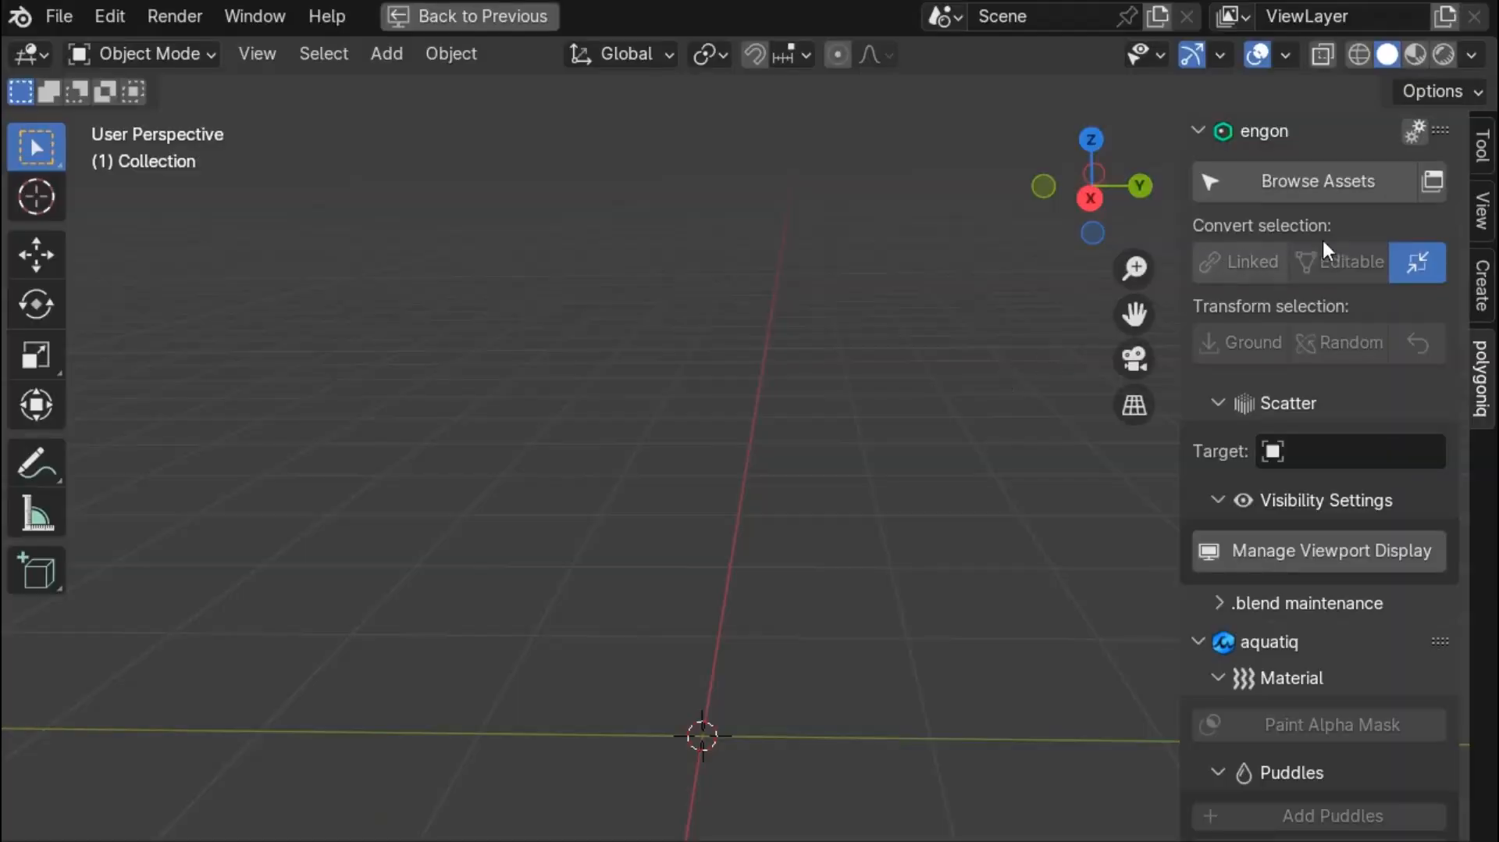
Open the engon asset browser and limit the height filter to a range of 2 to 5.
{"action": "left_click", "coordinate": [1422, 186]}
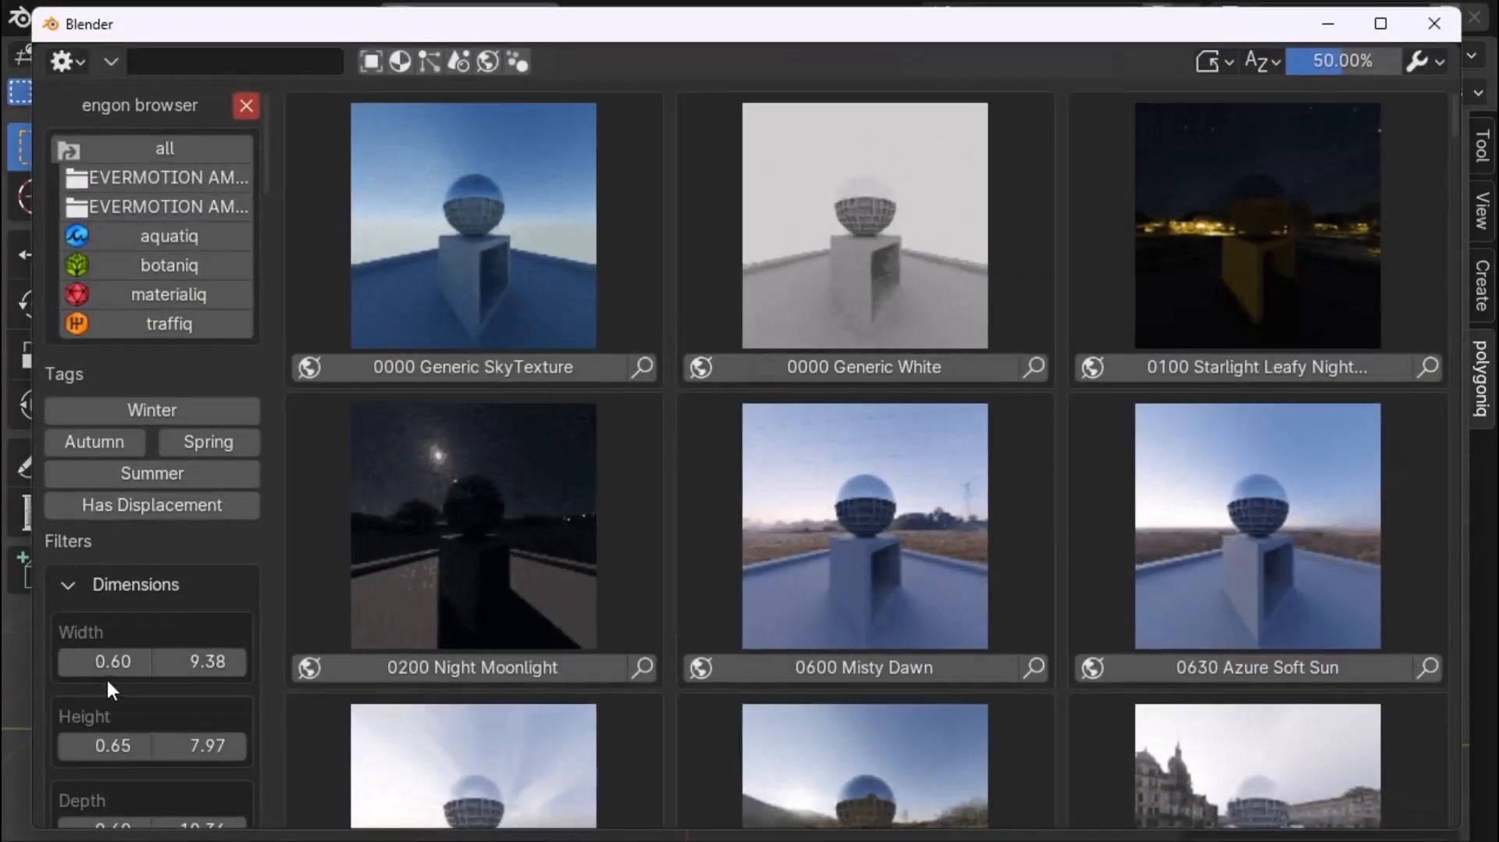
{"action": "left_click", "coordinate": [118, 742]}
{"action": "type", "text": "2"}
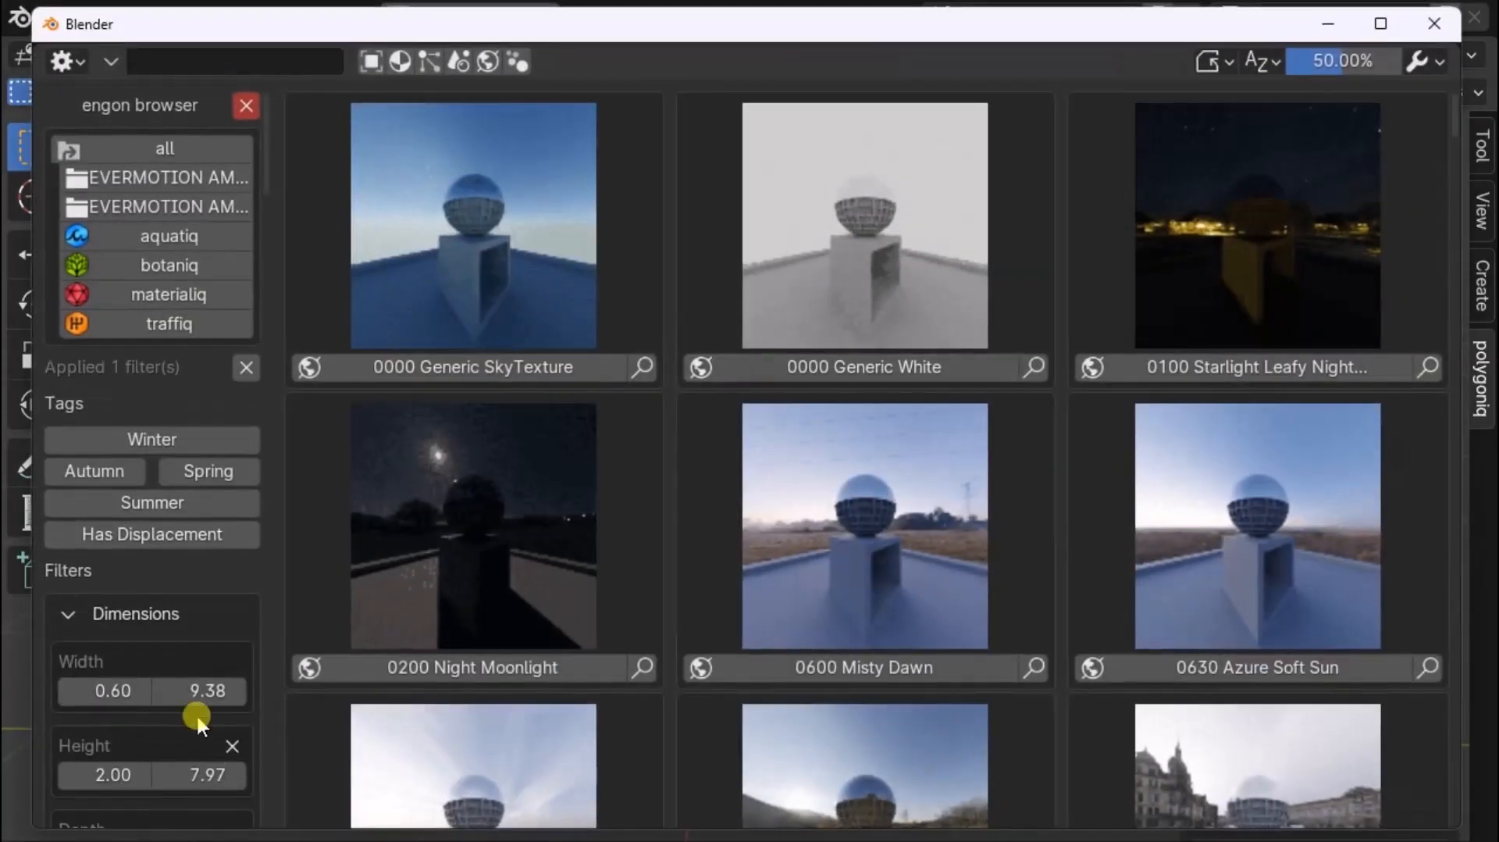
{"action": "key", "text": "Return"}
{"action": "left_click", "coordinate": [203, 740]}
{"action": "type", "text": "5"}
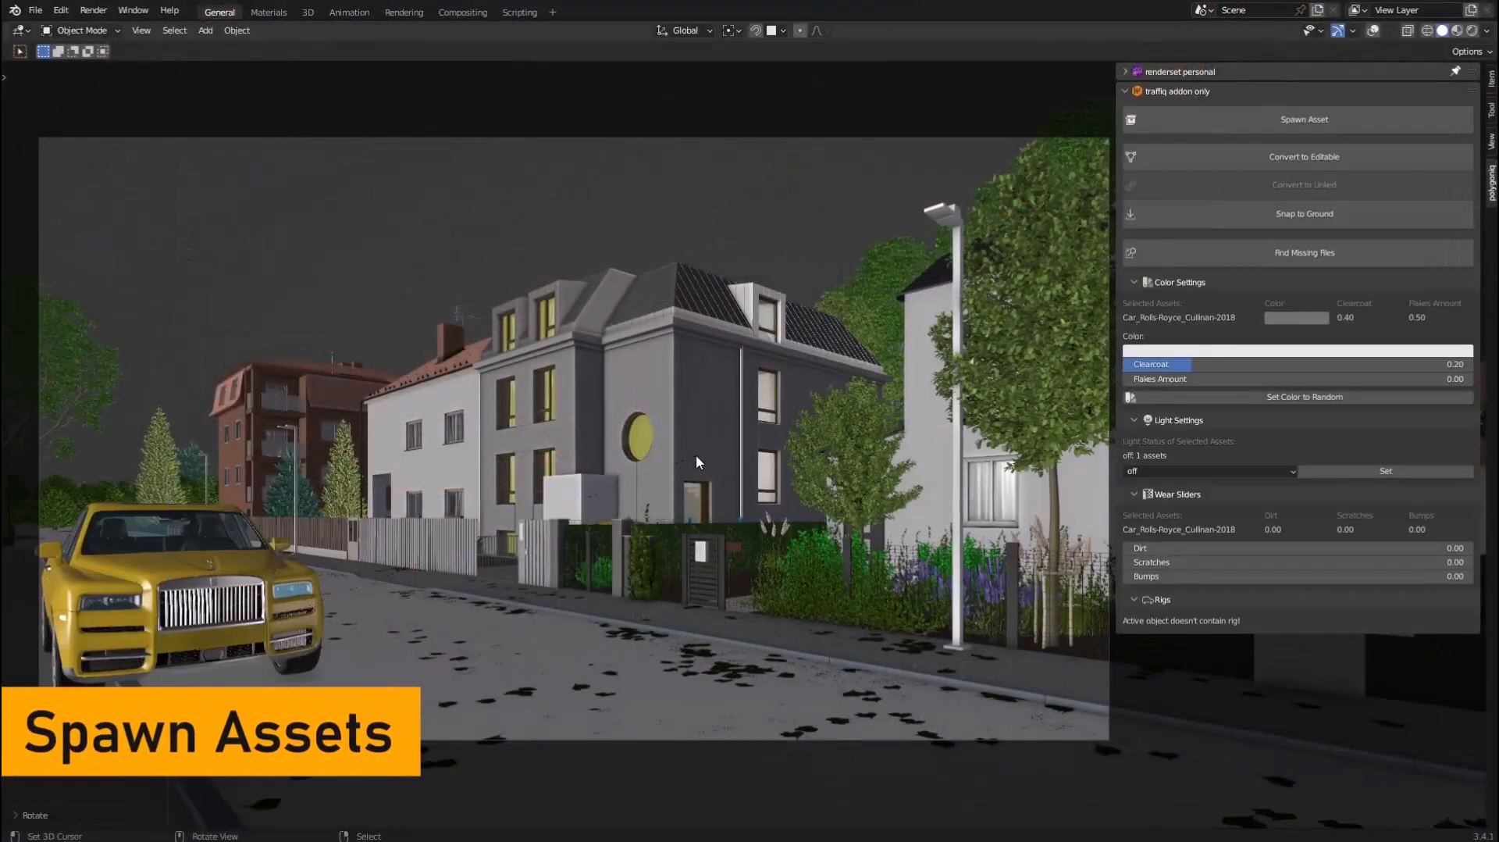
Spawn the Ford Expedition Platinum 2017 car on the street and rotate it -90° about the Z axis.
{"action": "left_click", "coordinate": [797, 466]}
{"action": "left_click", "coordinate": [1280, 120]}
{"action": "left_click", "coordinate": [1299, 241]}
{"action": "left_click", "coordinate": [1251, 359]}
{"action": "left_click", "coordinate": [1281, 357]}
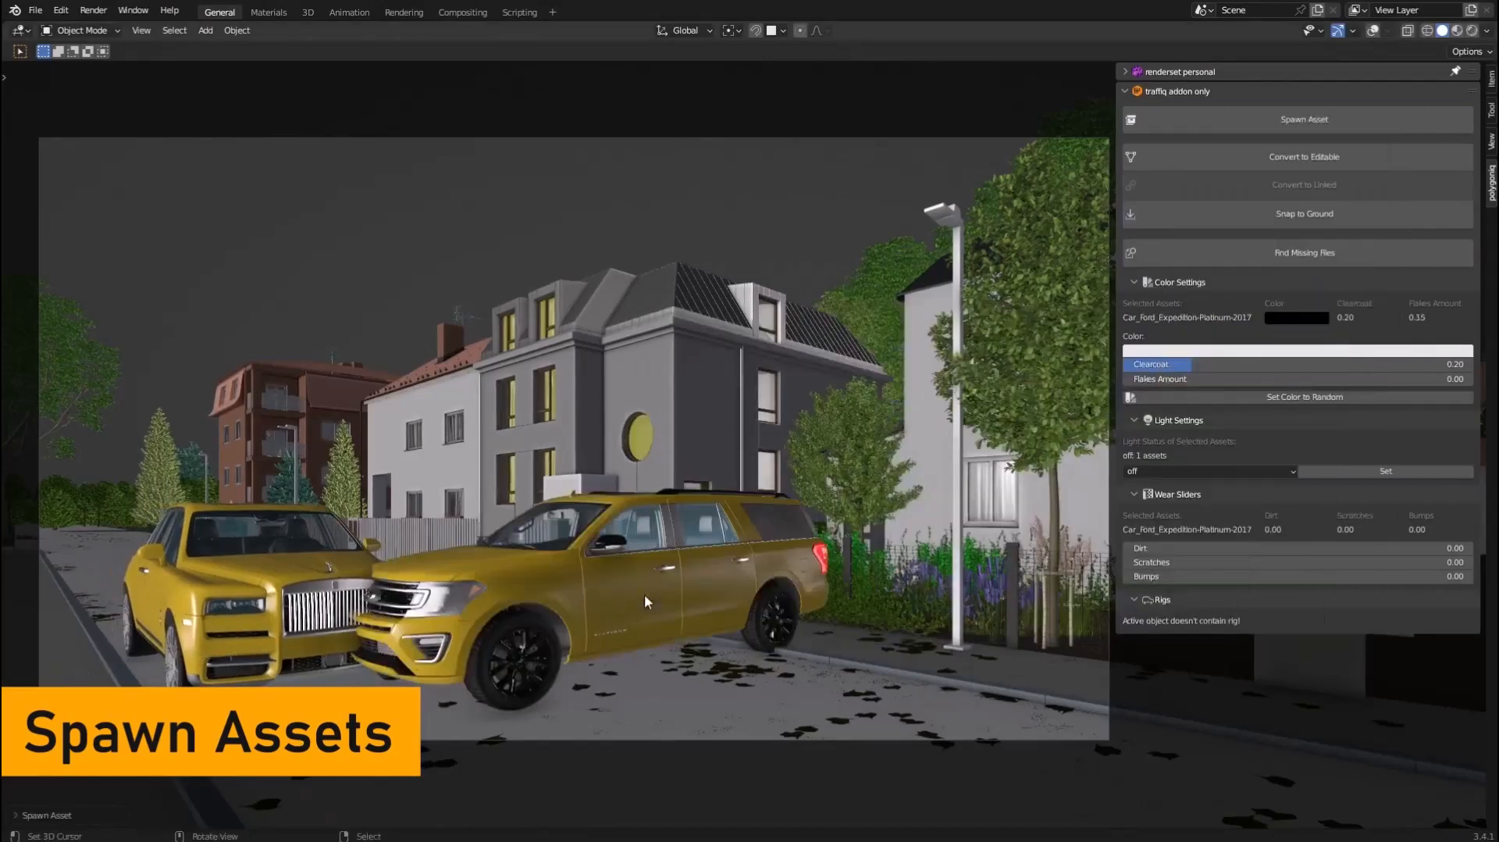
{"action": "type", "text": "rz-90"}
{"action": "key", "text": "Return"}
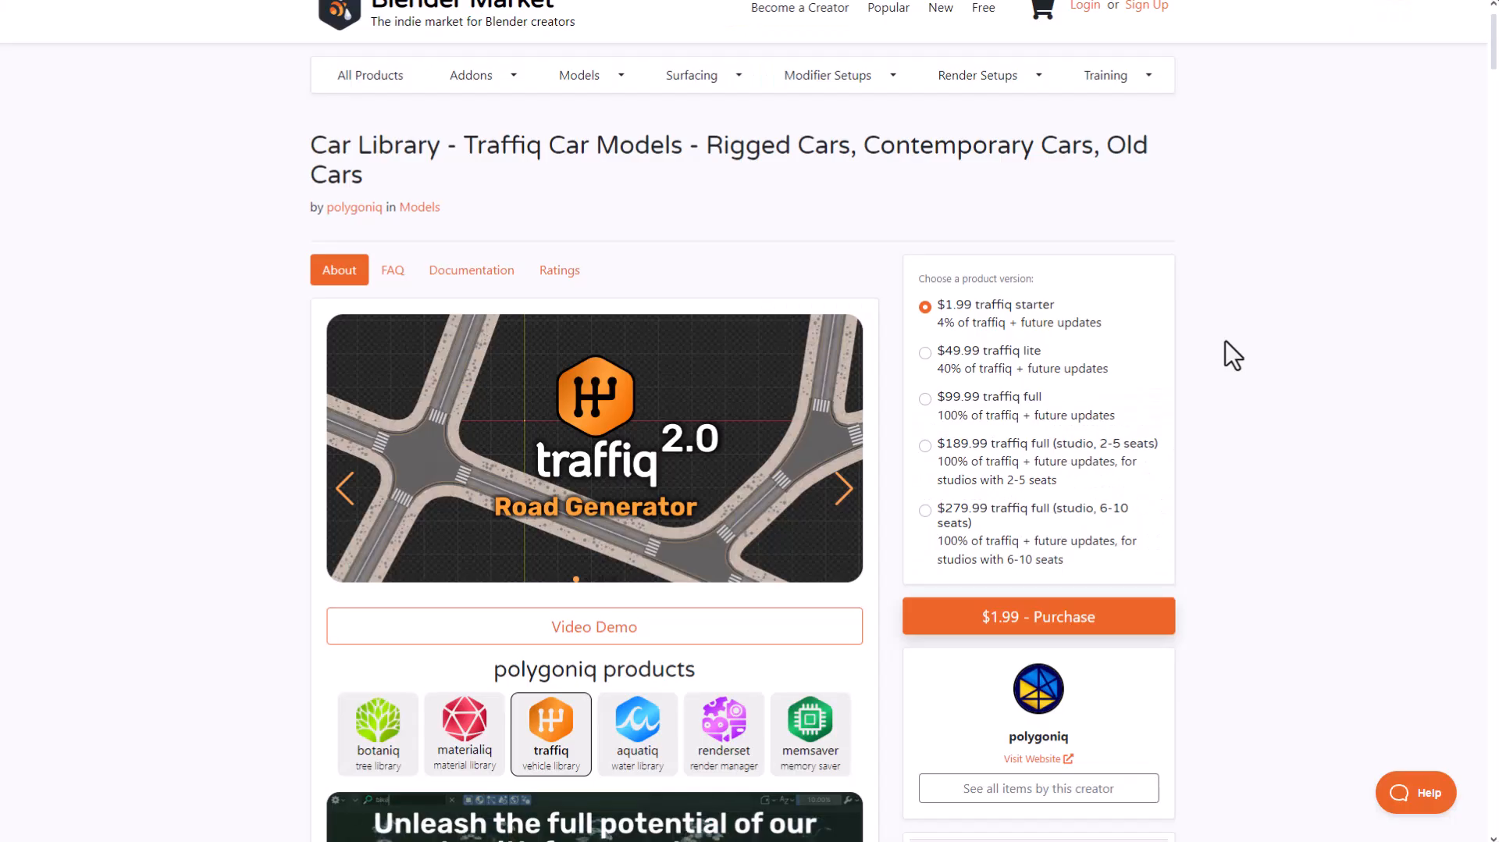
{"action": "scroll", "coordinate": [1242, 351], "scroll_direction": "down", "scroll_amount": 1}
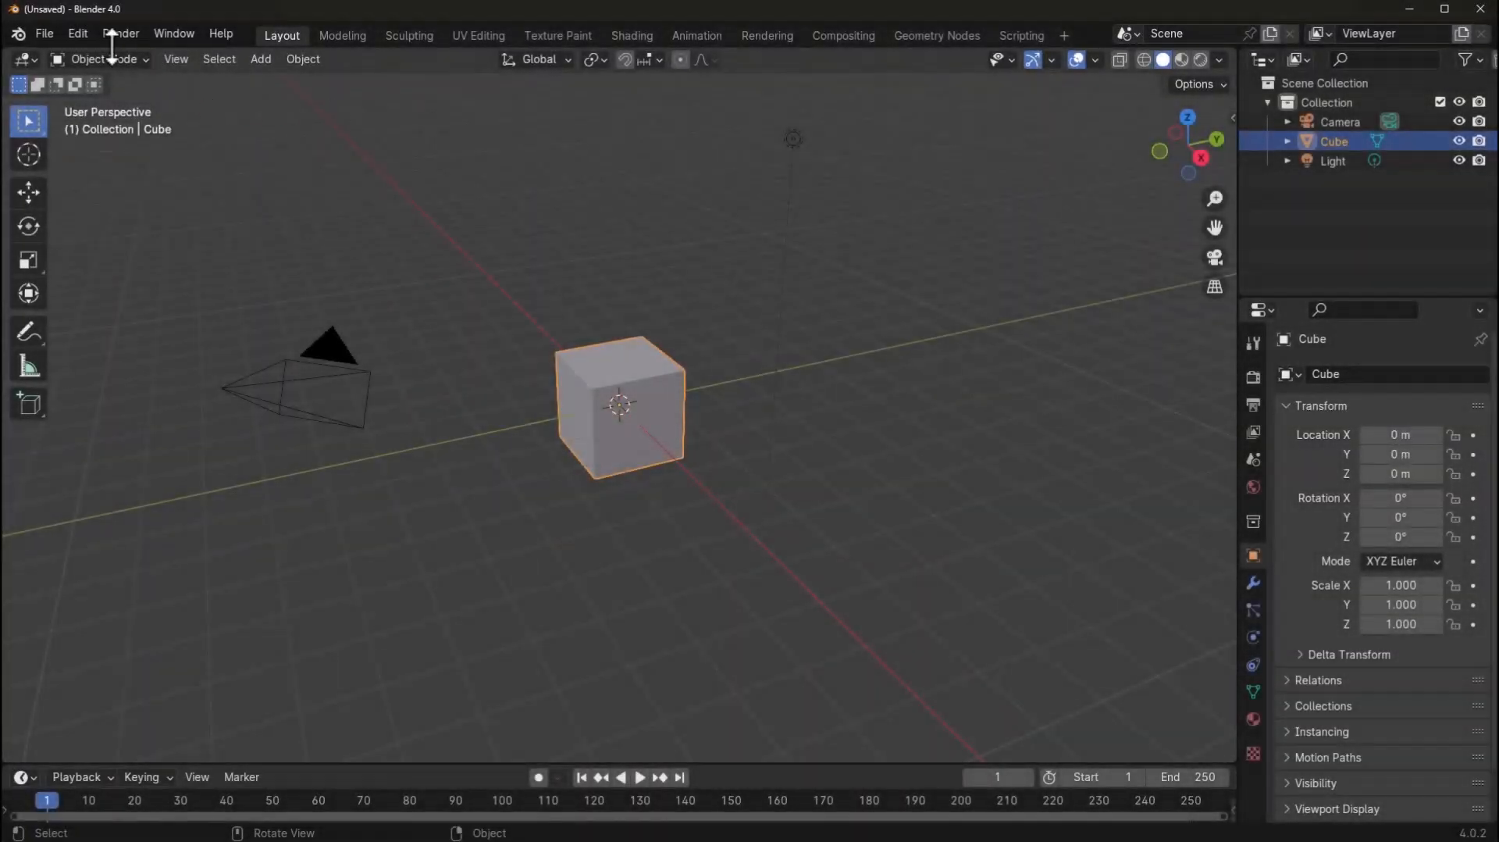
Install the engon add-on from engon-1.0.0.zip in the preferences and enable it.
{"action": "left_click", "coordinate": [80, 34]}
{"action": "left_click", "coordinate": [166, 282]}
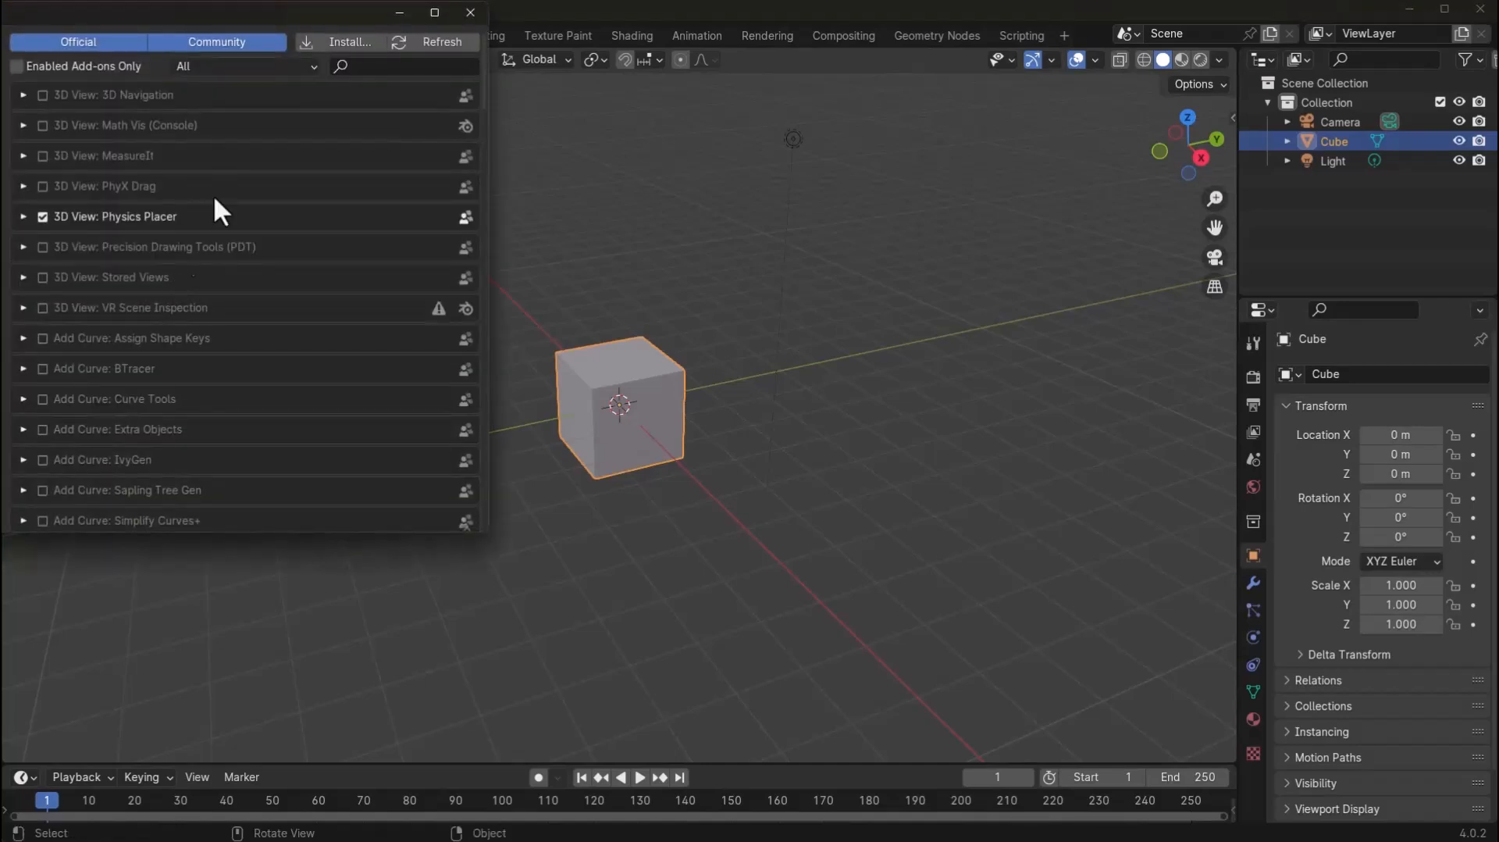
{"action": "left_click_drag", "start_coordinate": [189, 17], "coordinate": [781, 129]}
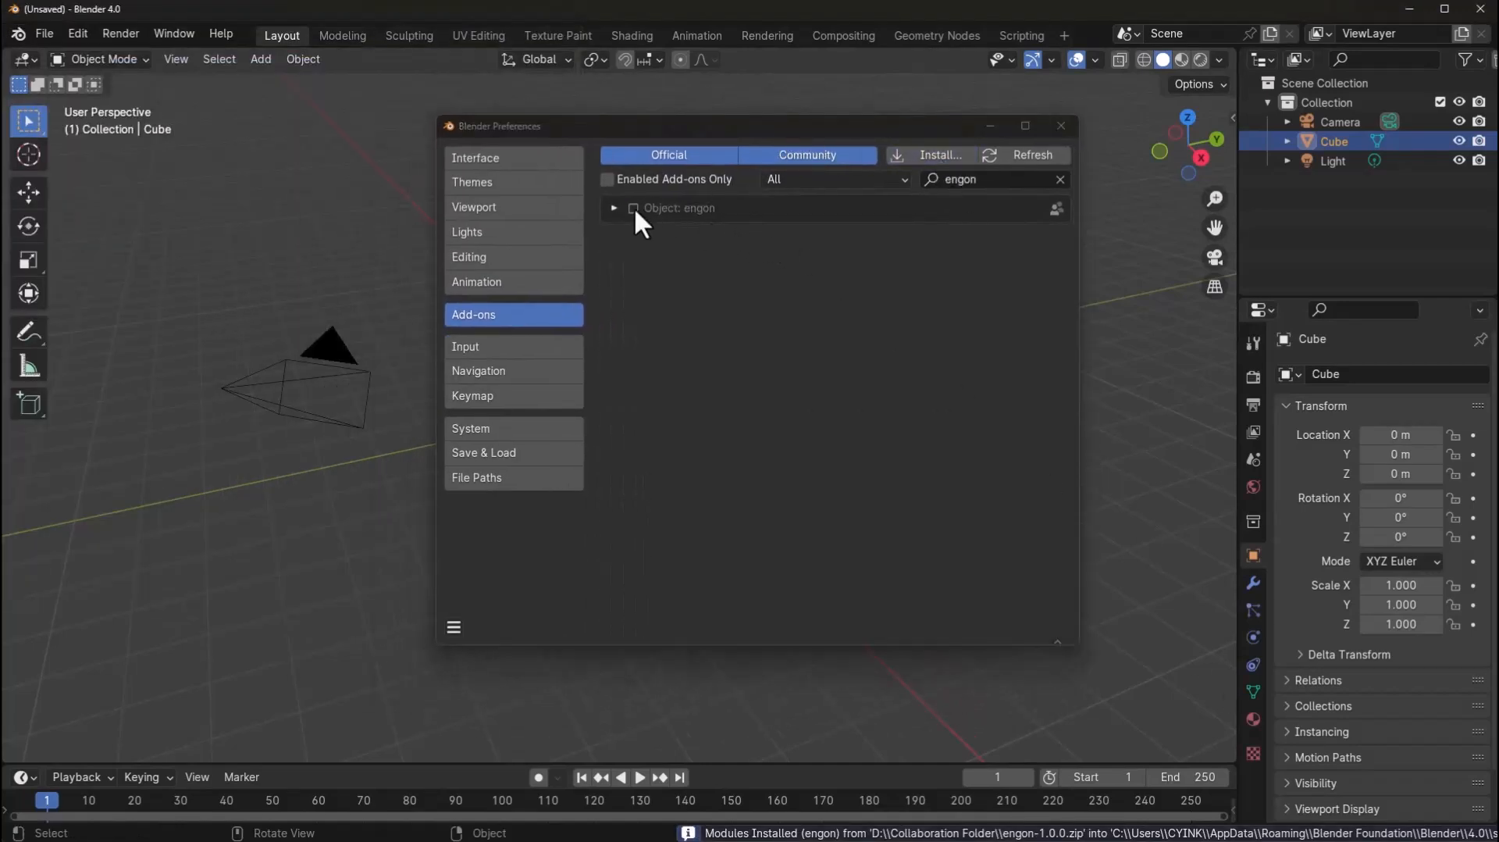
{"action": "left_click", "coordinate": [632, 208]}
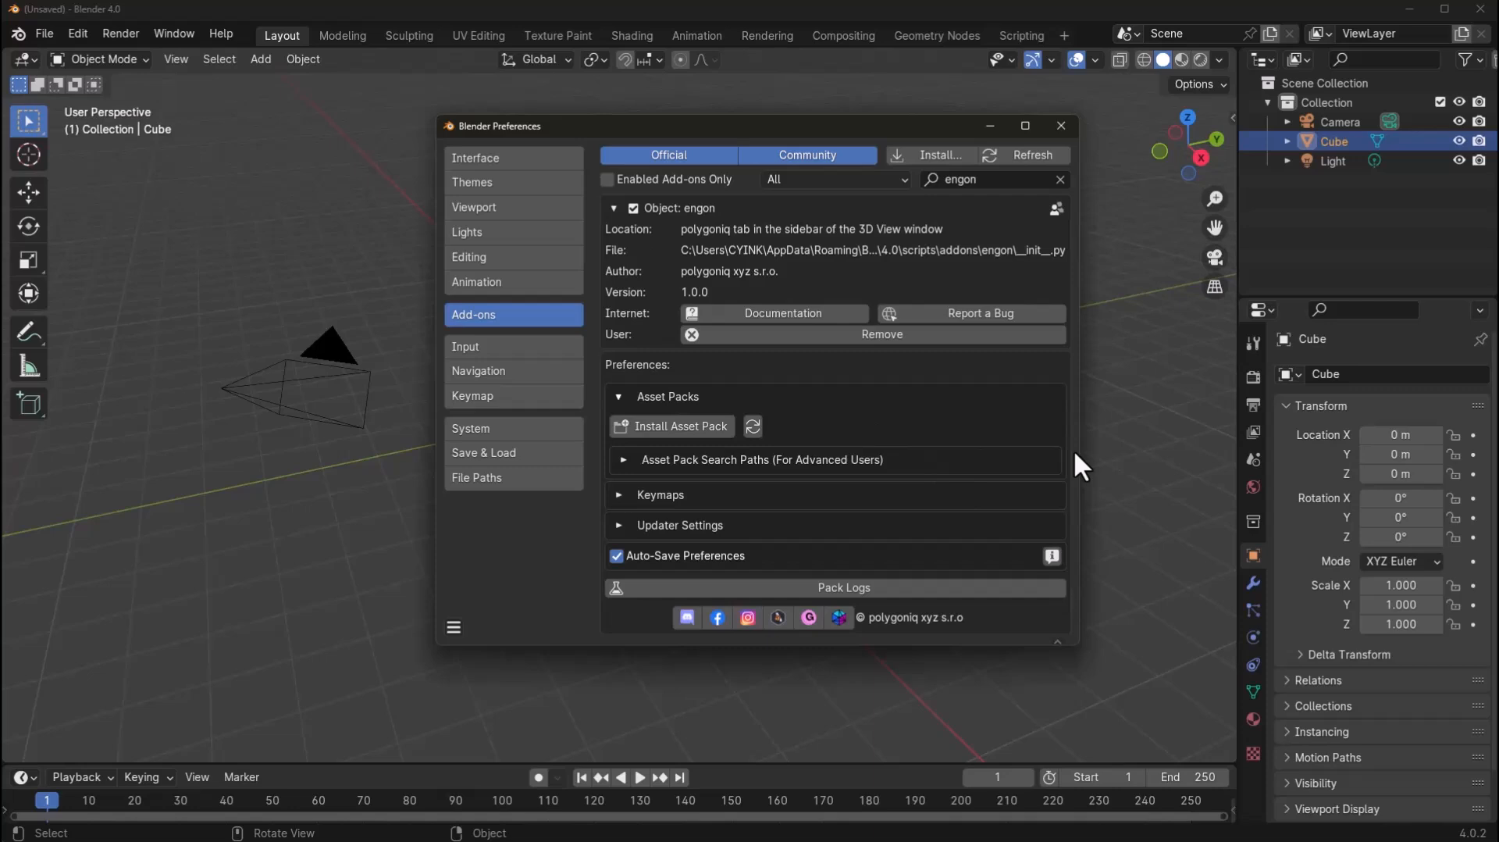
Install the traffiq_full asset pack into the polygoniq_asset_packs folder and close the preferences.
{"action": "left_click", "coordinate": [679, 426]}
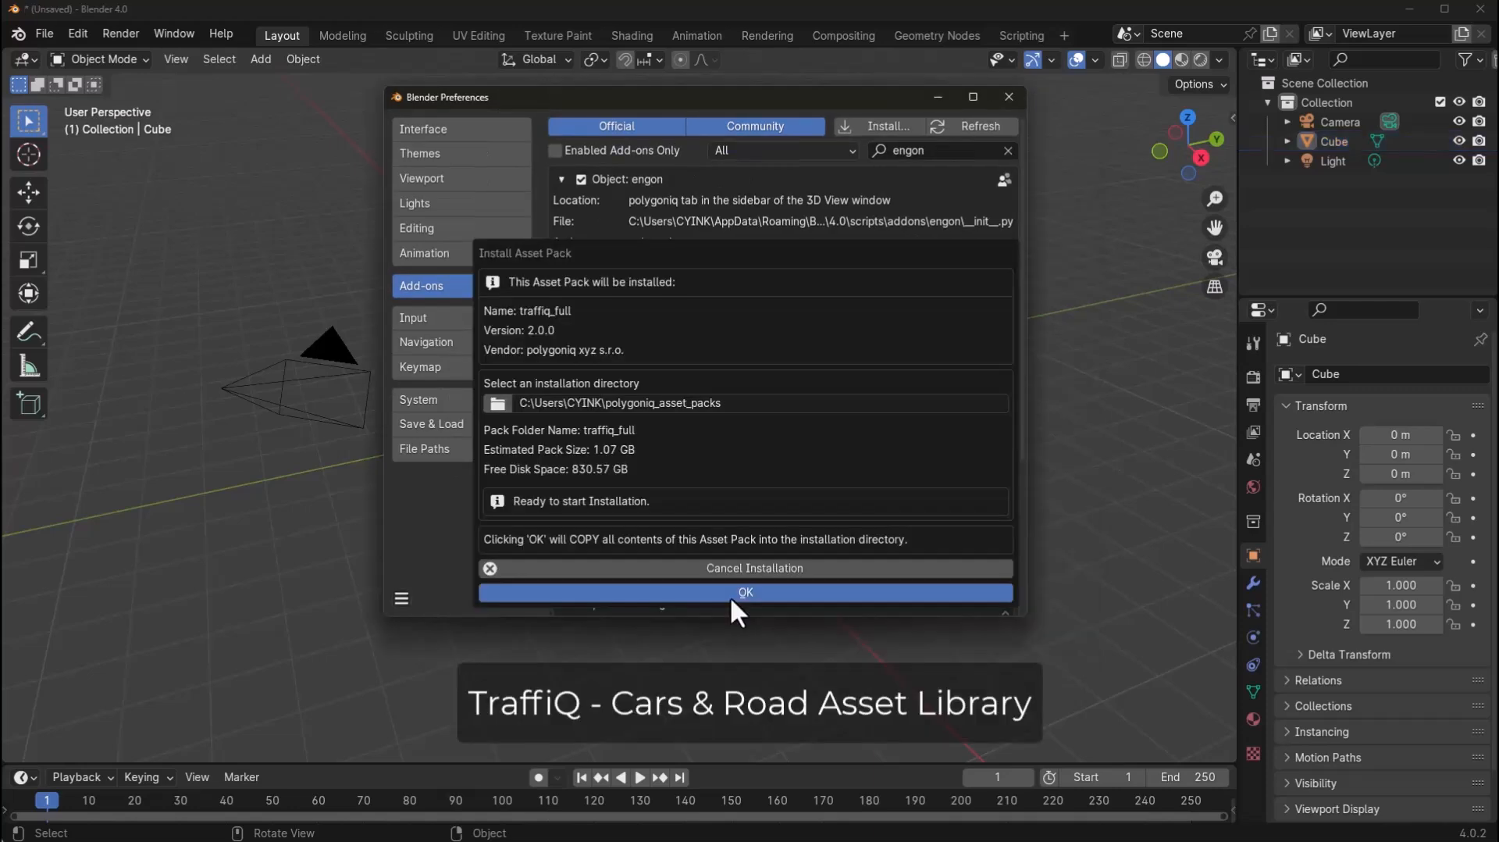
{"action": "left_click", "coordinate": [729, 596]}
{"action": "scroll", "coordinate": [703, 460], "scroll_direction": "down", "scroll_amount": 5}
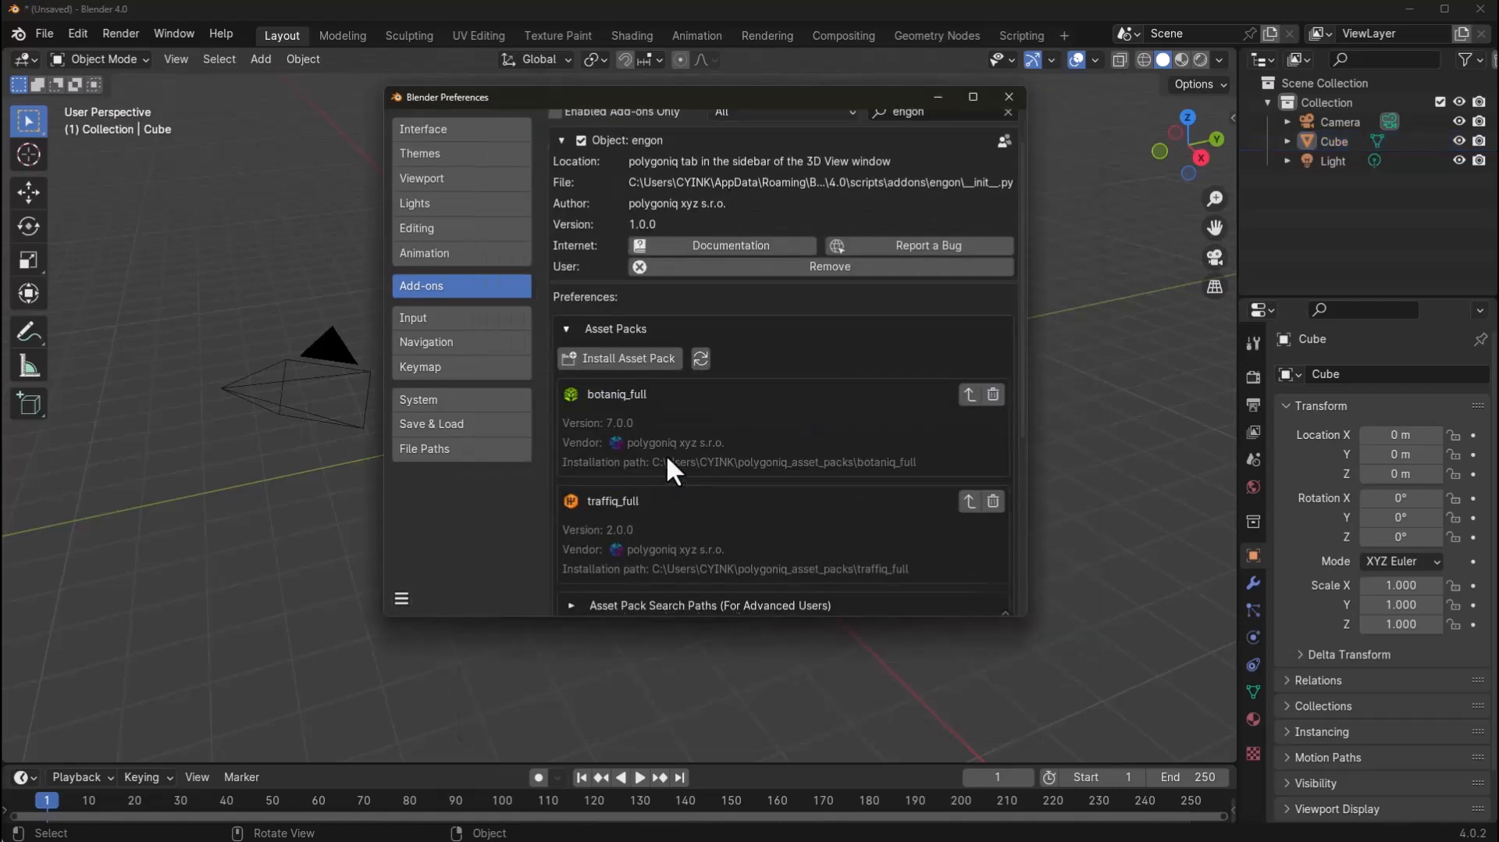
{"action": "left_click", "coordinate": [1009, 97]}
Show the polygoniq add-on tools in the 3D view and collapse the engon and botaniq sections.
{"action": "left_click", "coordinate": [819, 191]}
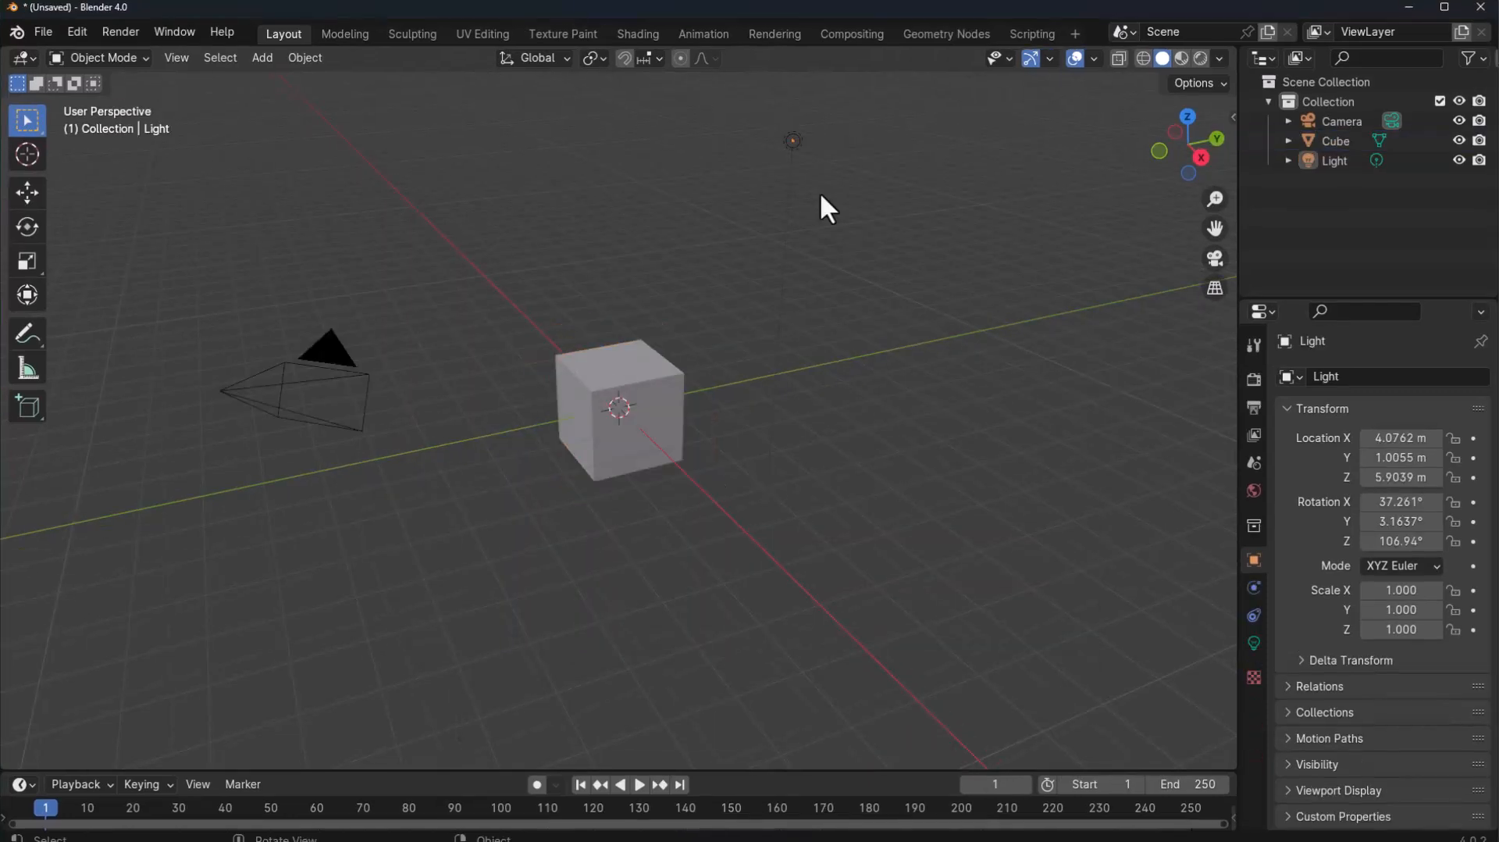
{"action": "key", "text": "n"}
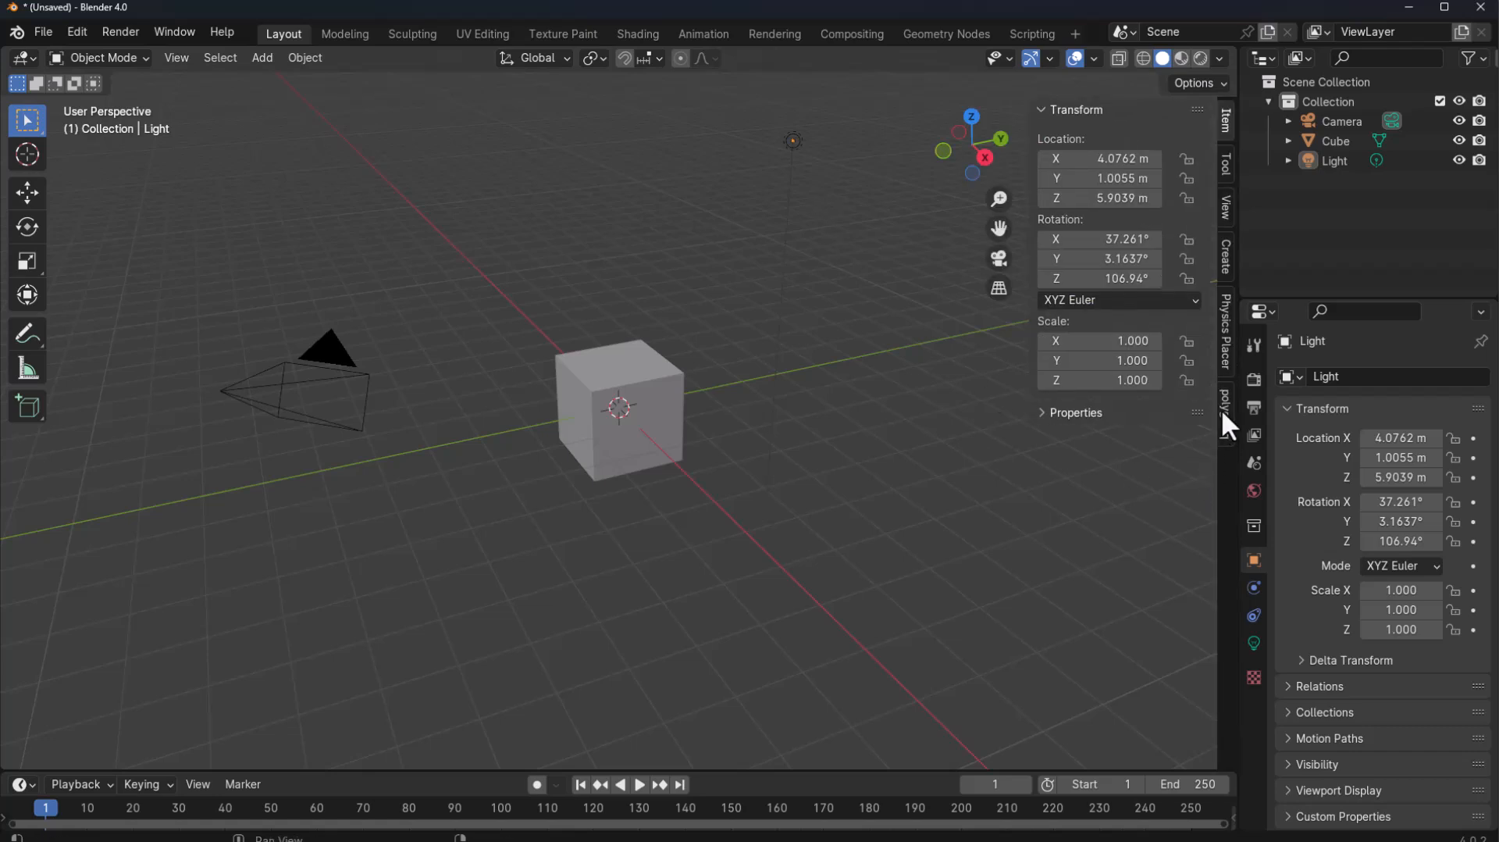
{"action": "left_click", "coordinate": [1224, 415]}
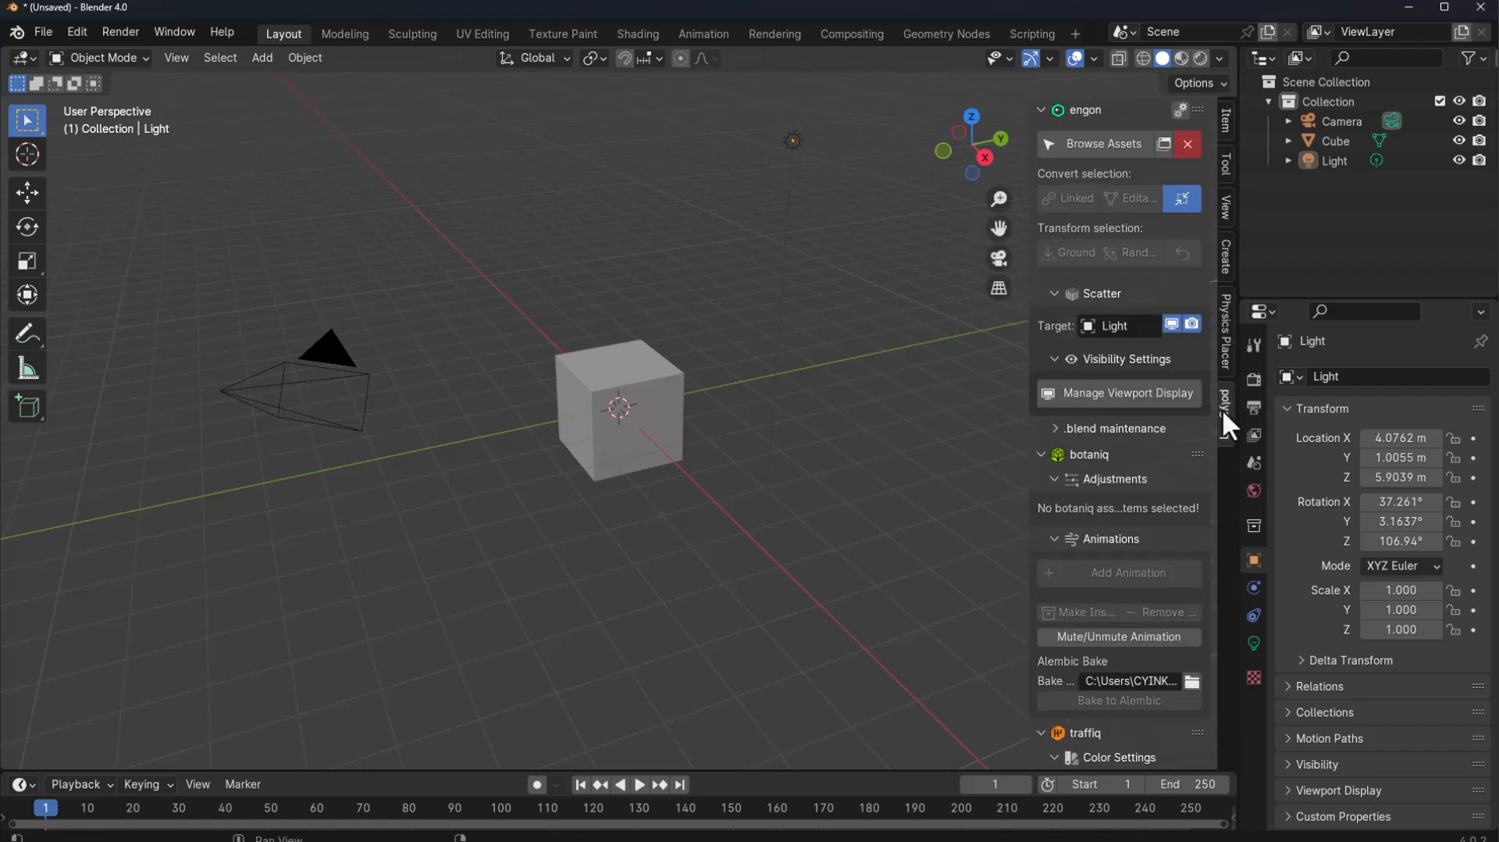
{"action": "left_click", "coordinate": [1041, 110]}
{"action": "left_click", "coordinate": [1040, 136]}
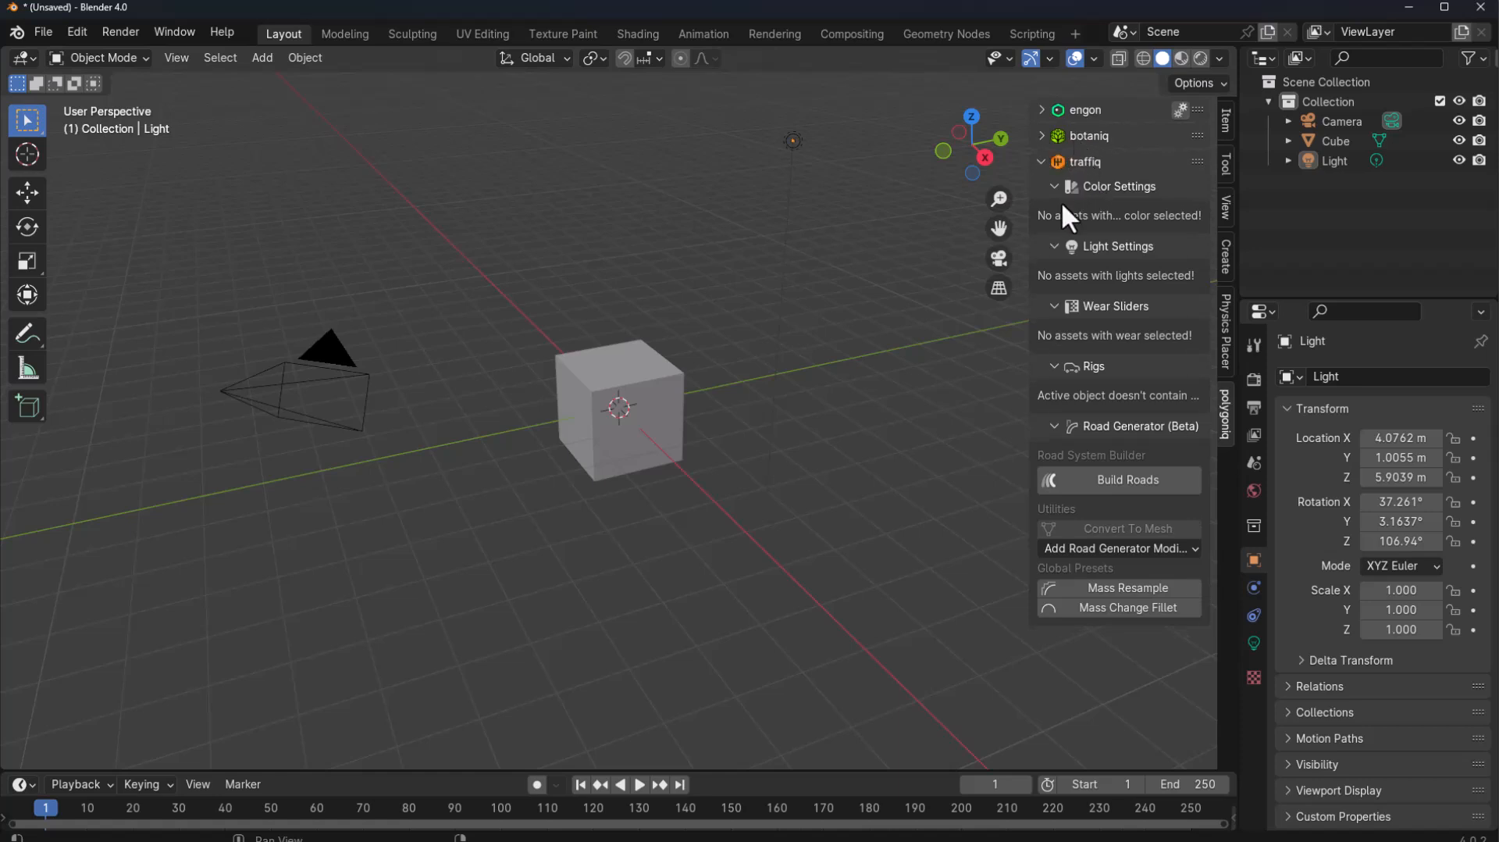
Delete the default cube from the scene.
{"action": "middle_click_drag", "start_coordinate": [871, 523], "coordinate": [686, 431]}
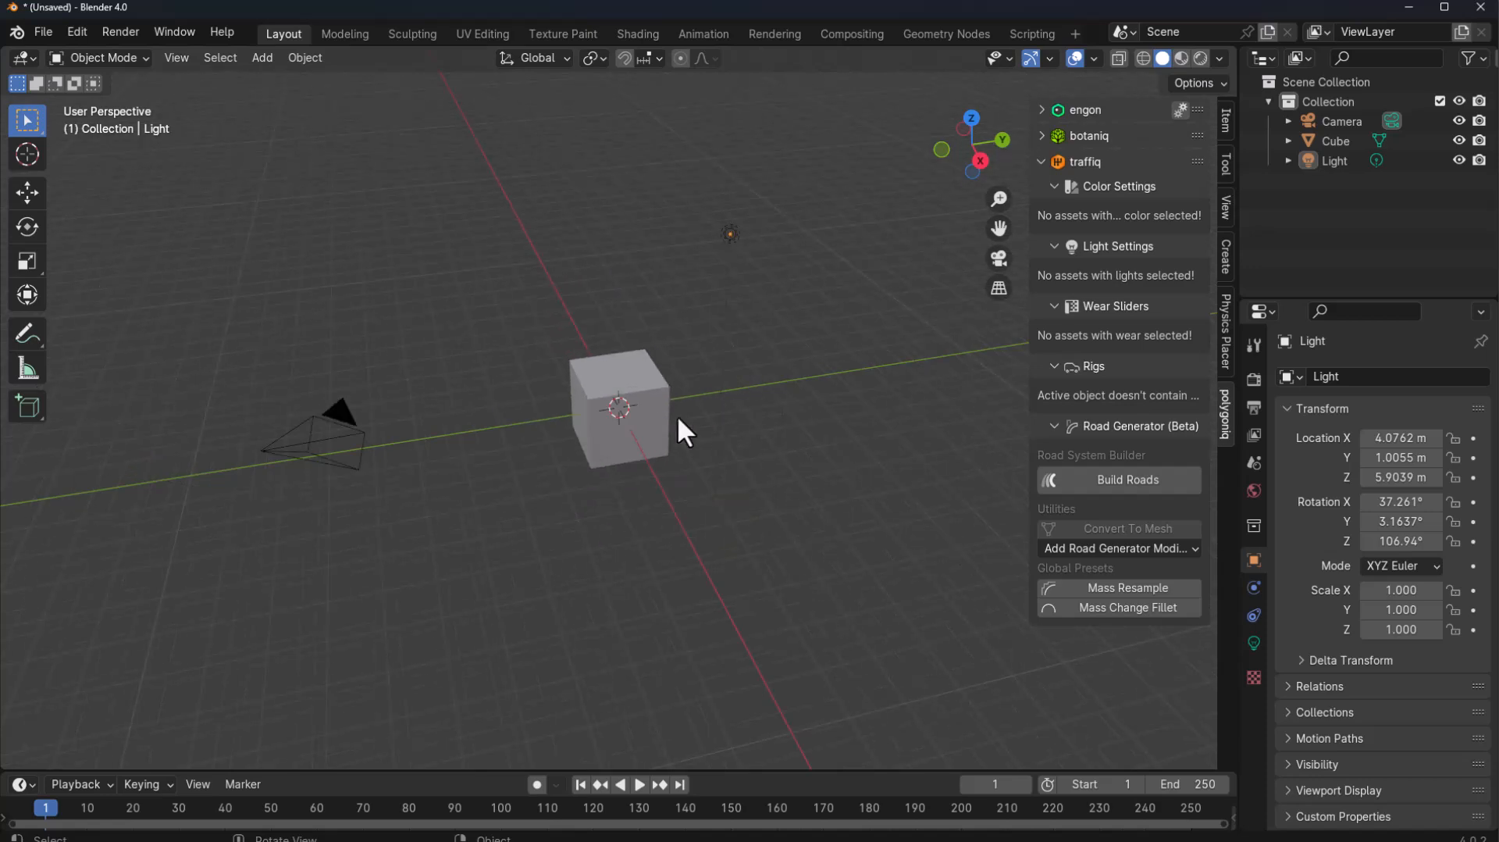
{"action": "left_click", "coordinate": [631, 406]}
{"action": "key", "text": "Delete"}
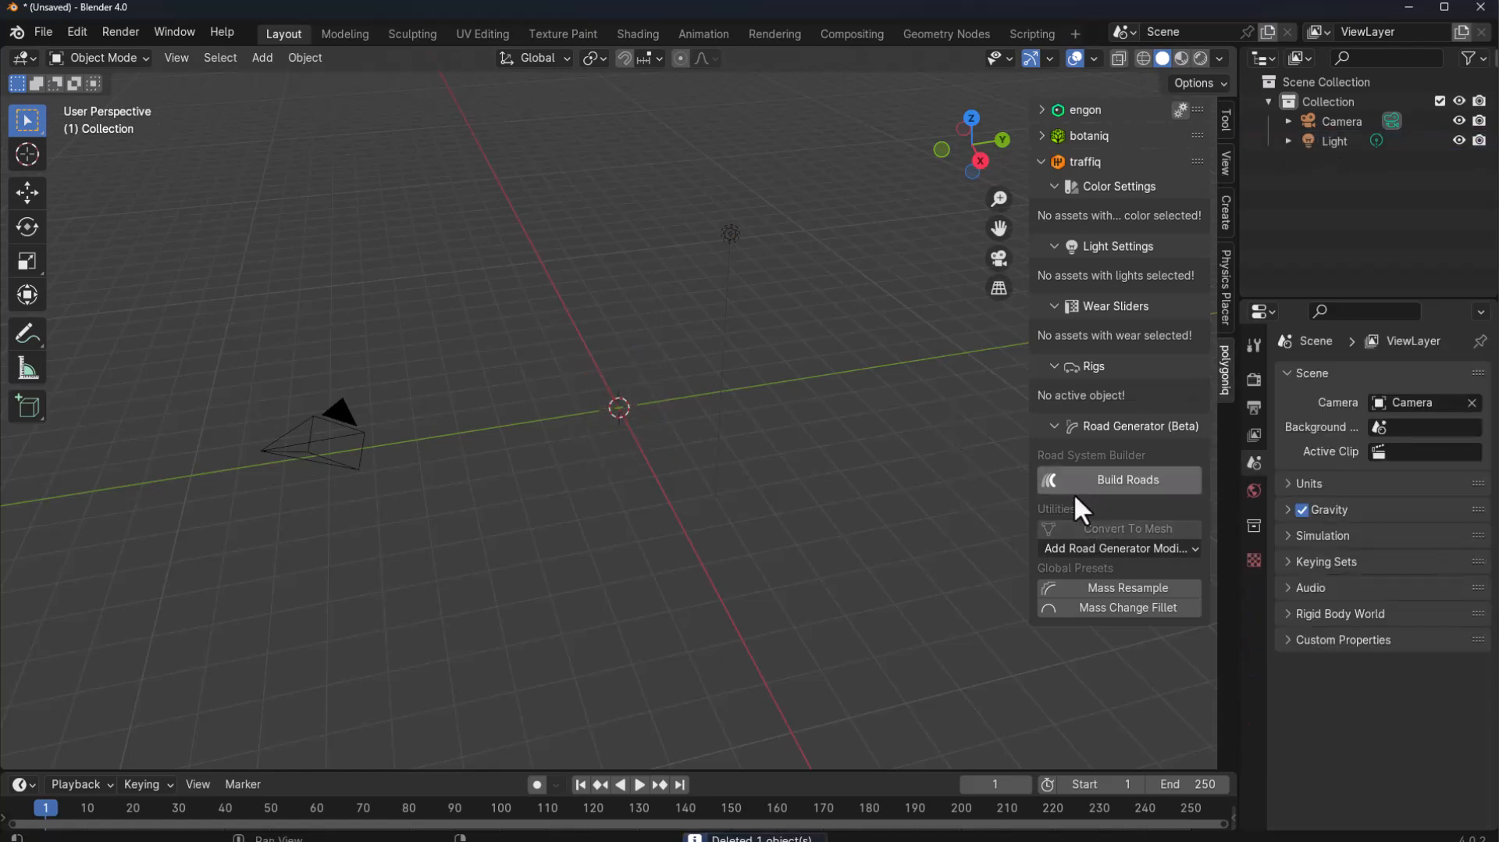
Start the traffiq road builder and draw a straight, grid-snapped EU 2-Lanes-Highway-Barrier segment along the Y axis.
{"action": "left_click", "coordinate": [1099, 481]}
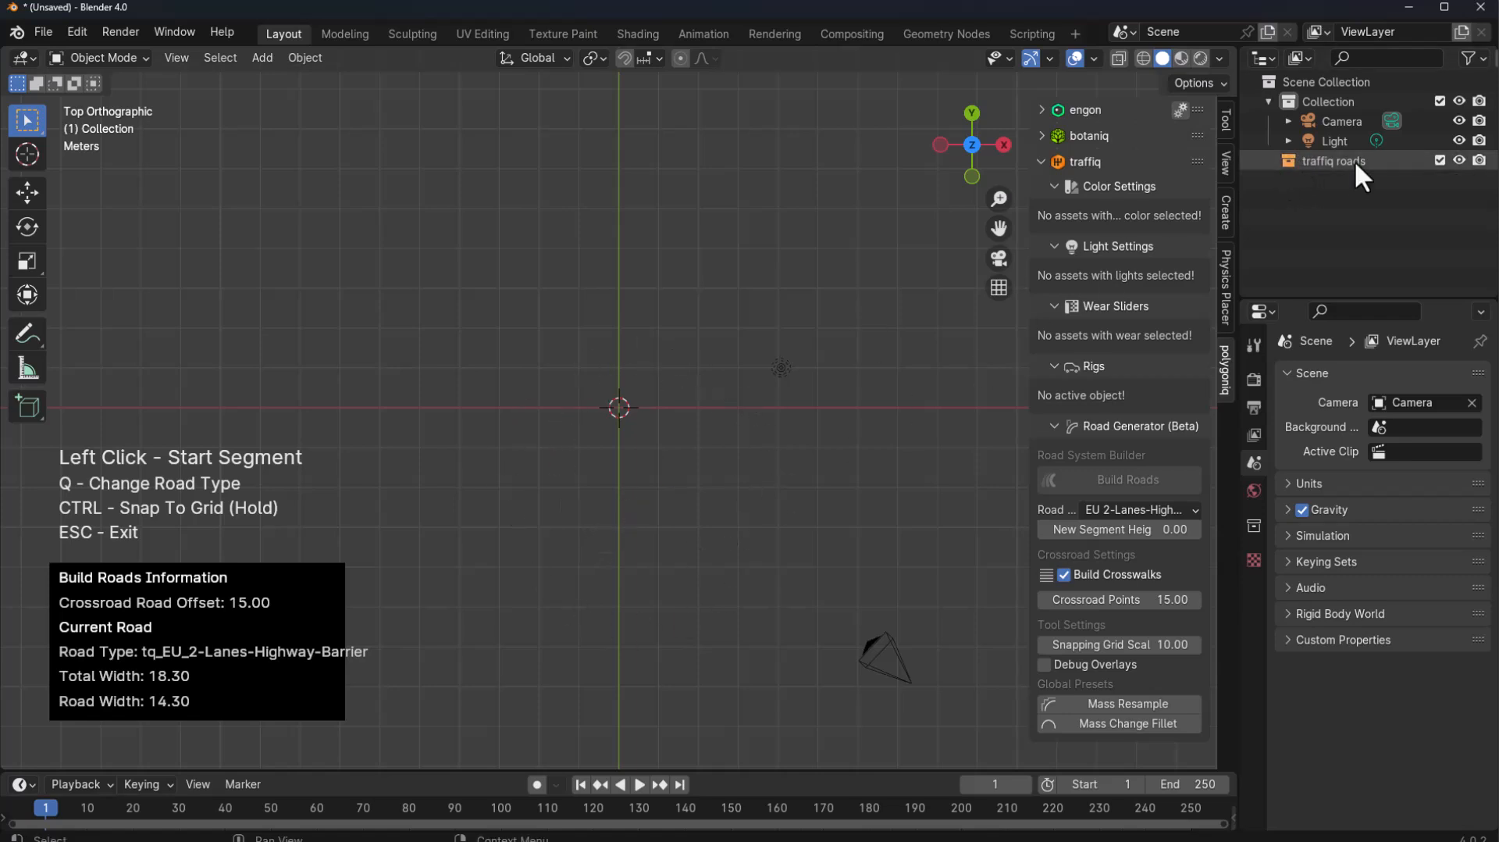
{"action": "scroll", "coordinate": [542, 491], "scroll_direction": "down", "scroll_amount": 4}
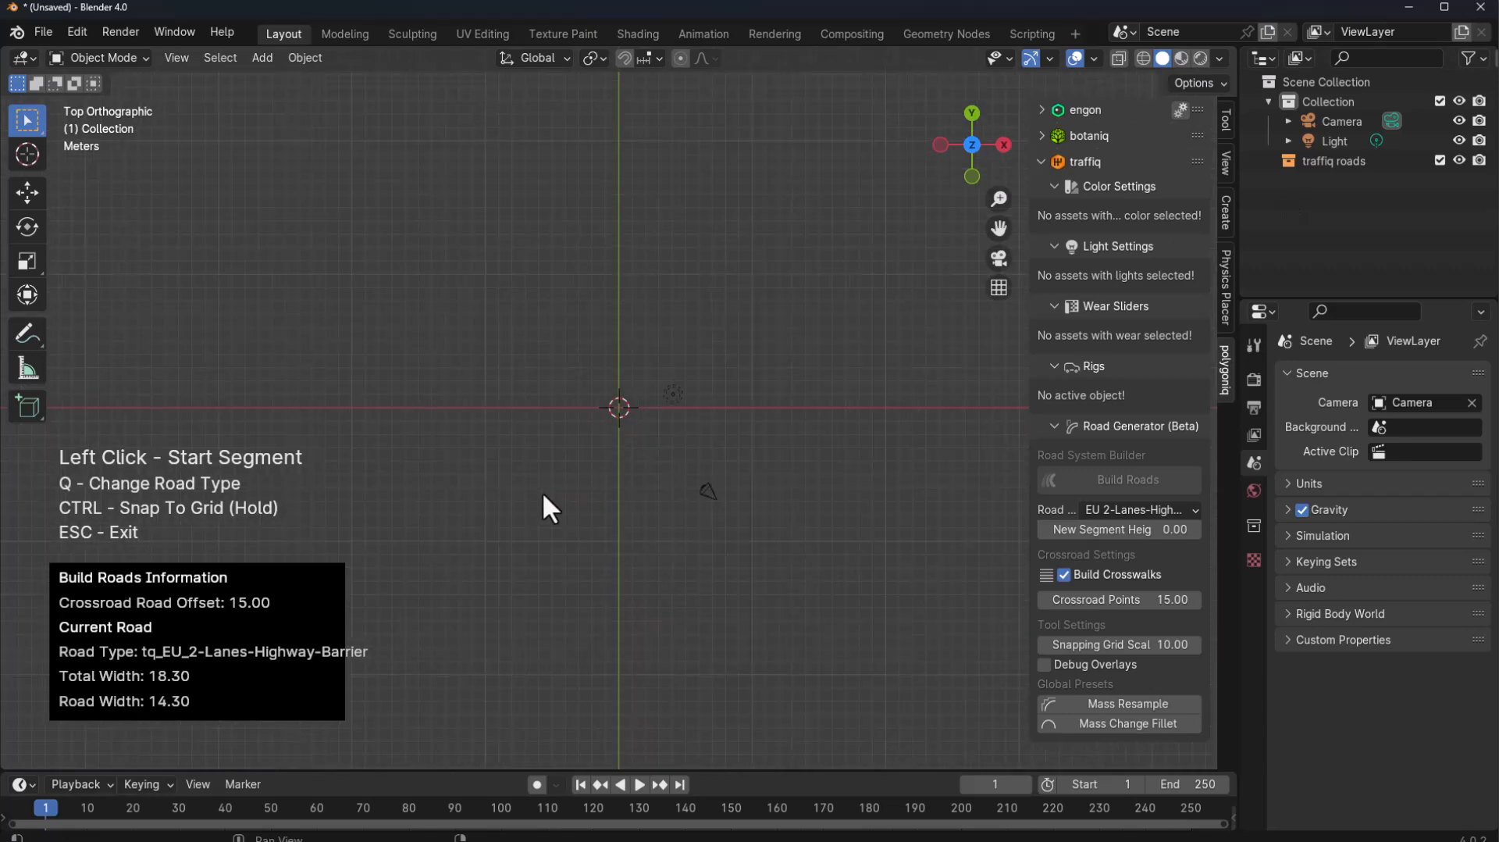
{"action": "left_click", "coordinate": [619, 602]}
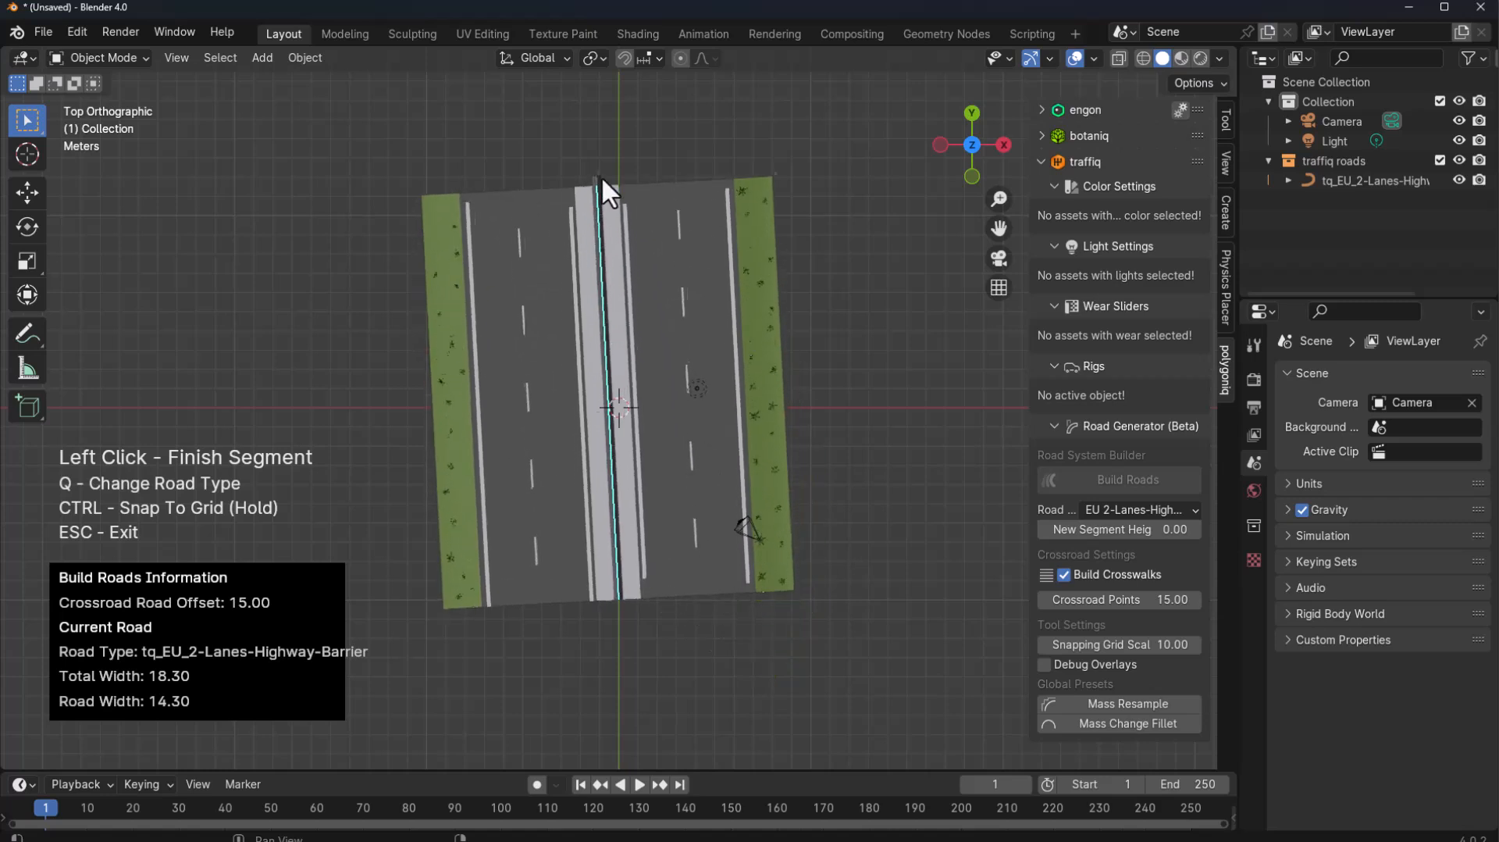
{"action": "key", "text": "ctrl"}
{"action": "scroll", "coordinate": [629, 450], "scroll_direction": "down", "scroll_amount": 6}
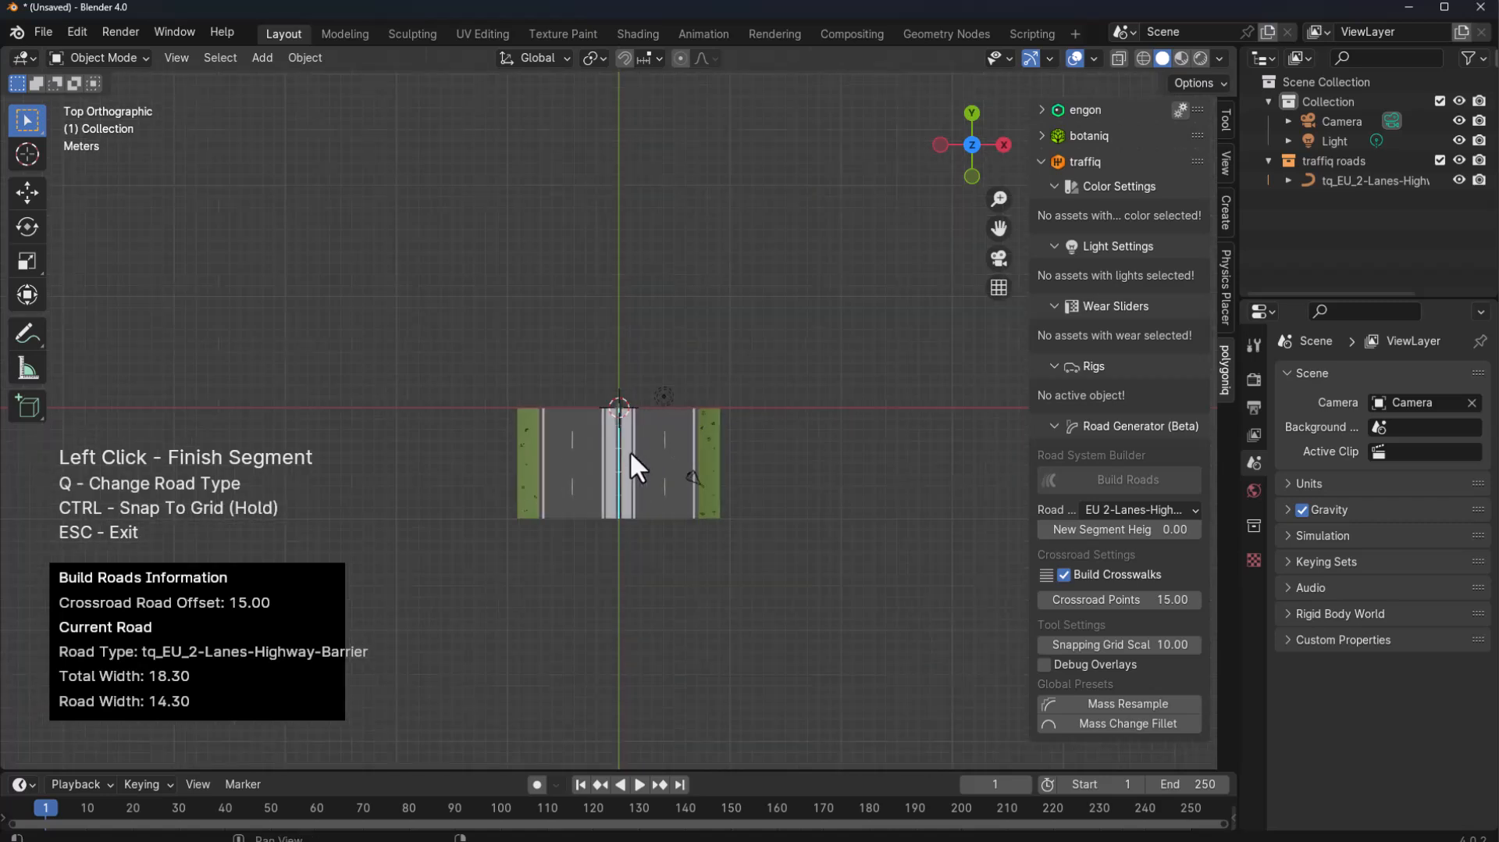
{"action": "key", "text": "ctrl"}
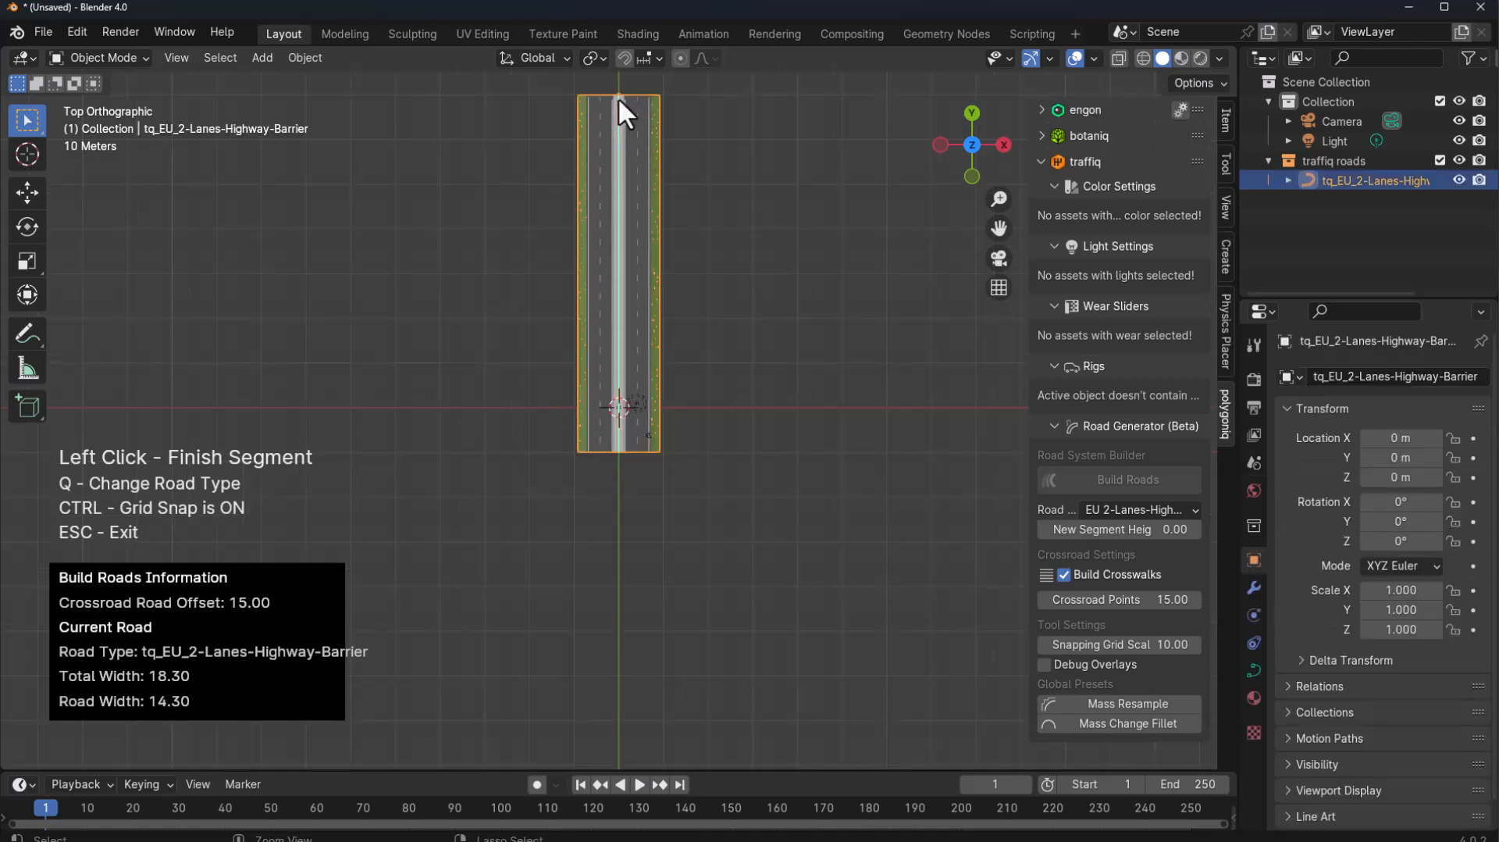
{"action": "left_click", "coordinate": [616, 97]}
Extend the road from its far end with a grid-snapped segment running in the positive X direction.
{"action": "scroll", "coordinate": [683, 439], "scroll_direction": "up", "scroll_amount": 3}
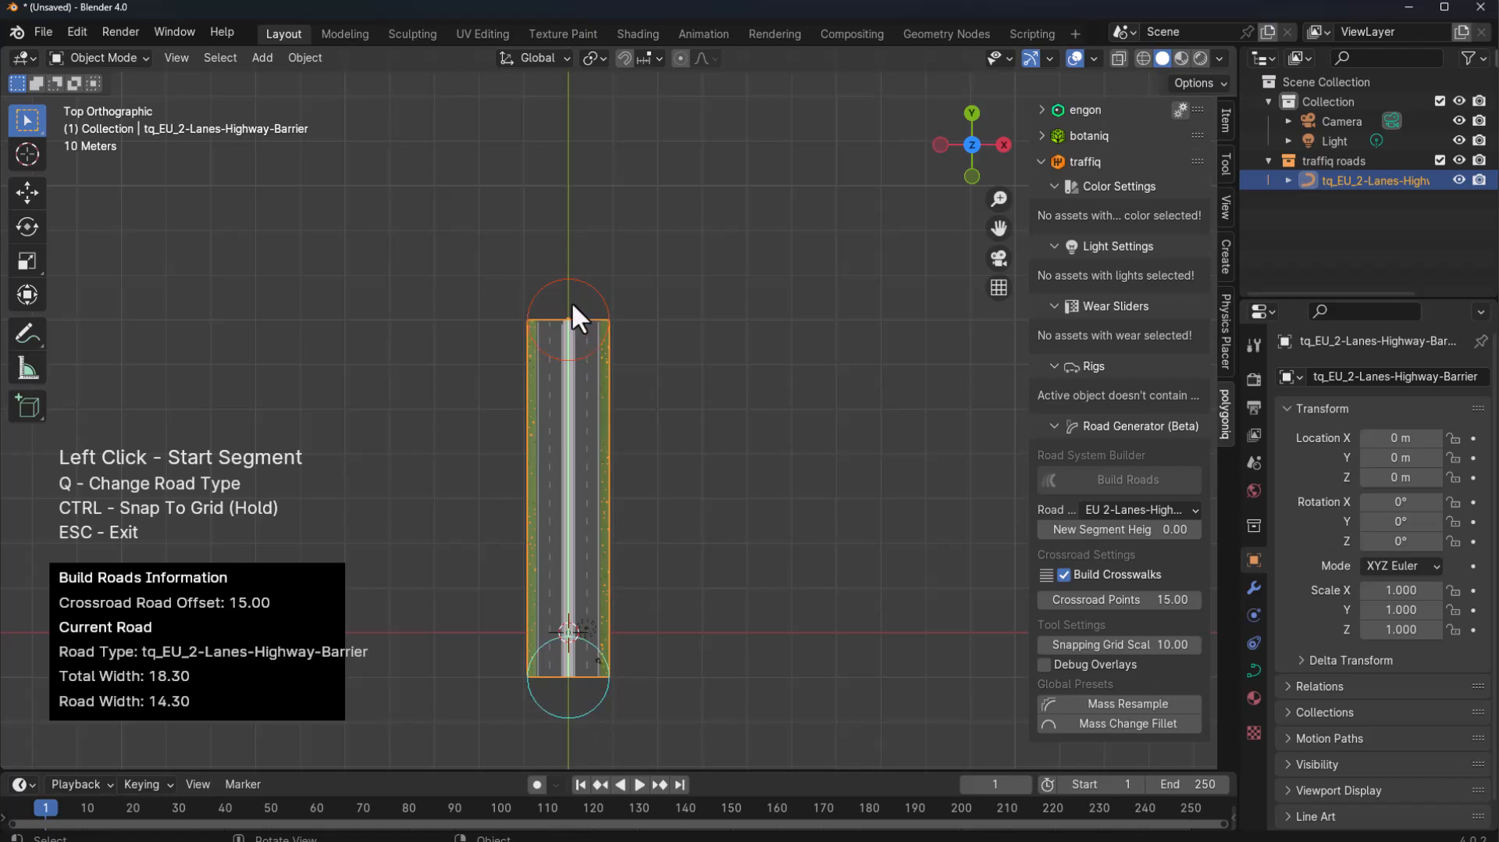
{"action": "left_click", "coordinate": [573, 306]}
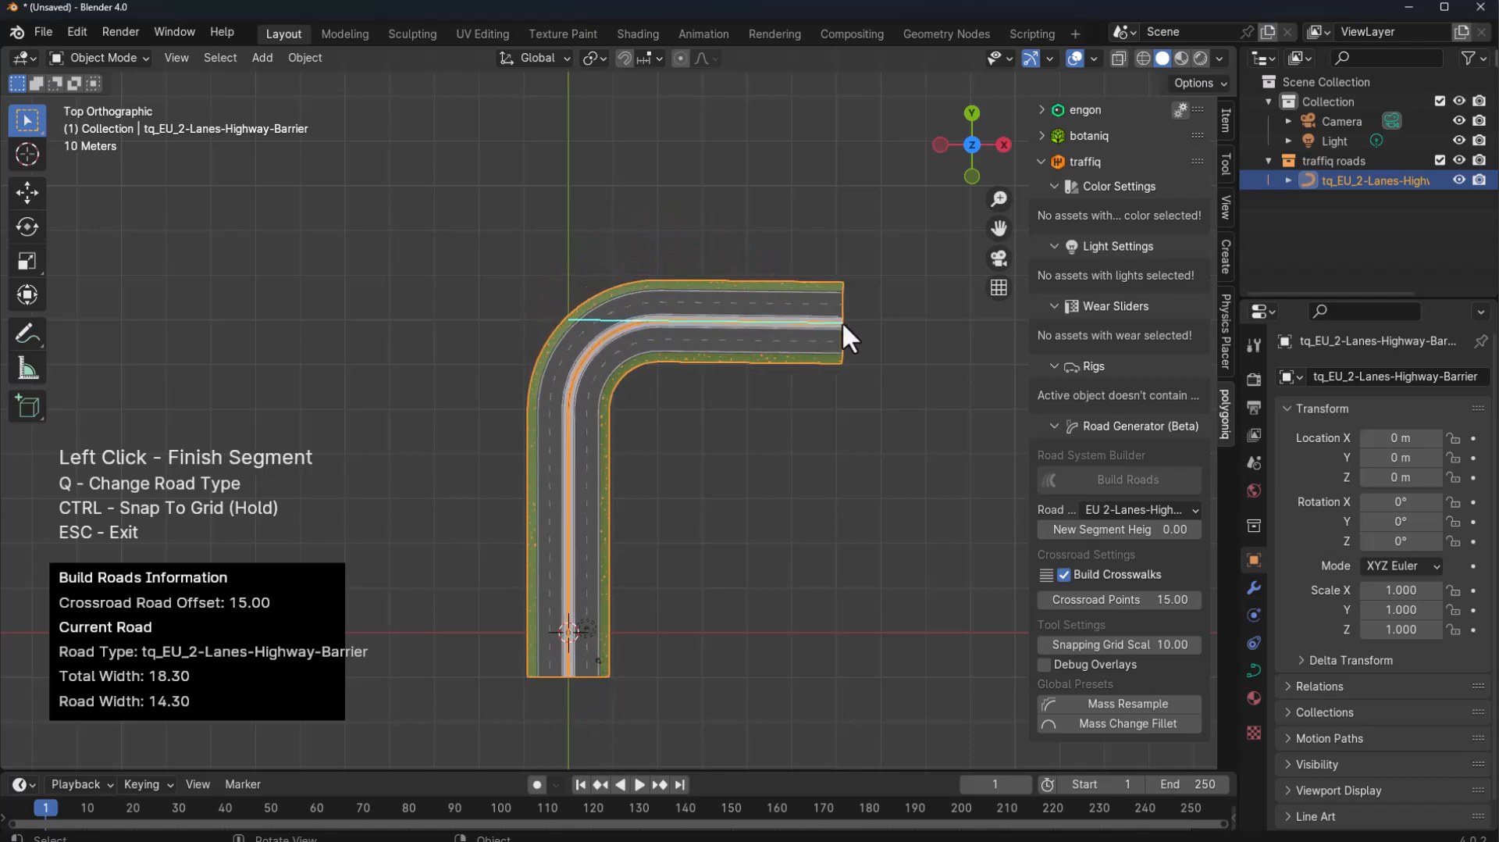
{"action": "key", "text": "ctrl"}
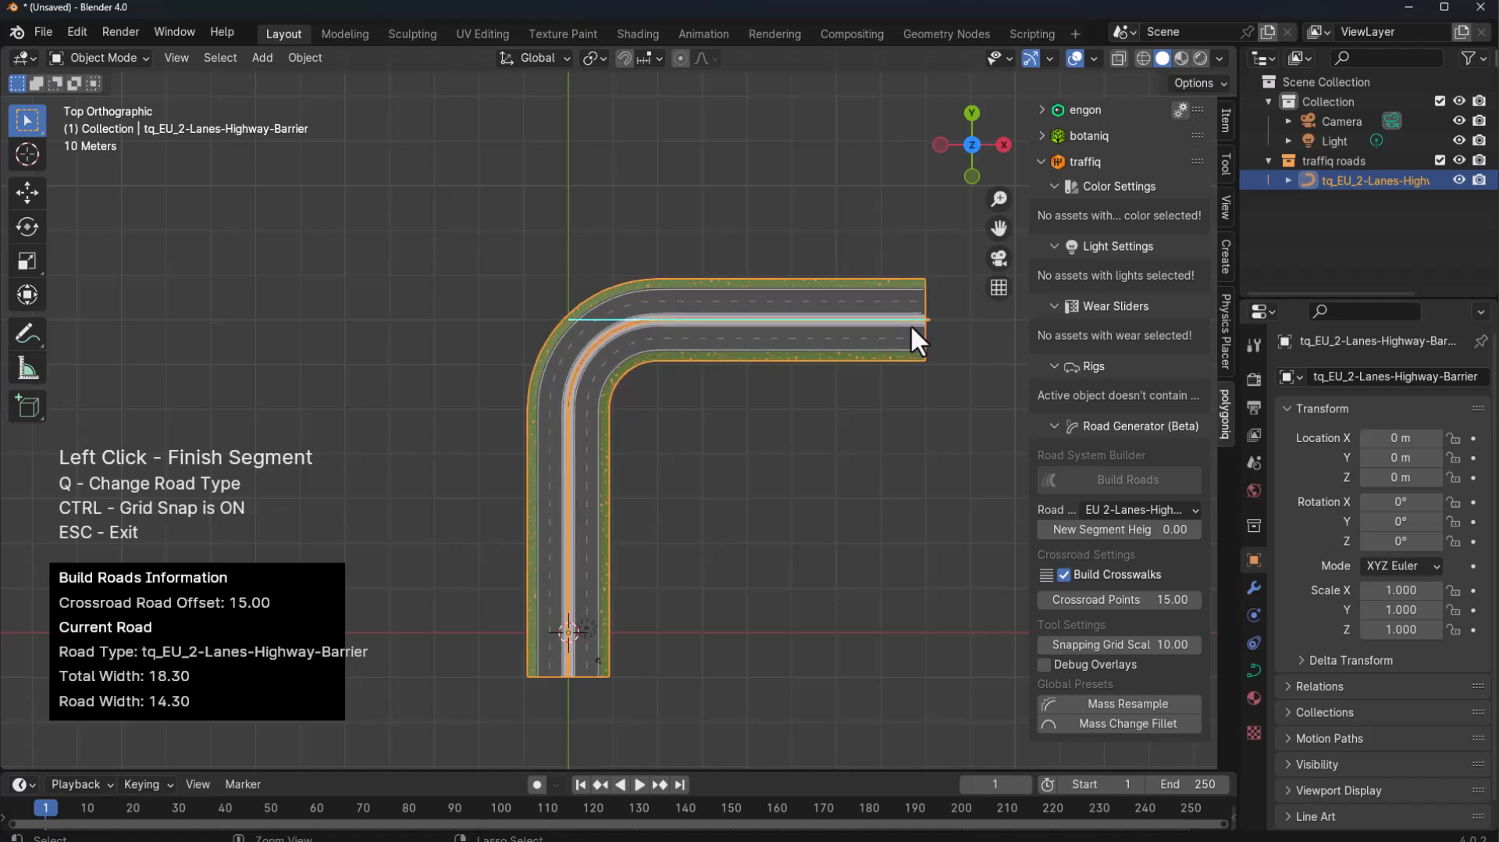
{"action": "left_click", "coordinate": [911, 325]}
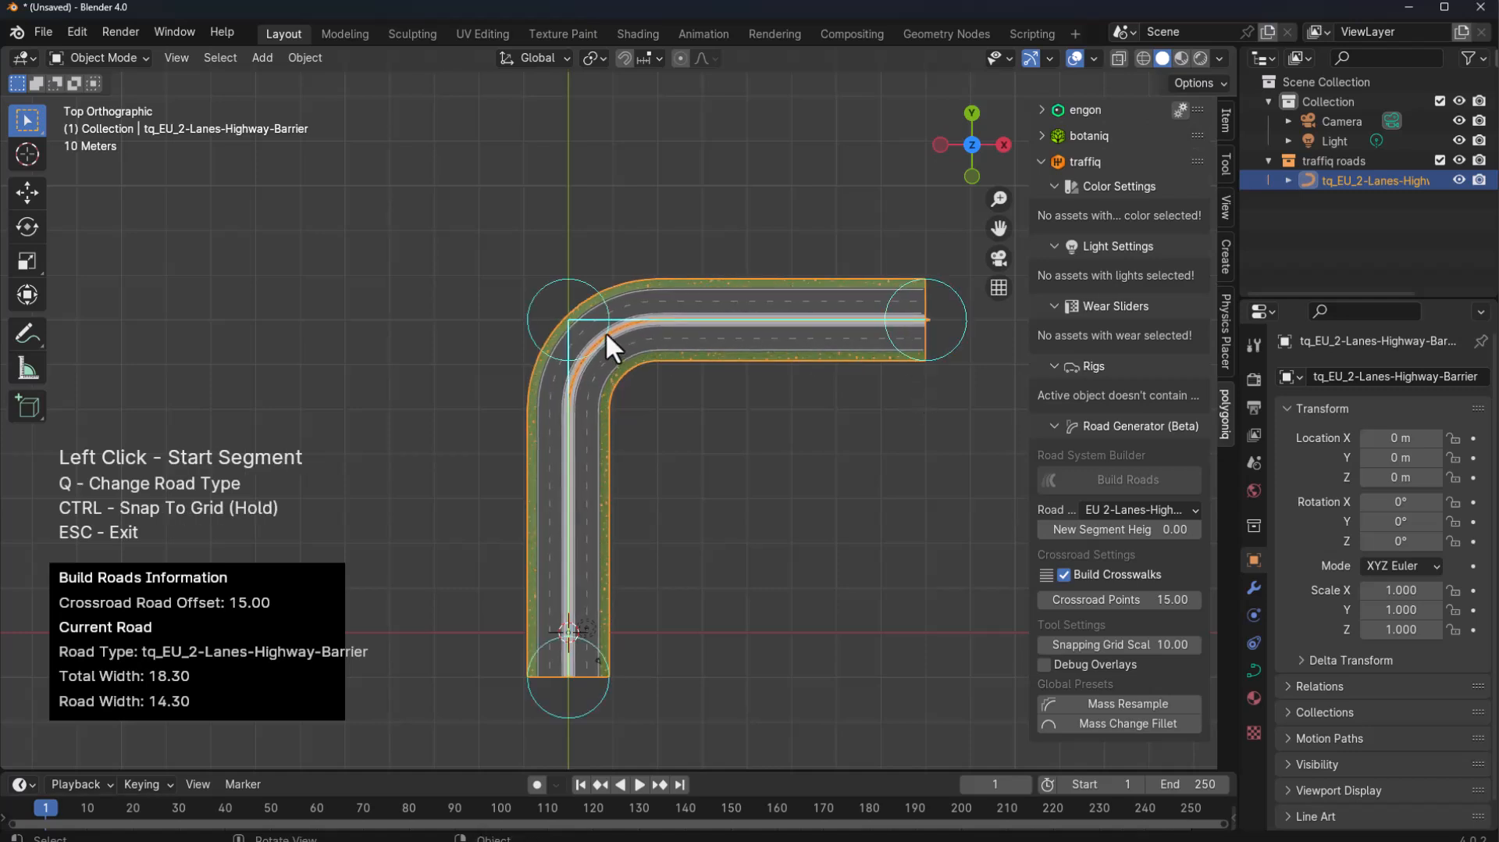
Draw a grid-snapped segment from the road's bend in the negative X direction to form a T-junction.
{"action": "left_click", "coordinate": [541, 317]}
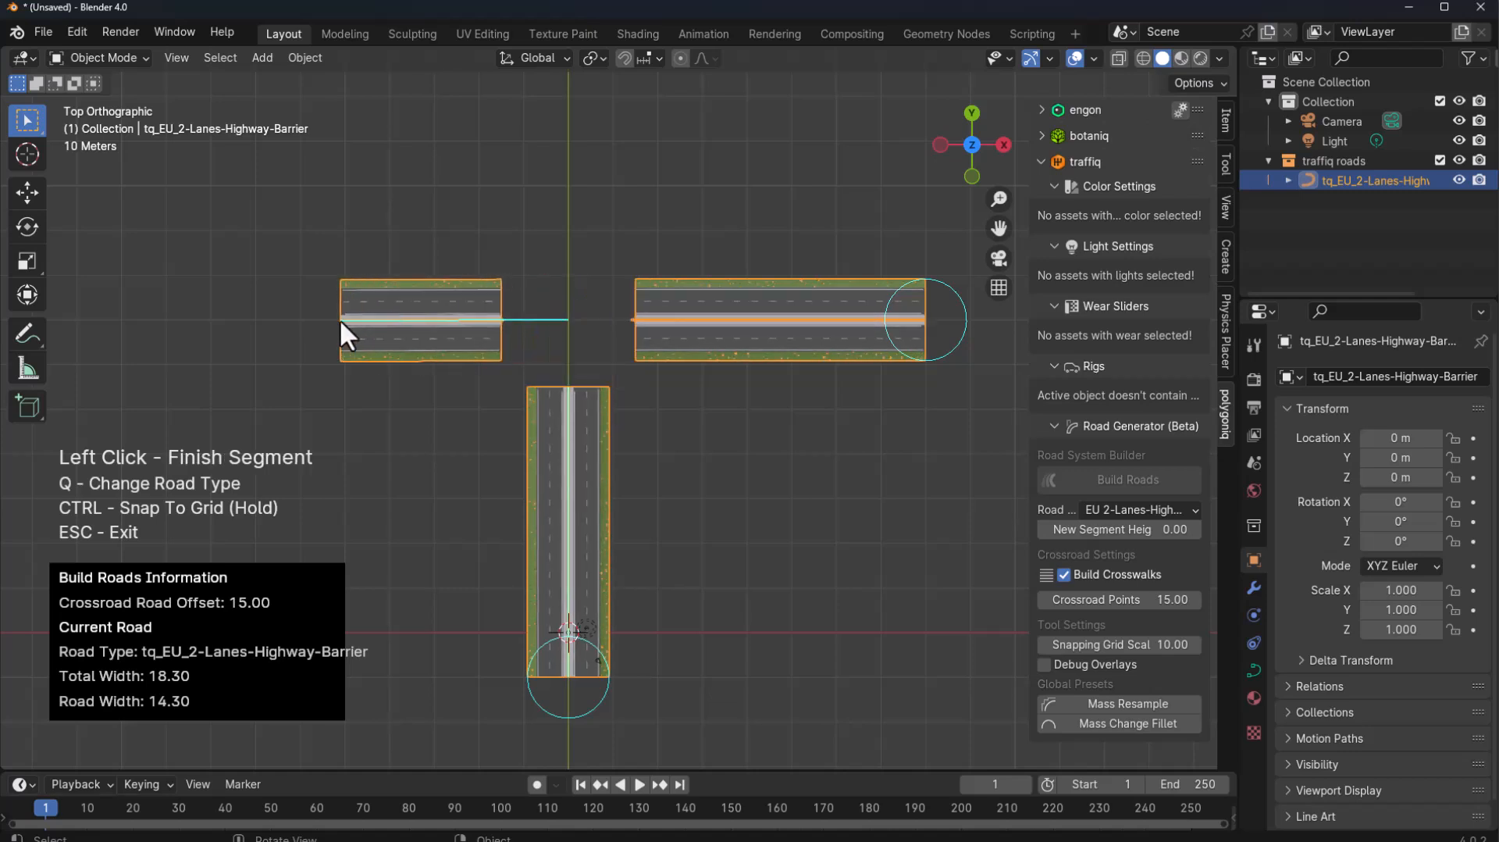
{"action": "key", "text": "ctrl"}
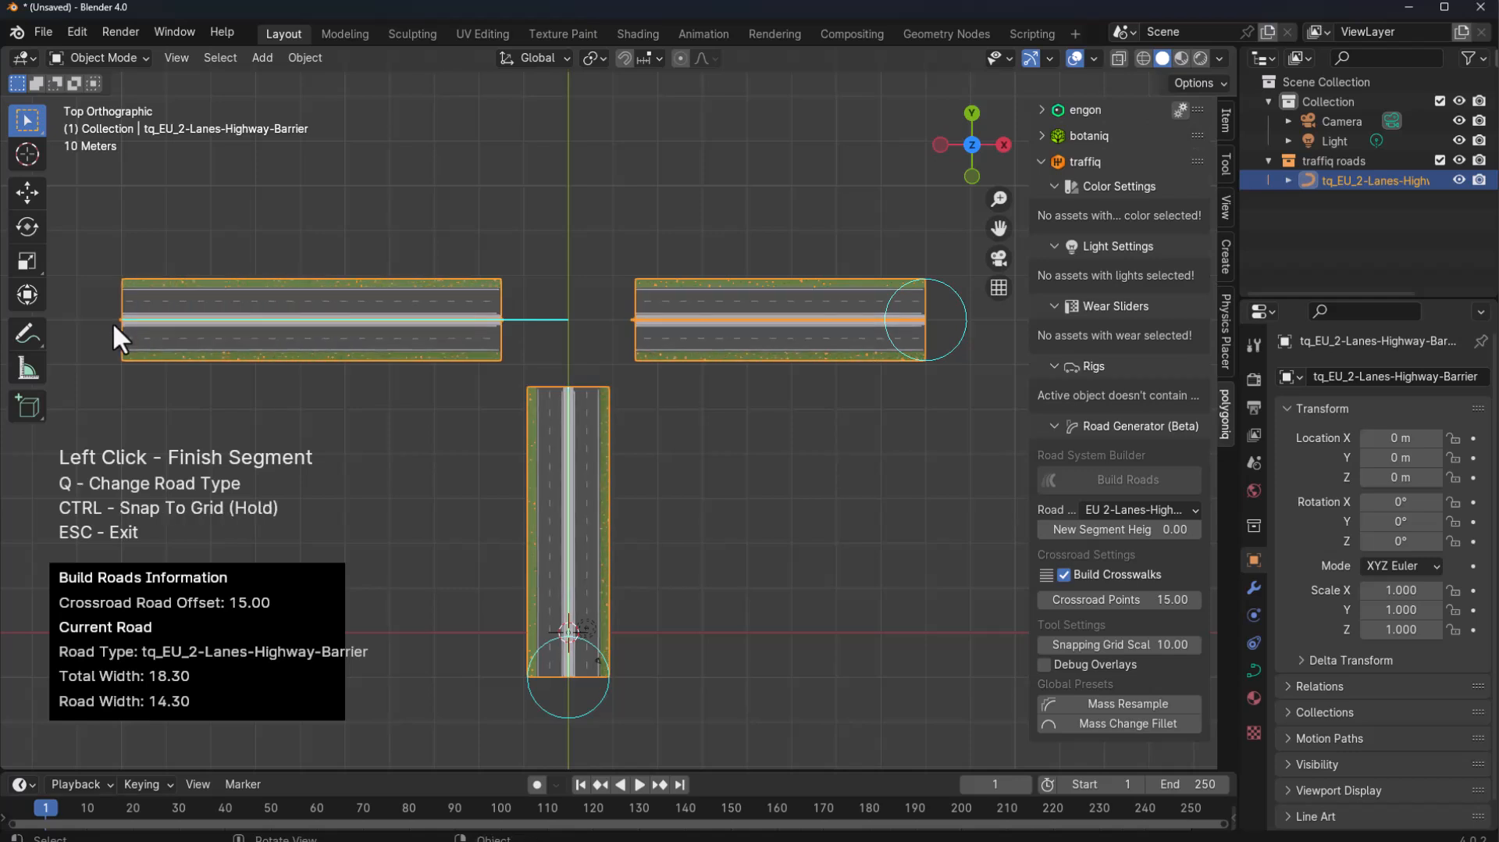
{"action": "key", "text": "ctrl"}
{"action": "left_click", "coordinate": [167, 320]}
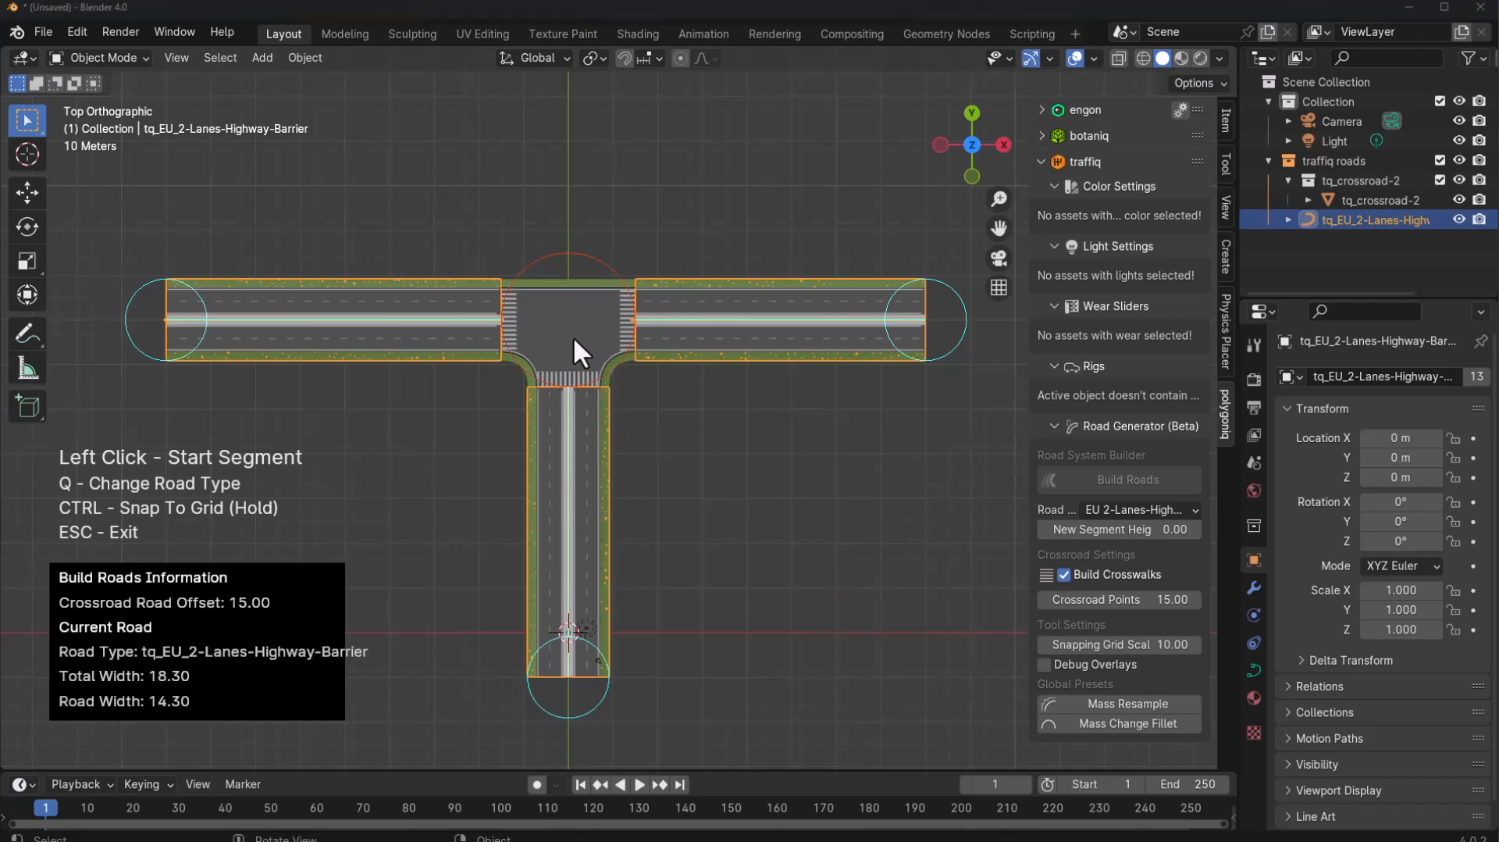
Draw a grid-snapped segment from the junction in the positive Y direction to form a four-way crossroad.
{"action": "scroll", "coordinate": [573, 336], "scroll_direction": "down", "scroll_amount": 3}
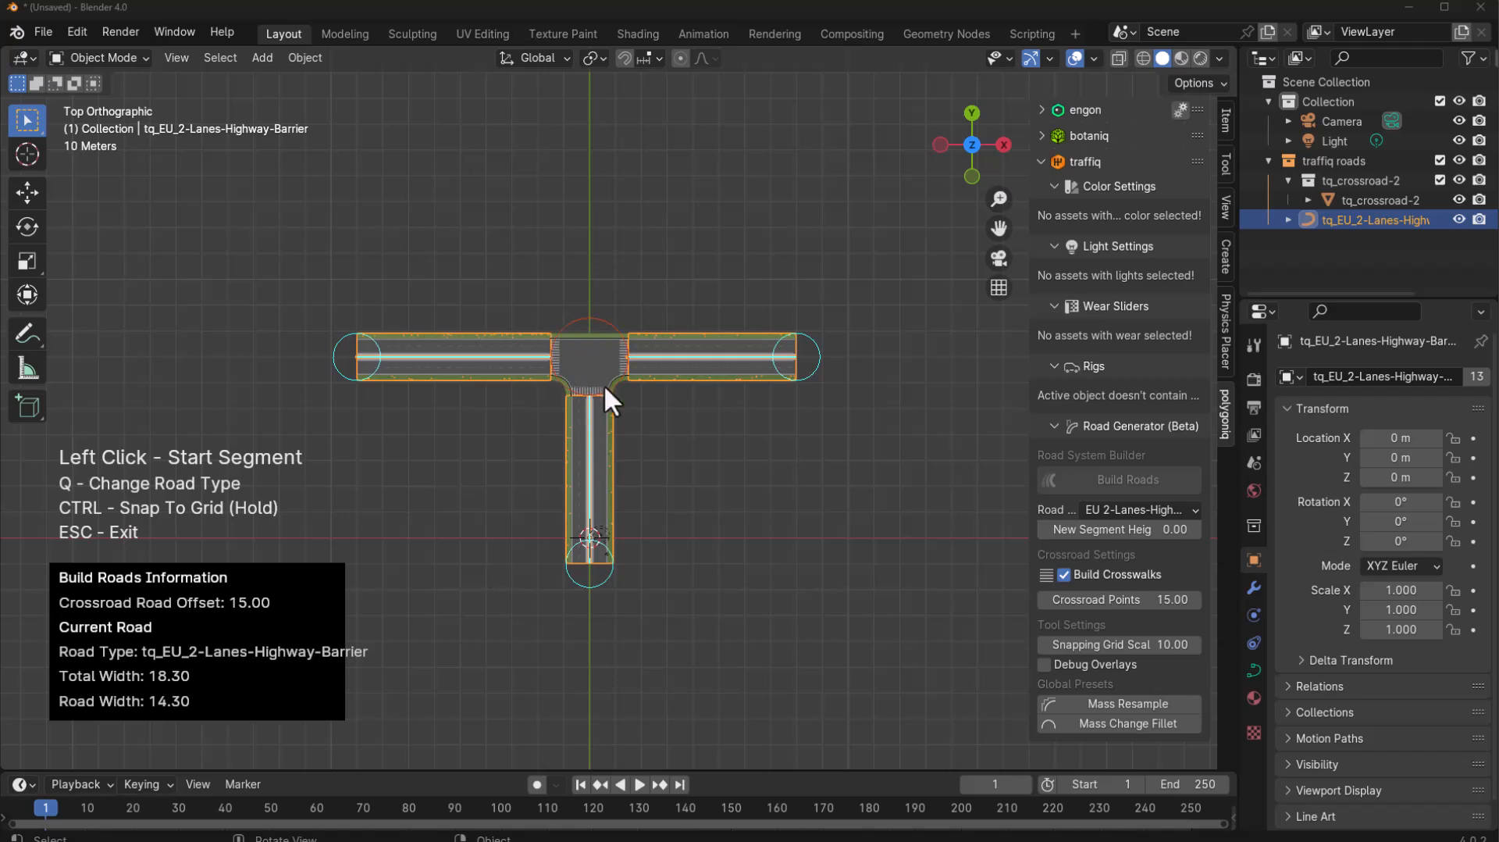
{"action": "left_click", "coordinate": [598, 362]}
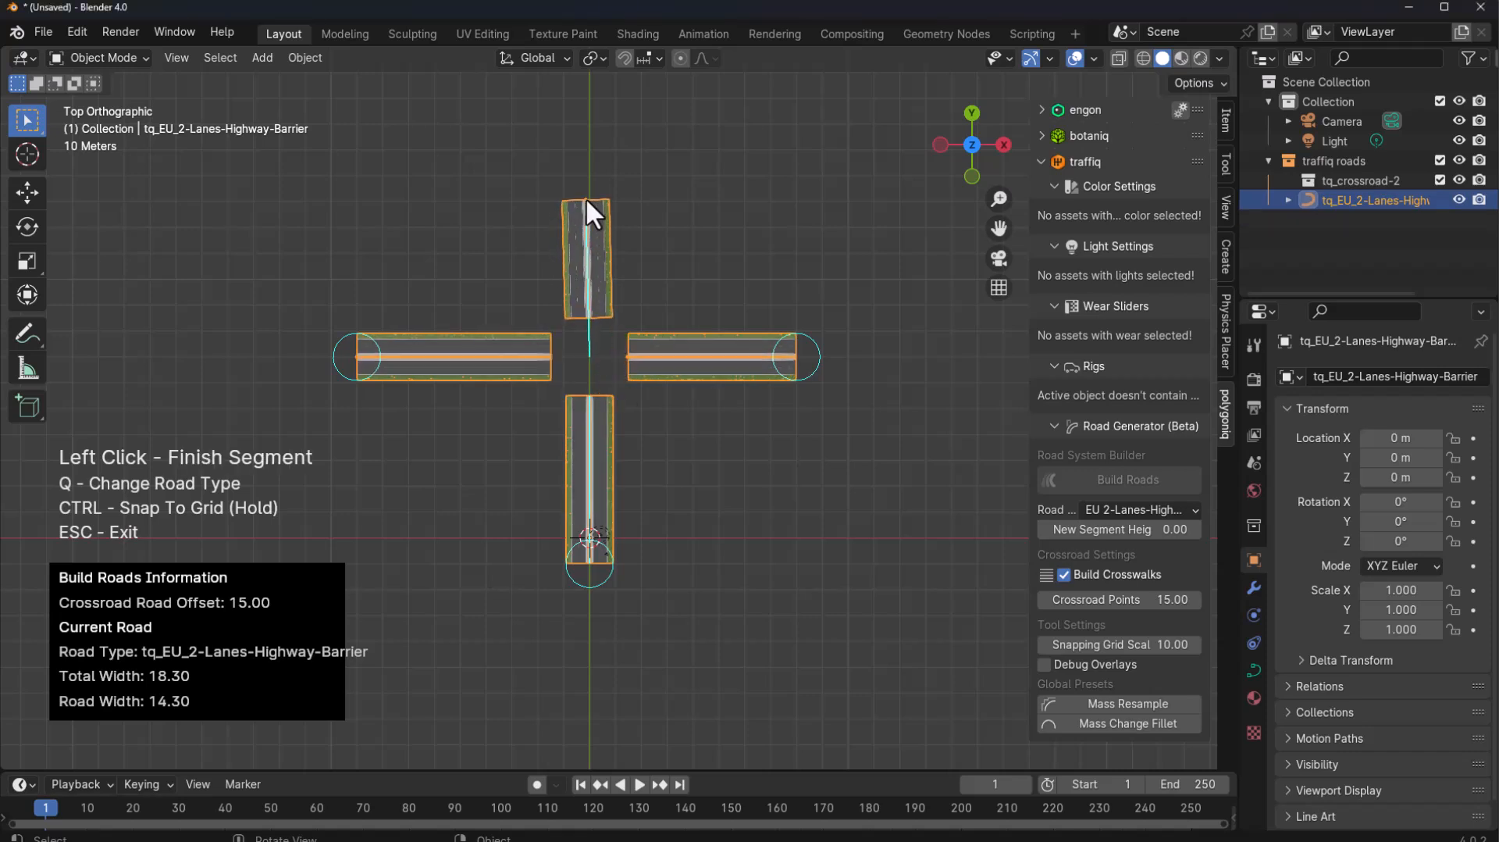
{"action": "key", "text": "ctrl"}
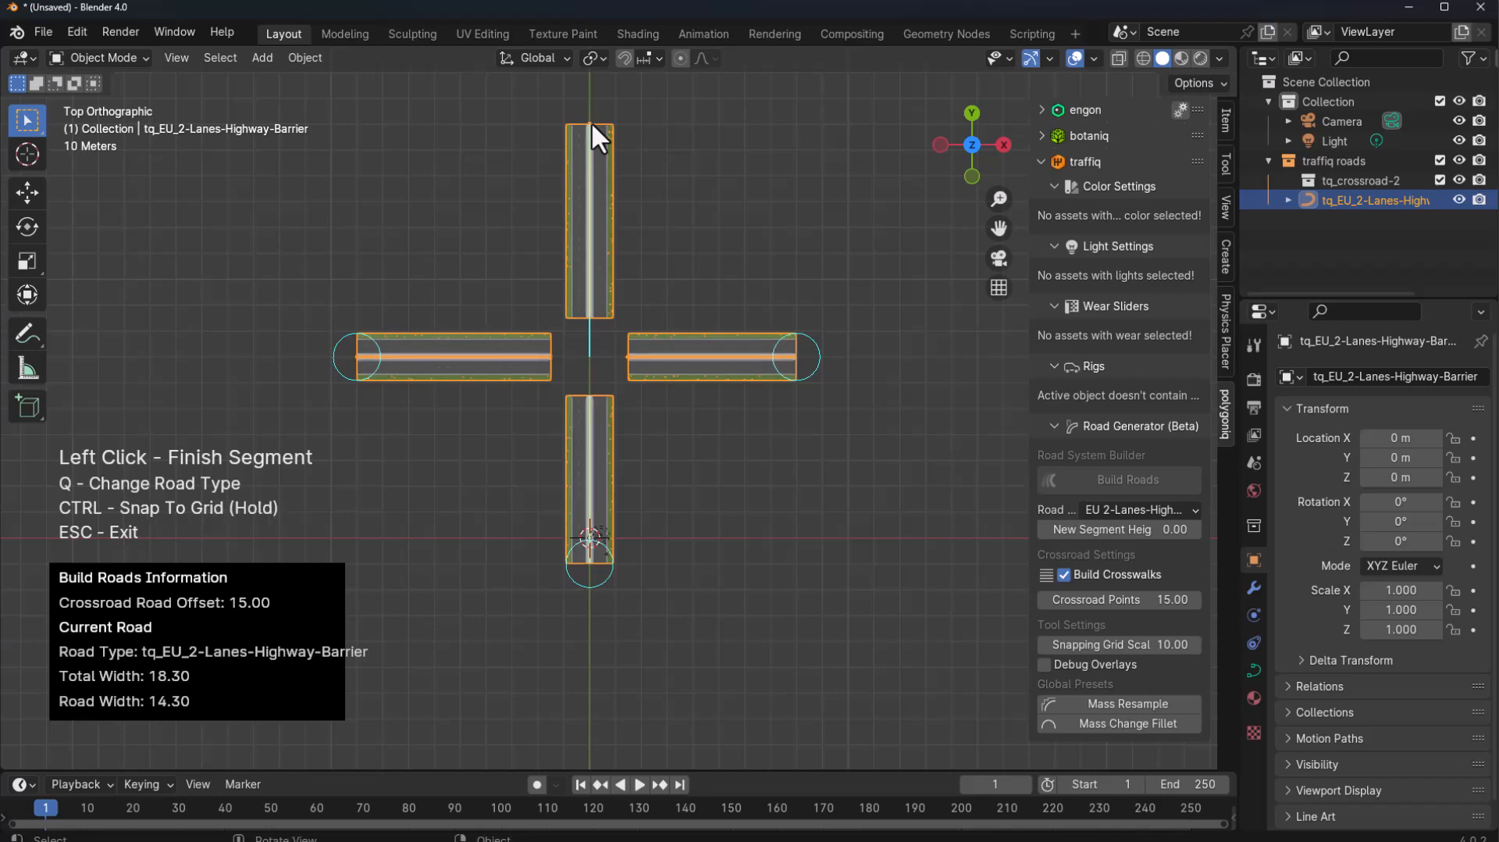
{"action": "left_click", "coordinate": [592, 120]}
{"action": "scroll", "coordinate": [561, 499], "scroll_direction": "up", "scroll_amount": 5}
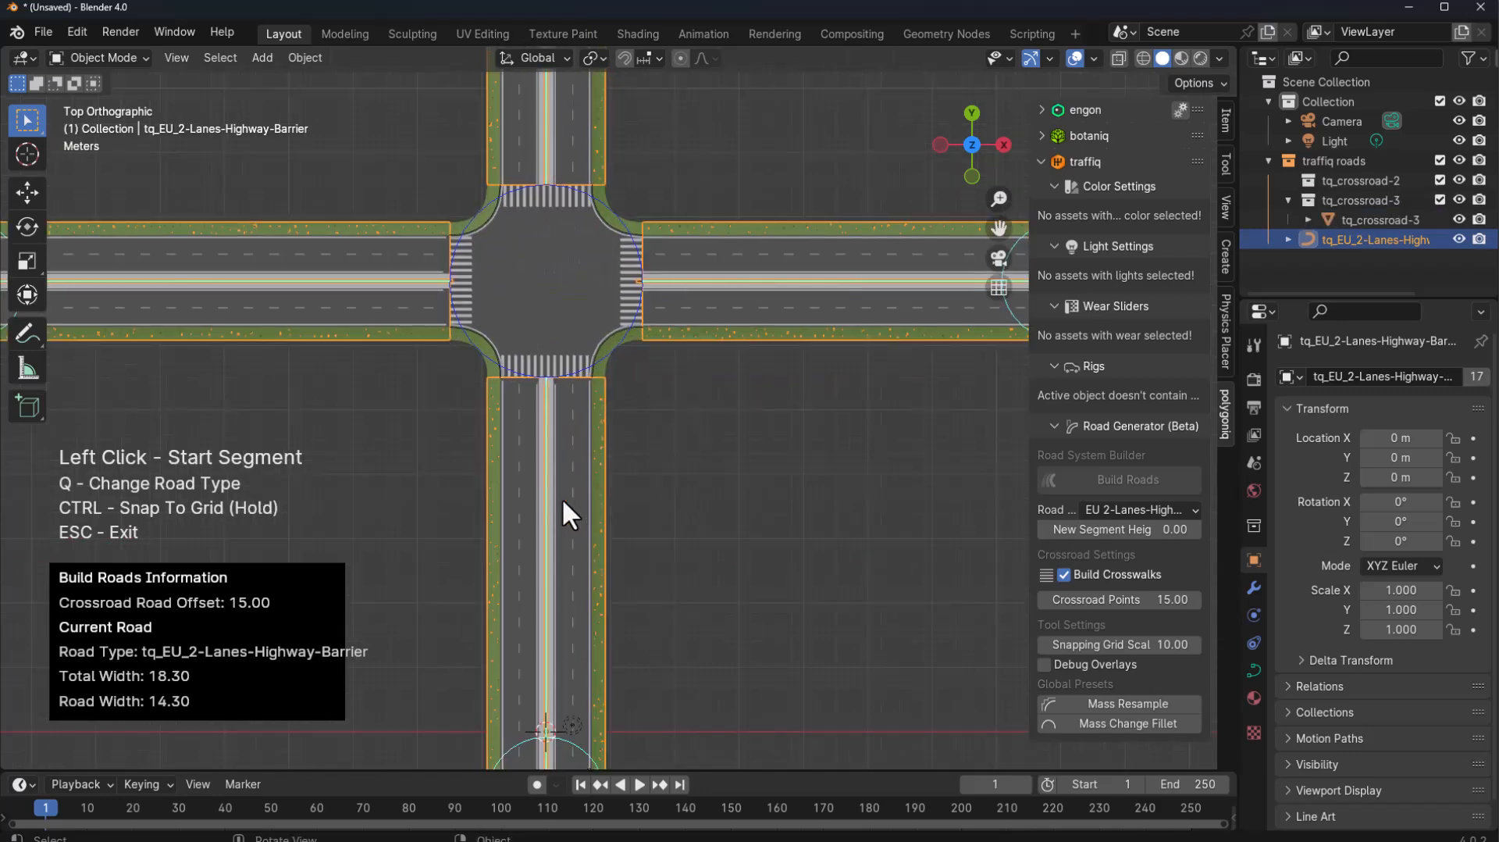
Change the current road type to EU Country for new segments.
{"action": "scroll", "coordinate": [560, 498], "scroll_direction": "down", "scroll_amount": 6}
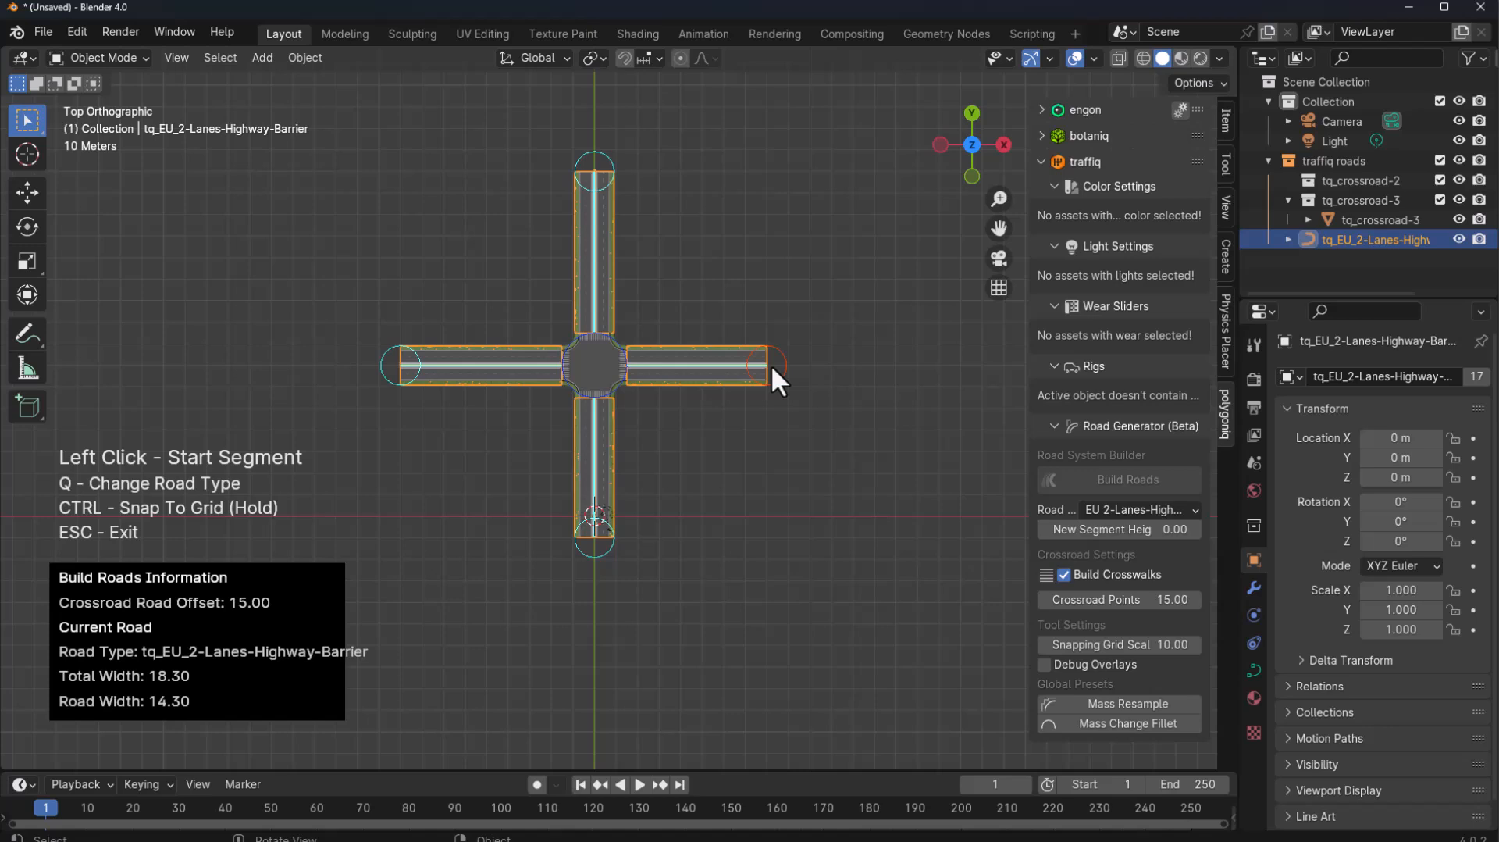
{"action": "key", "text": "q"}
{"action": "key", "text": "q"}
{"action": "key", "text": "q"}
{"action": "key", "text": "q"}
{"action": "key", "text": "q"}
{"action": "key", "text": "q"}
{"action": "key", "text": "q"}
{"action": "key", "text": "q"}
{"action": "key", "text": "q"}
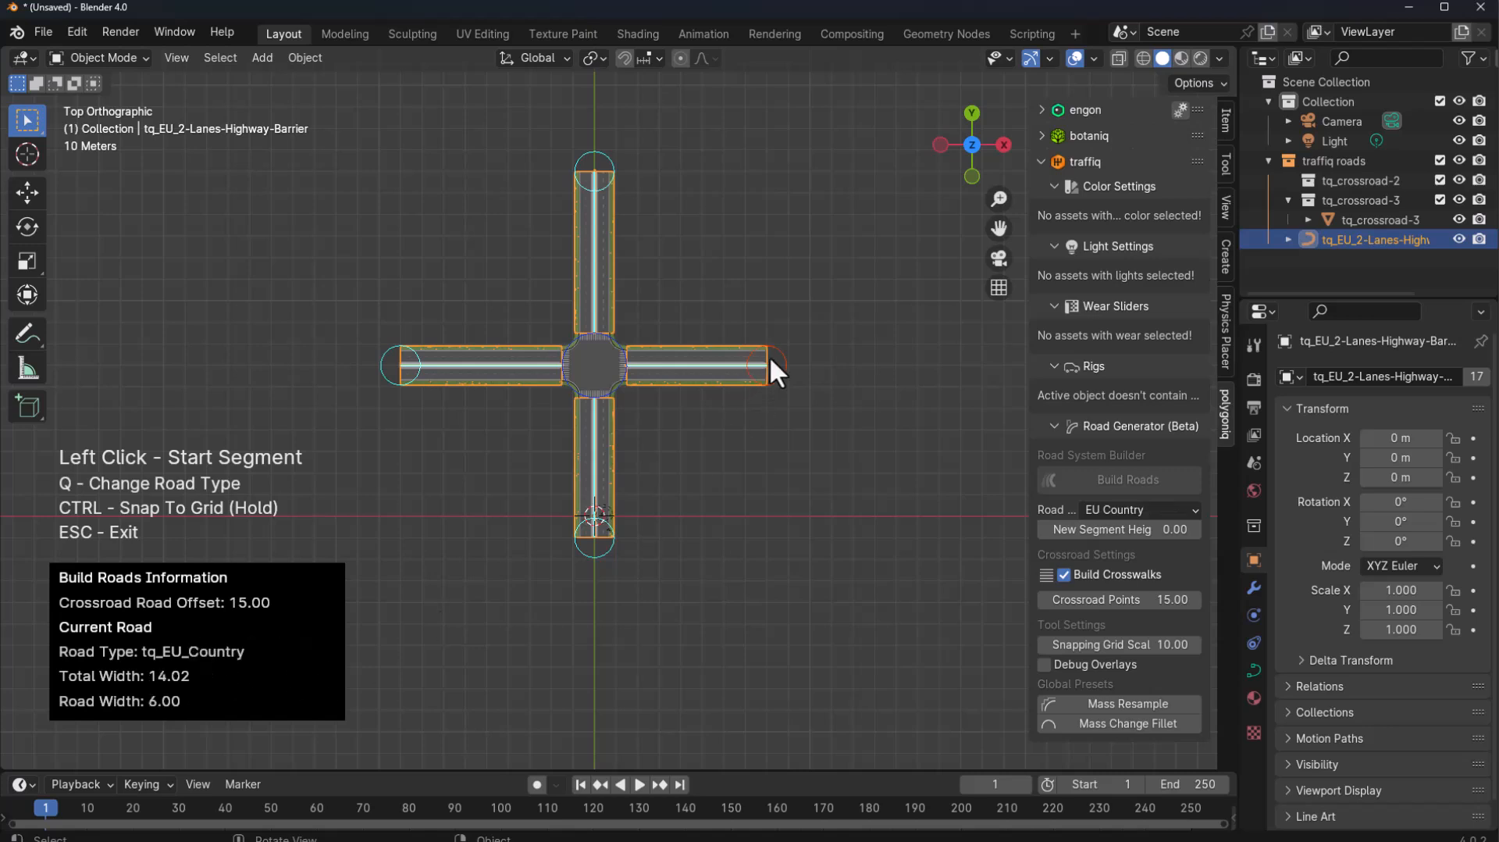
Set the road type to EU Street-Tree-Alley-Median and draw a grid-snapped segment from the crossroad's positive X road end towards negative Y.
{"action": "key", "text": "q"}
{"action": "key", "text": "q"}
{"action": "key", "text": "q"}
{"action": "key", "text": "q"}
{"action": "key", "text": "q"}
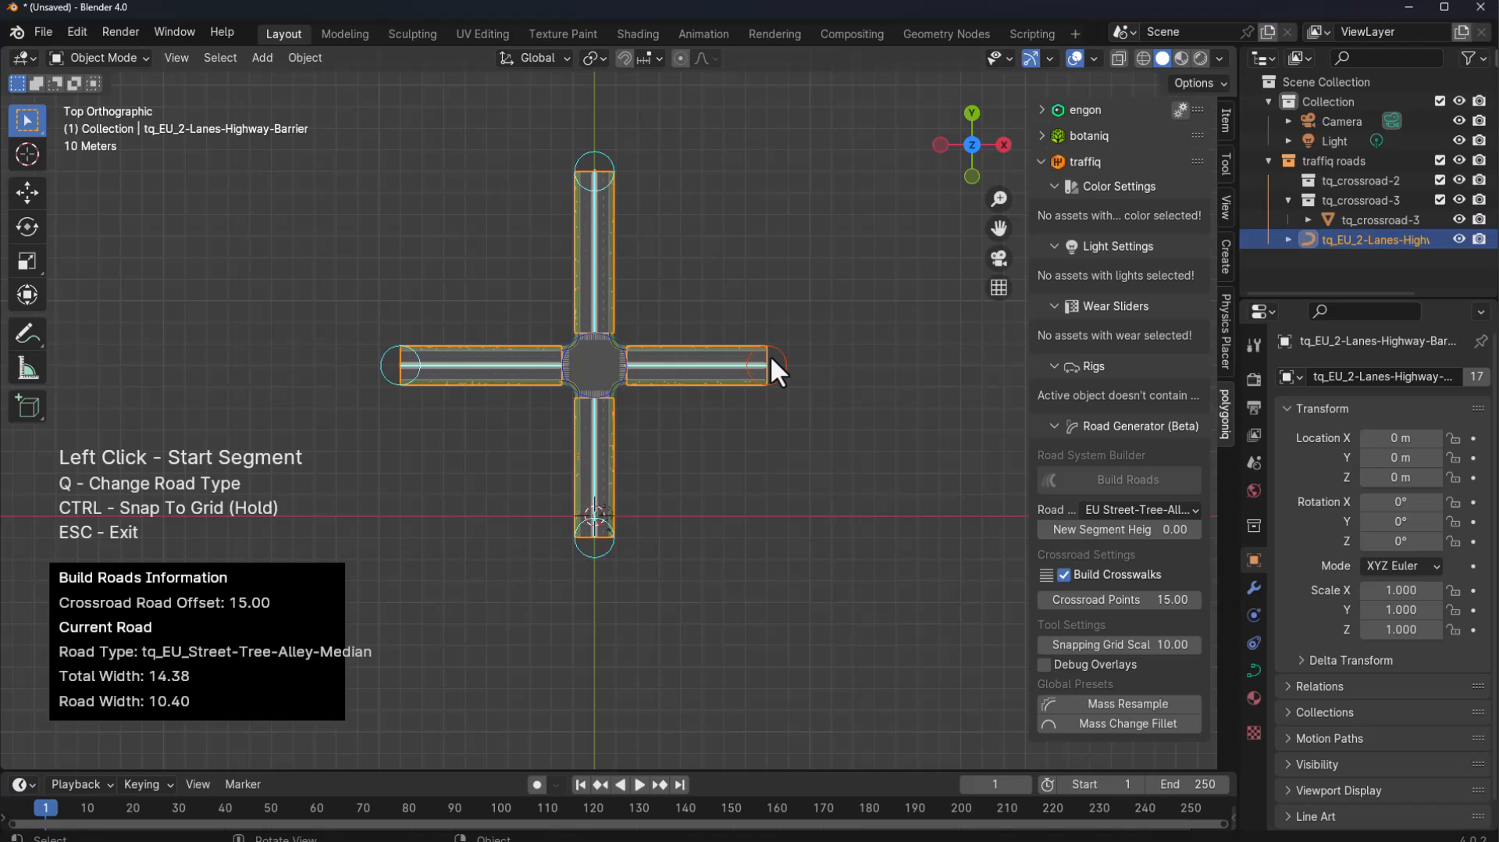
{"action": "left_click", "coordinate": [771, 359]}
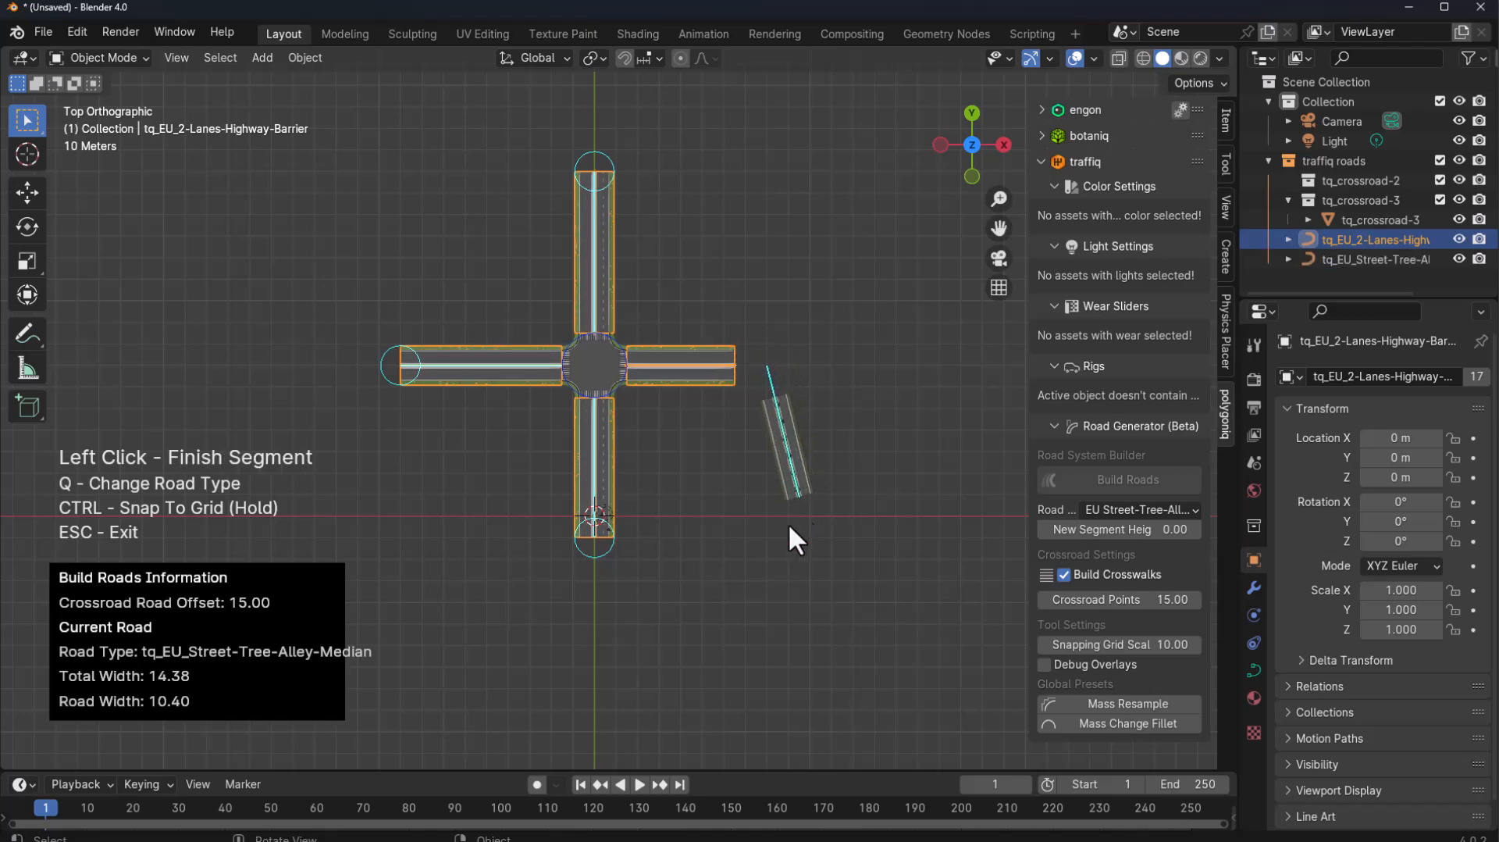
{"action": "left_click", "coordinate": [768, 596], "text": "ctrl"}
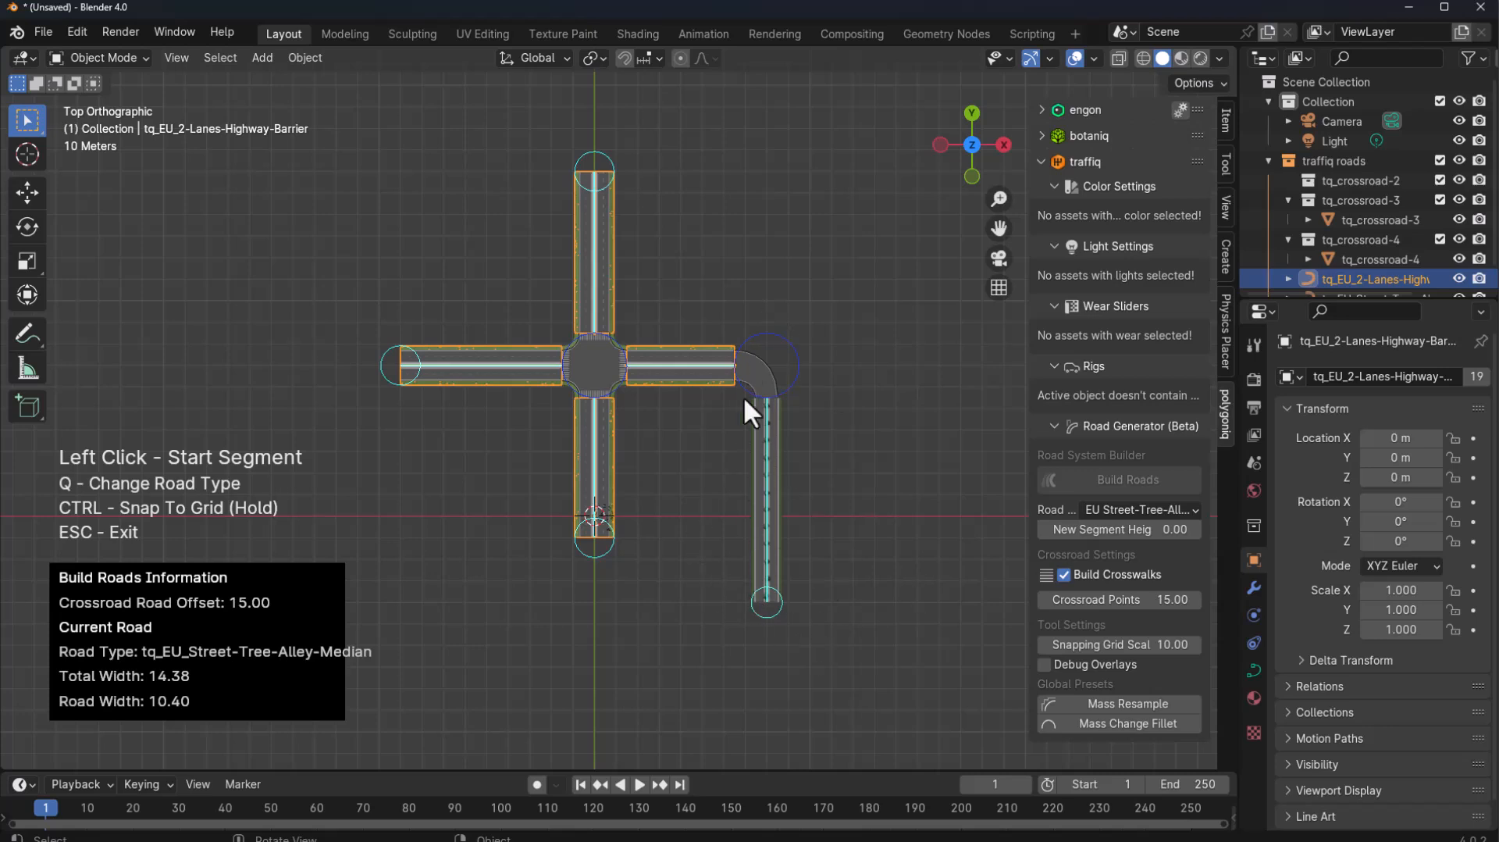
Draw a grid-snapped segment from the same bend in the positive Y direction to form a T-junction, and finish building roads.
{"action": "left_click", "coordinate": [764, 364], "text": "ctrl"}
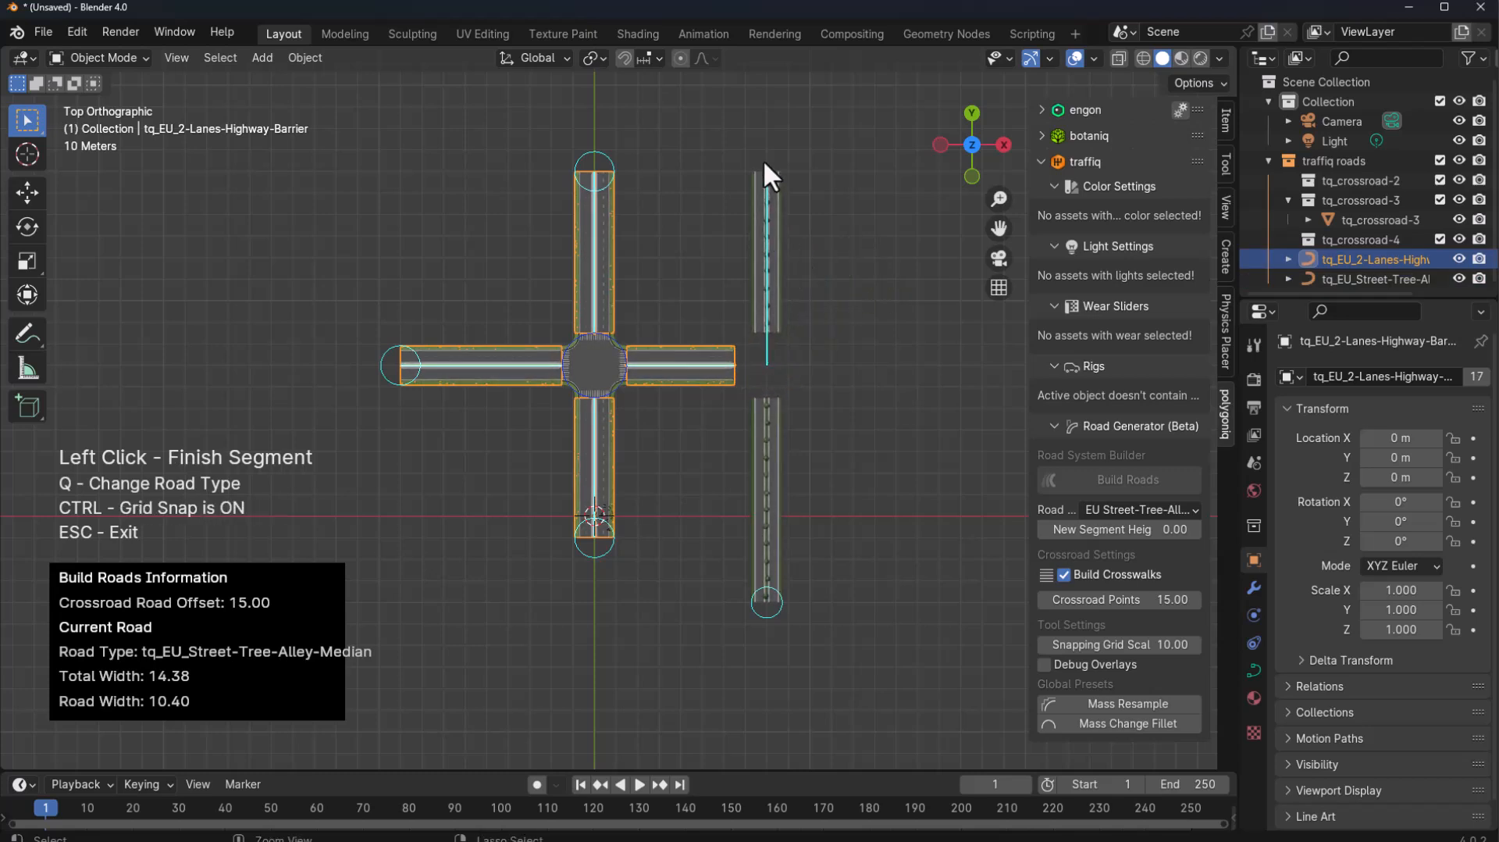
{"action": "left_click", "coordinate": [765, 168]}
{"action": "scroll", "coordinate": [750, 312], "scroll_direction": "up", "scroll_amount": 2}
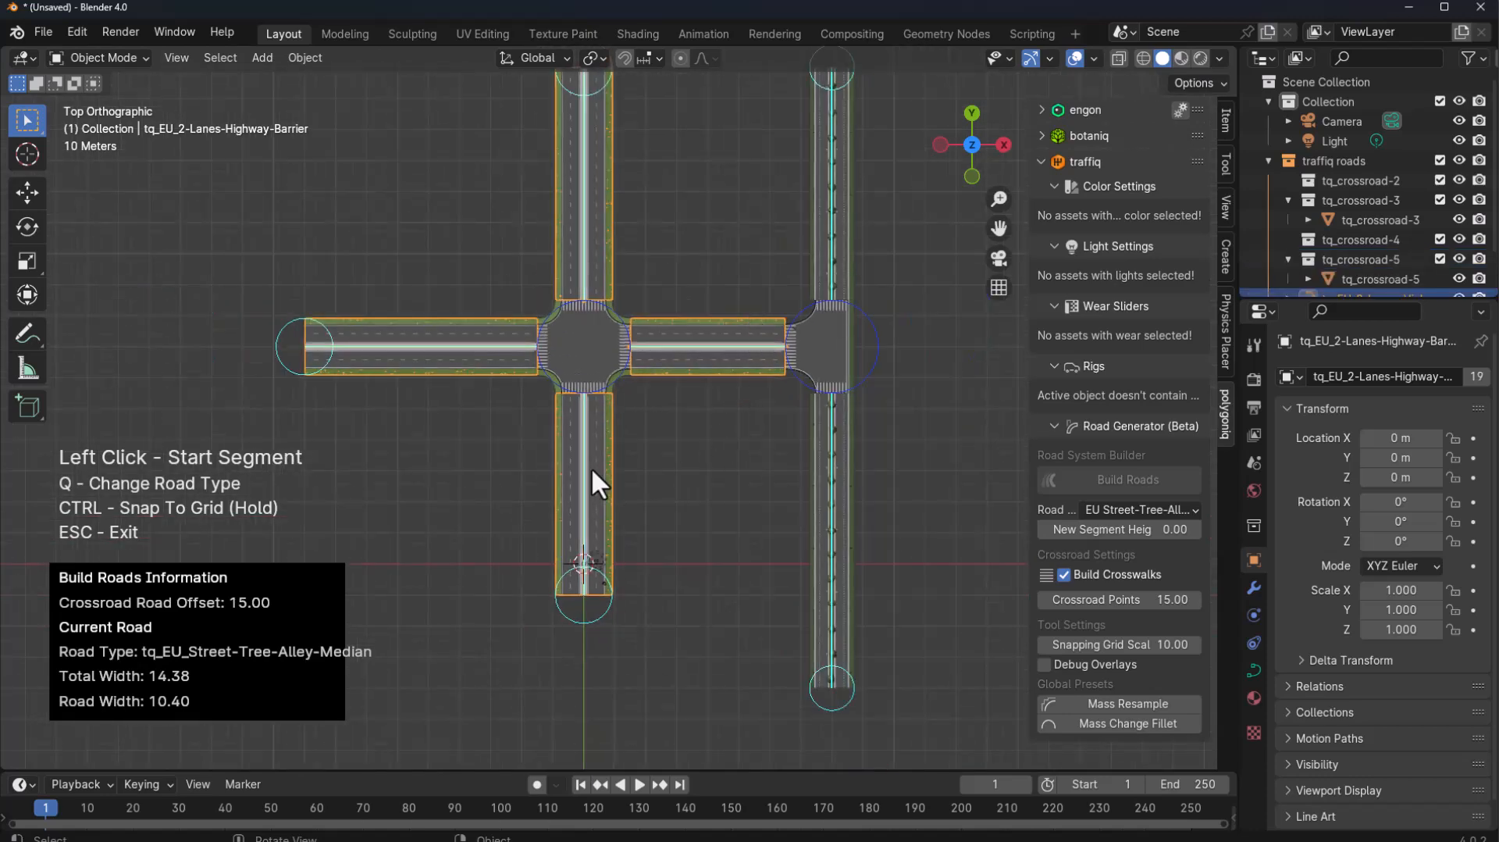
{"action": "key", "text": "Escape"}
{"action": "middle_click_drag", "start_coordinate": [850, 507], "coordinate": [798, 580]}
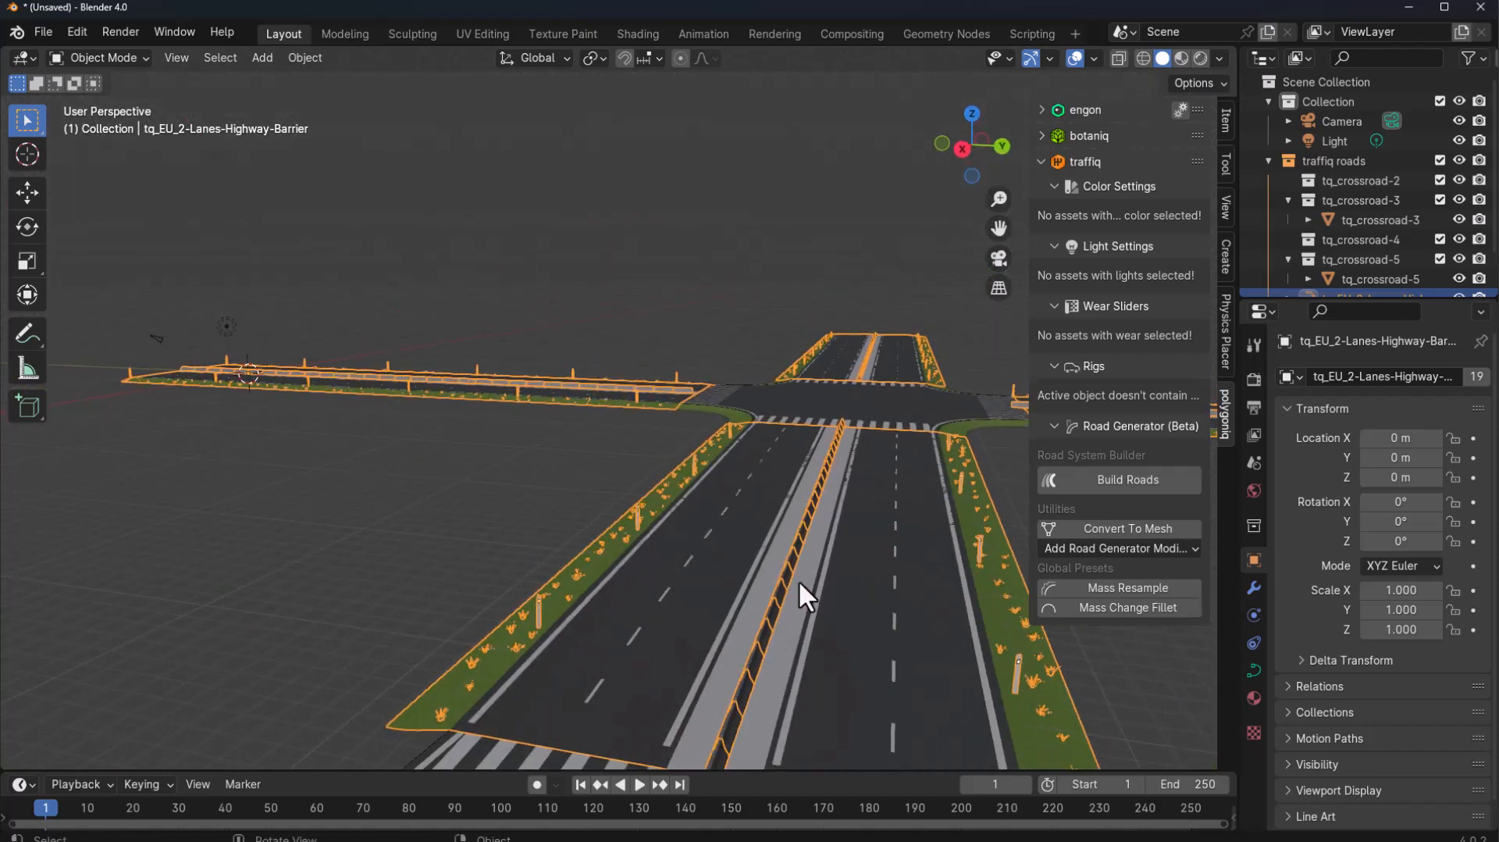
{"action": "scroll", "coordinate": [798, 579], "scroll_direction": "down", "scroll_amount": 5}
{"action": "scroll", "coordinate": [483, 588], "scroll_direction": "up", "scroll_amount": 4}
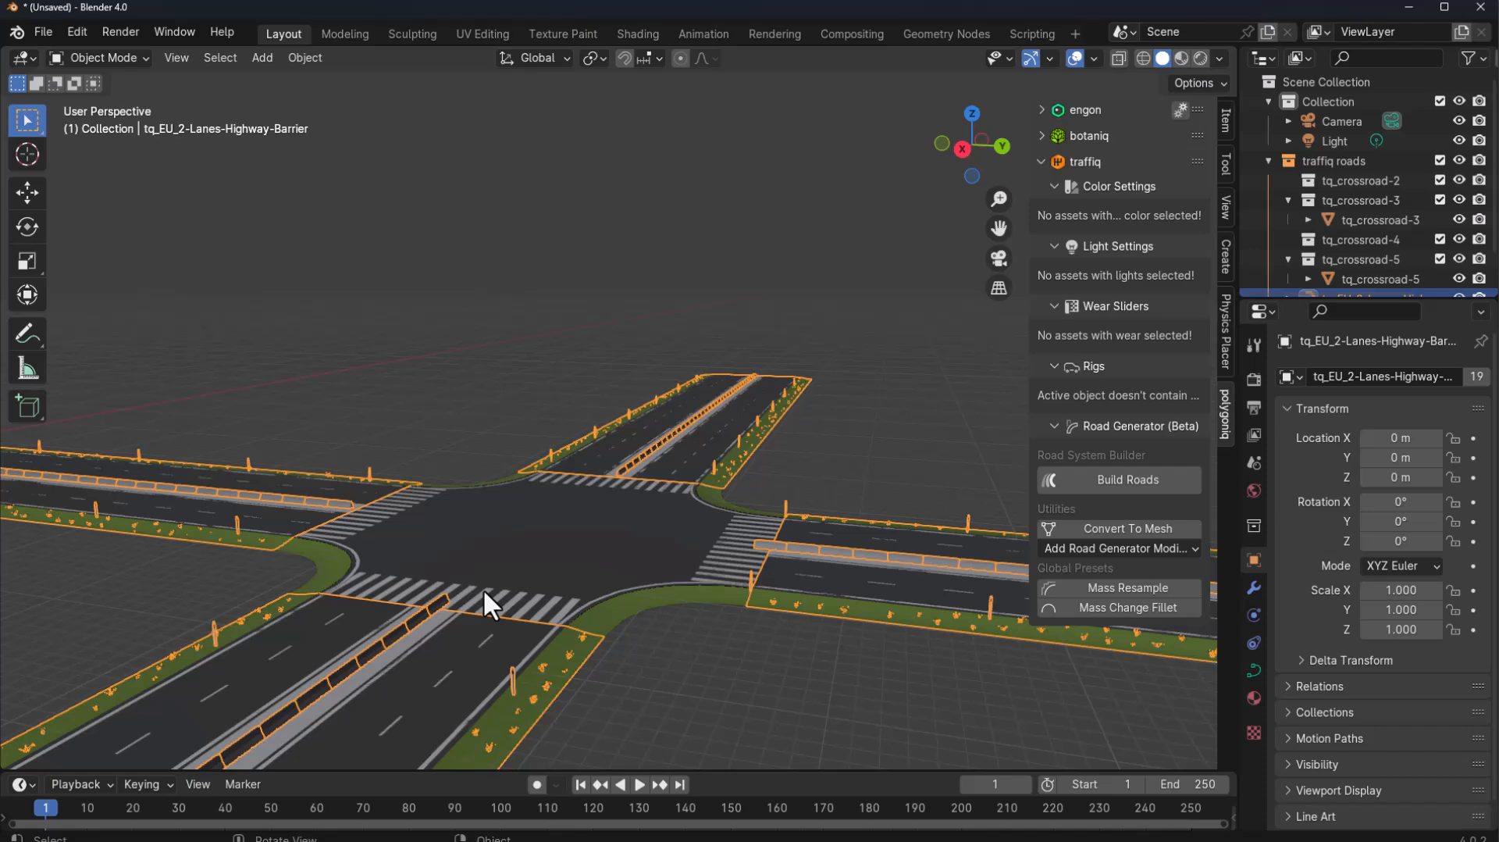
{"action": "middle_click_drag", "start_coordinate": [525, 625], "coordinate": [750, 479], "text": "shift"}
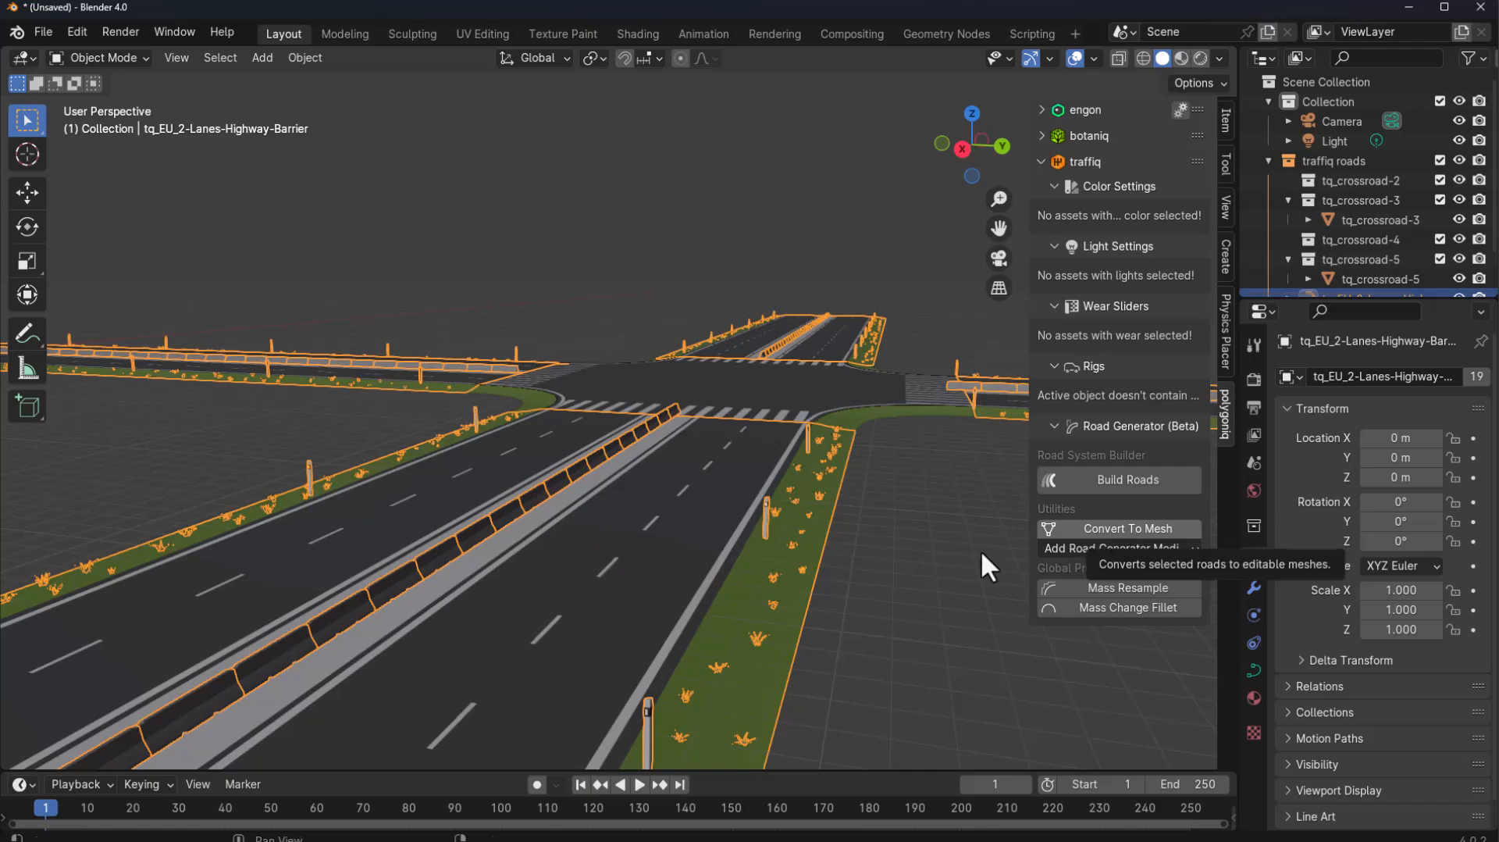
Split the 3D viewport vertically and open the engon asset browser in the new area.
{"action": "left_click_drag", "start_coordinate": [6, 767], "coordinate": [462, 661]}
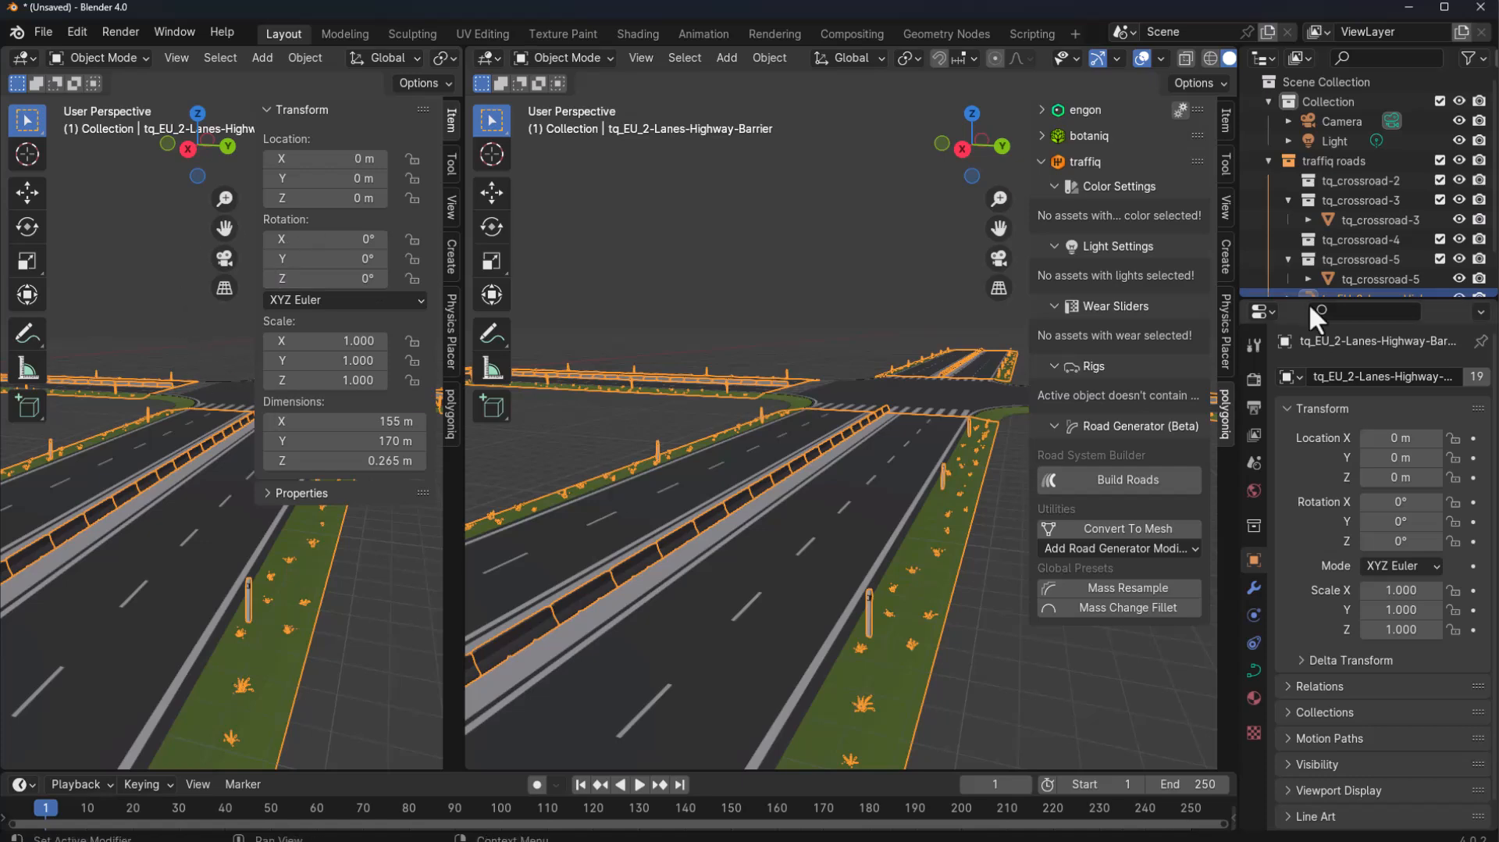
{"action": "left_click", "coordinate": [1042, 112]}
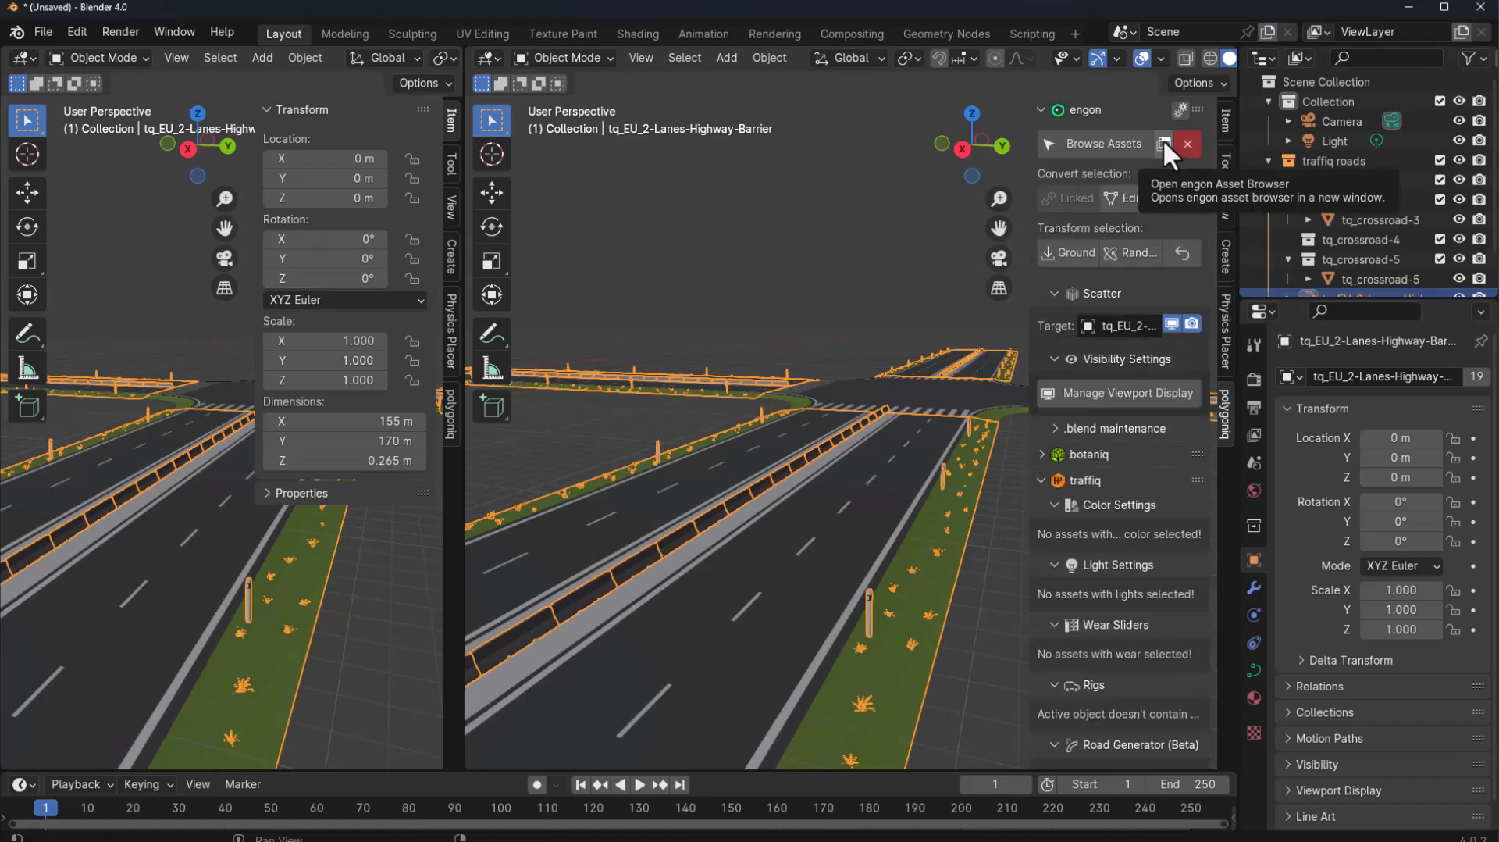
{"action": "left_click", "coordinate": [1163, 139]}
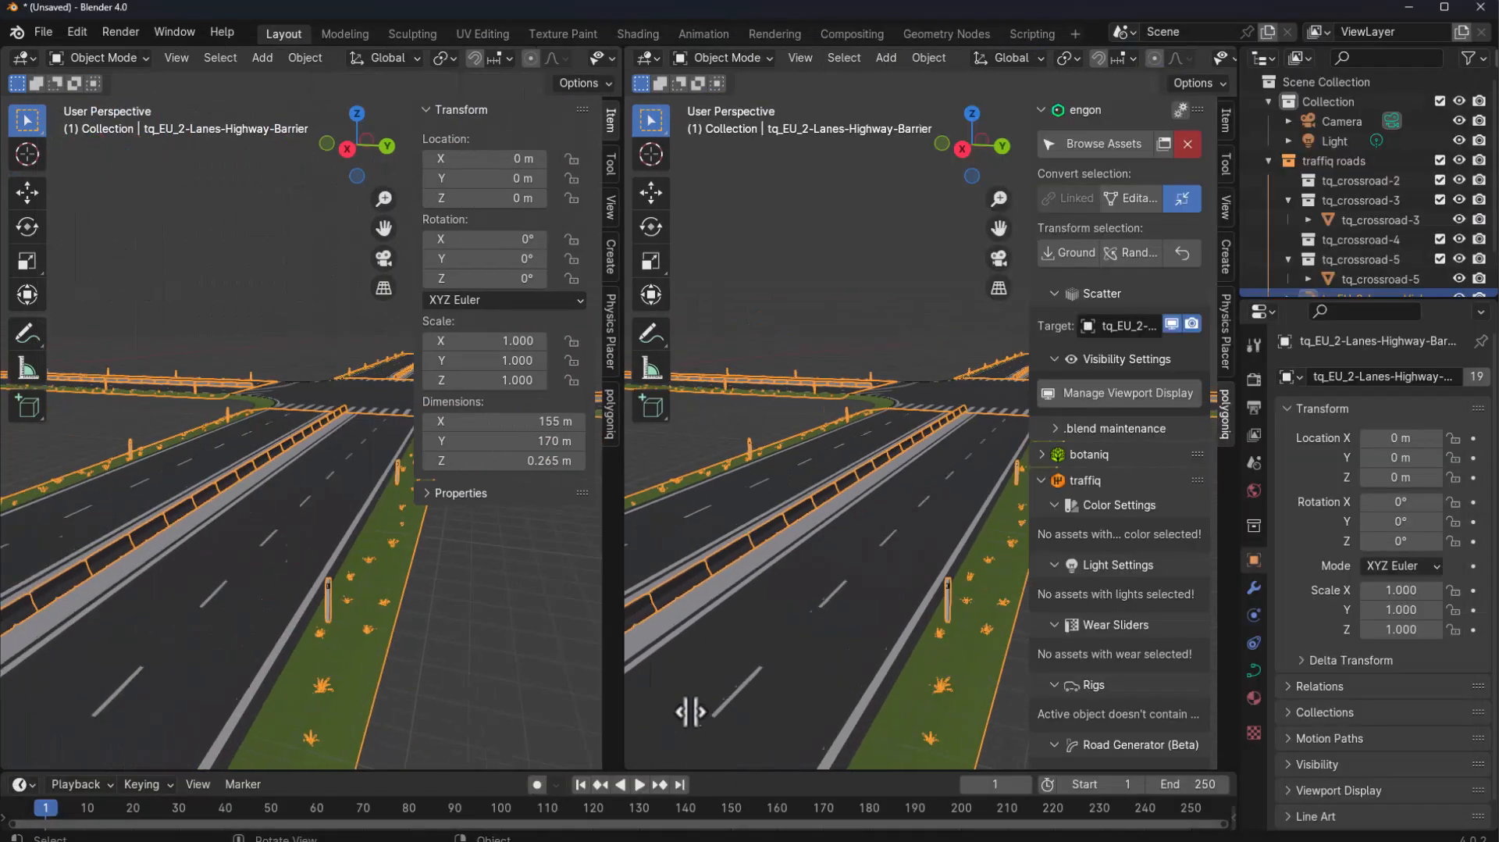
{"action": "left_click_drag", "start_coordinate": [690, 711], "coordinate": [695, 711]}
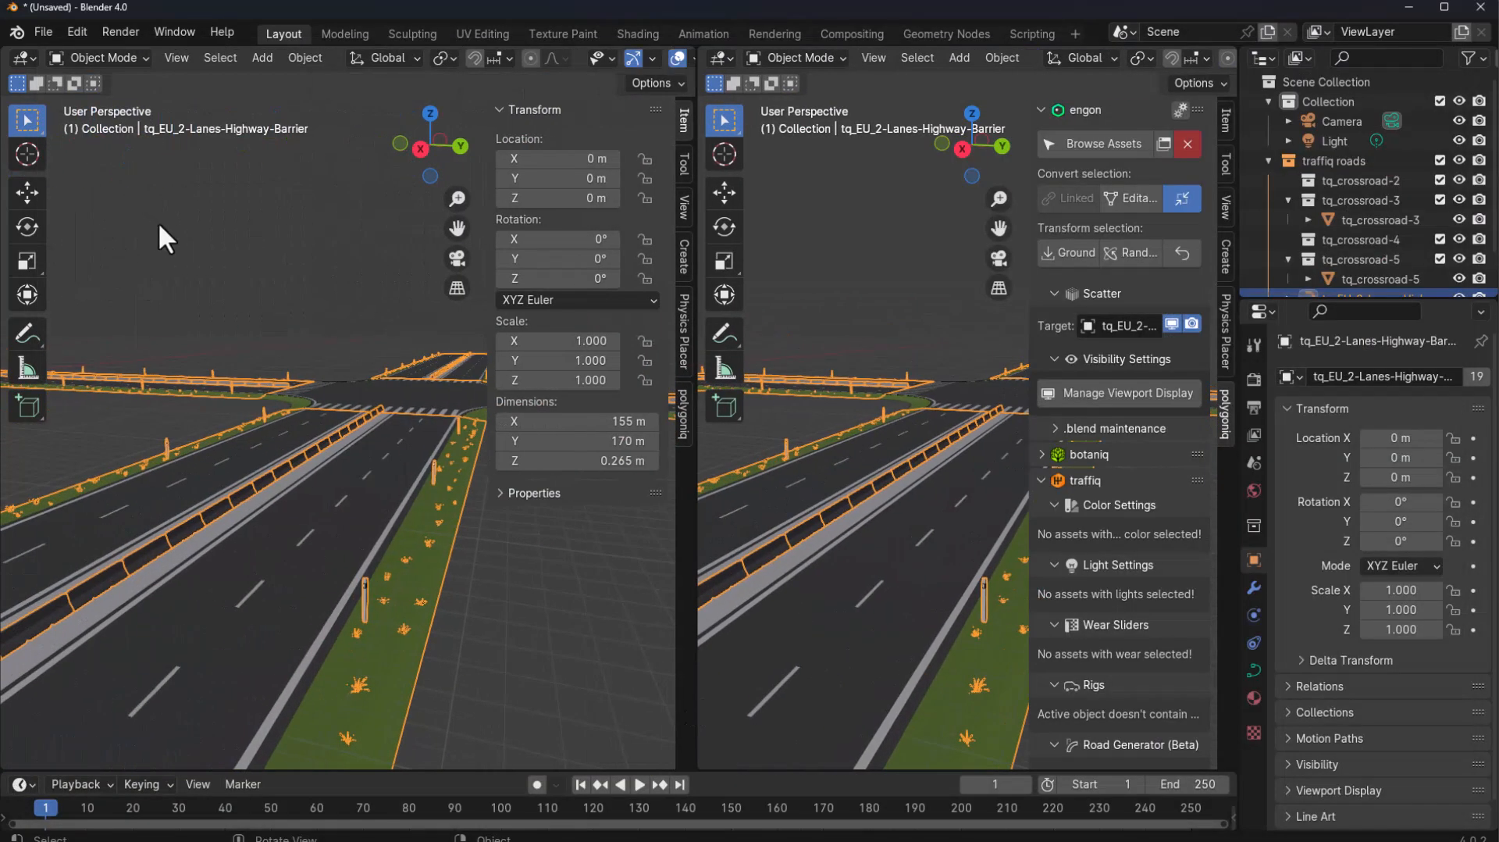
{"action": "key", "text": "e"}
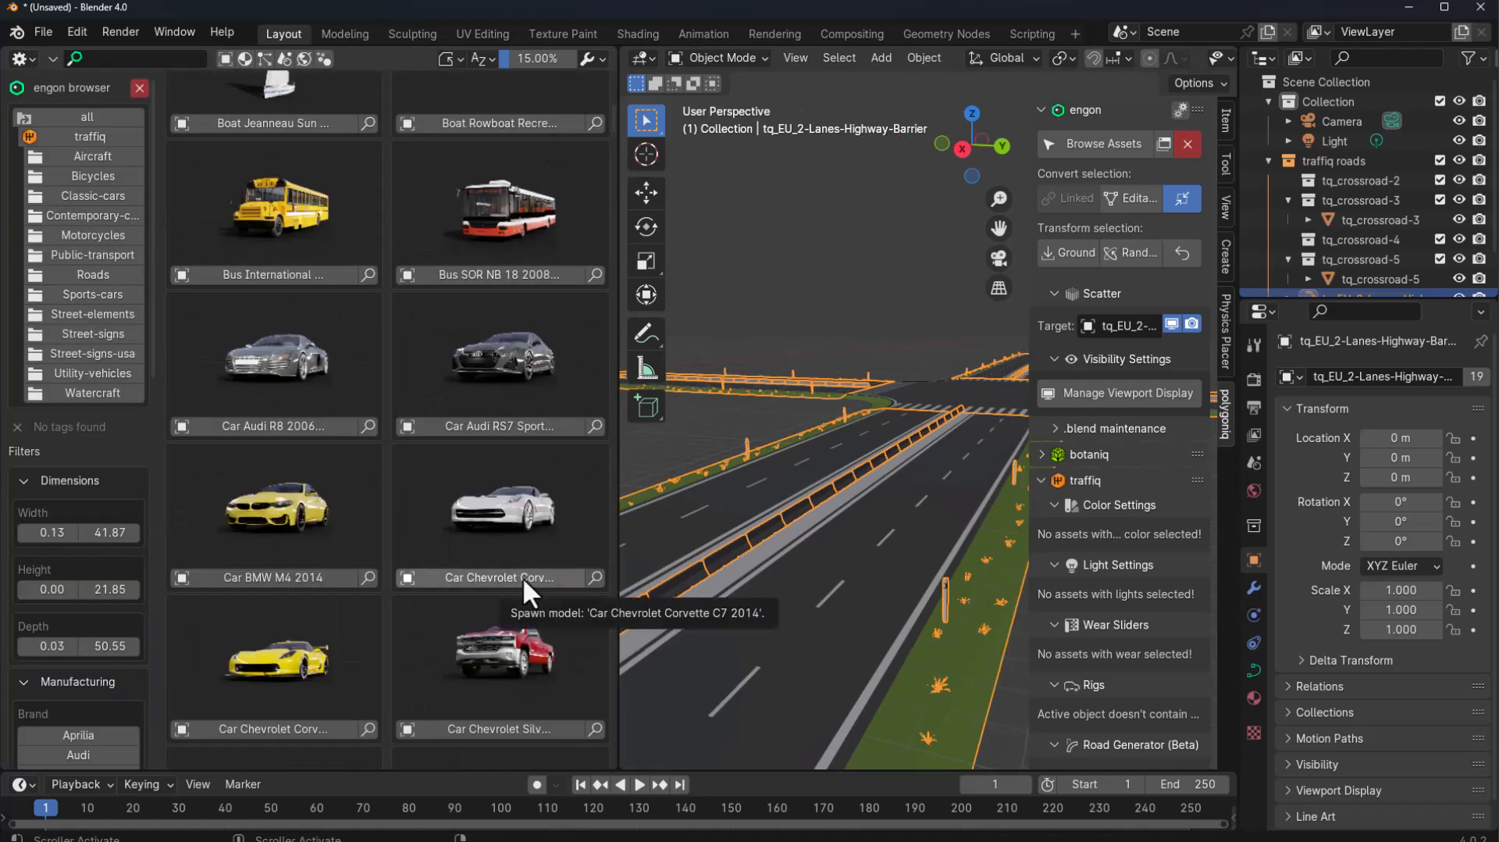
Look through the traffiq assets and the browser's filters, trying the Audi brand filter and clearing it again.
{"action": "scroll", "coordinate": [523, 576], "scroll_direction": "down", "scroll_amount": 5}
{"action": "scroll", "coordinate": [430, 450], "scroll_direction": "down", "scroll_amount": 5}
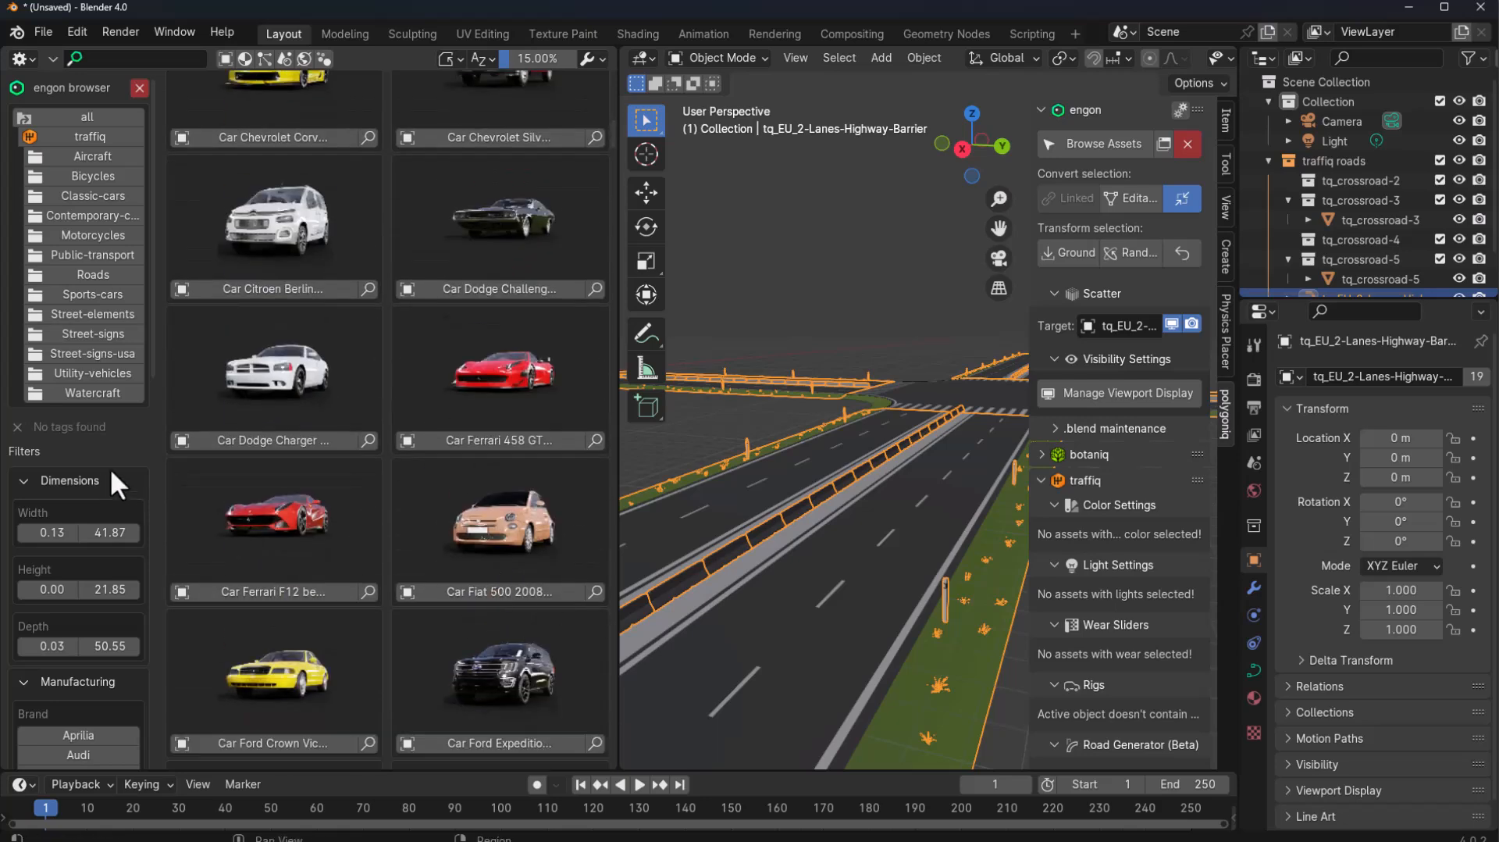
{"action": "scroll", "coordinate": [110, 467], "scroll_direction": "down", "scroll_amount": 5}
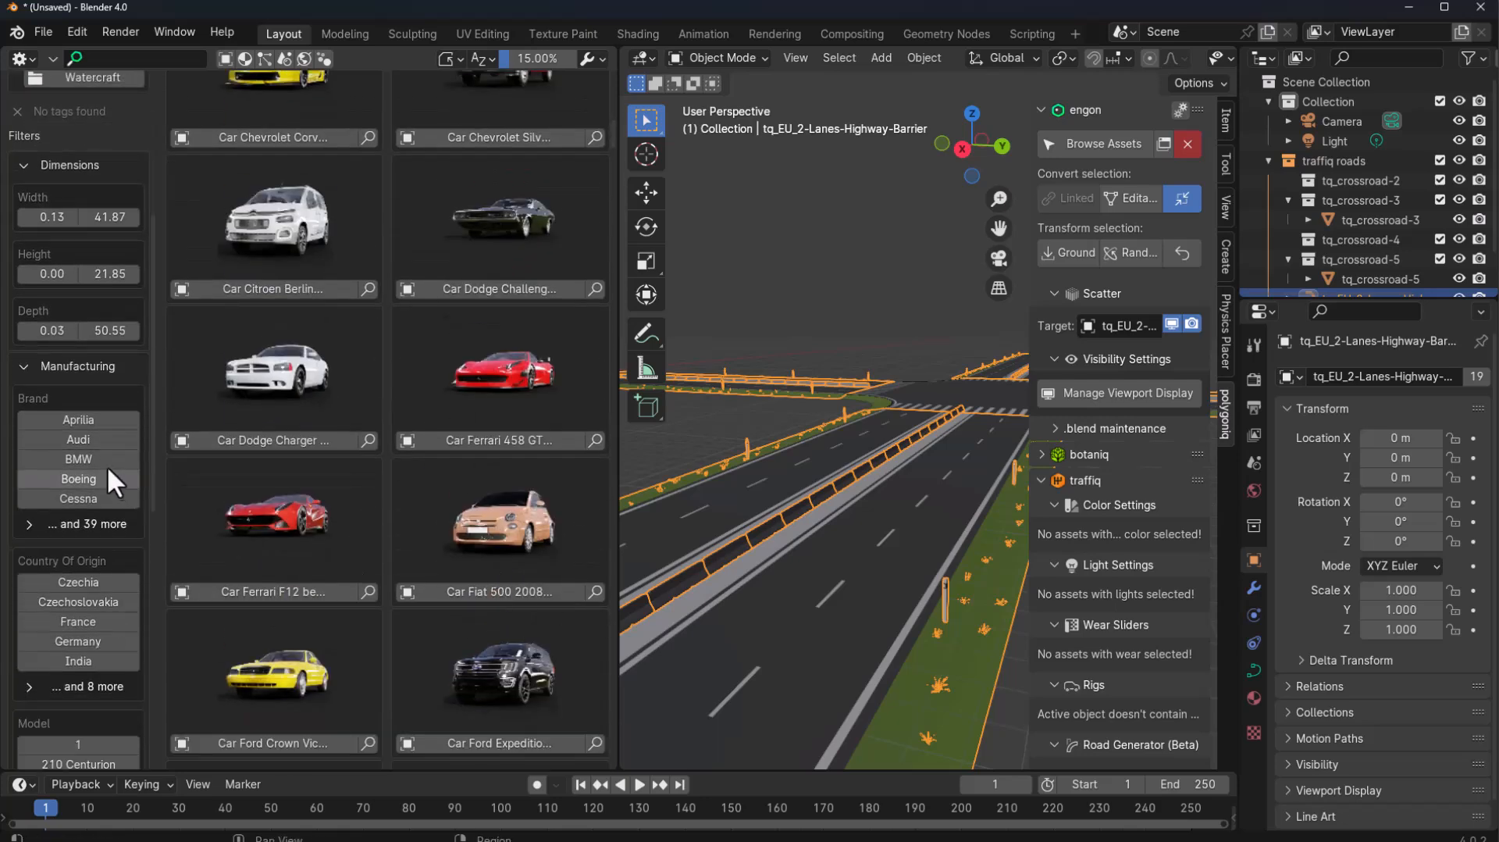
{"action": "left_click", "coordinate": [96, 441]}
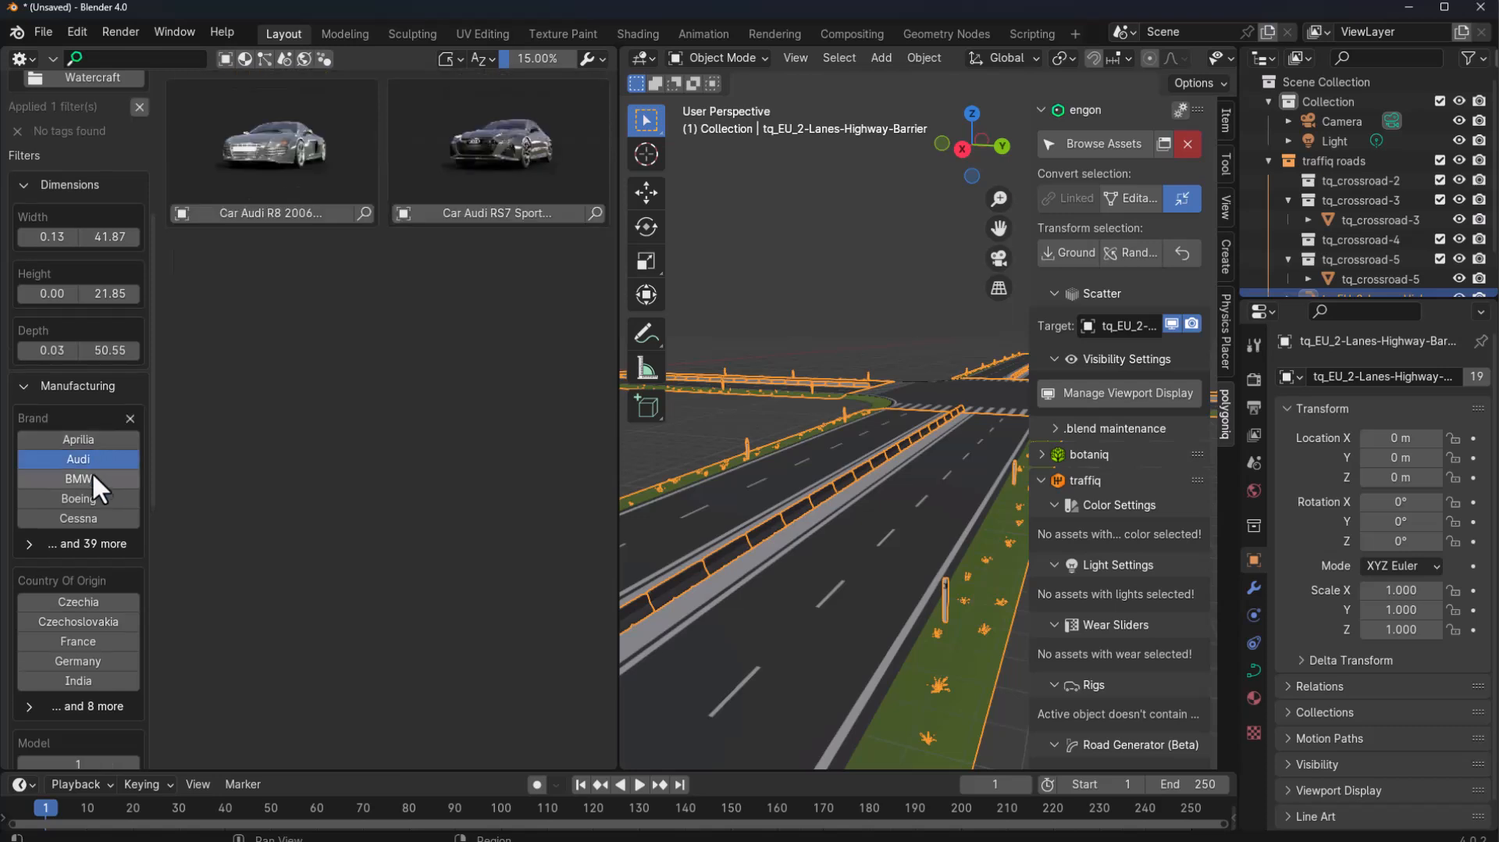
{"action": "left_click", "coordinate": [130, 418]}
{"action": "scroll", "coordinate": [69, 392], "scroll_direction": "down", "scroll_amount": 5}
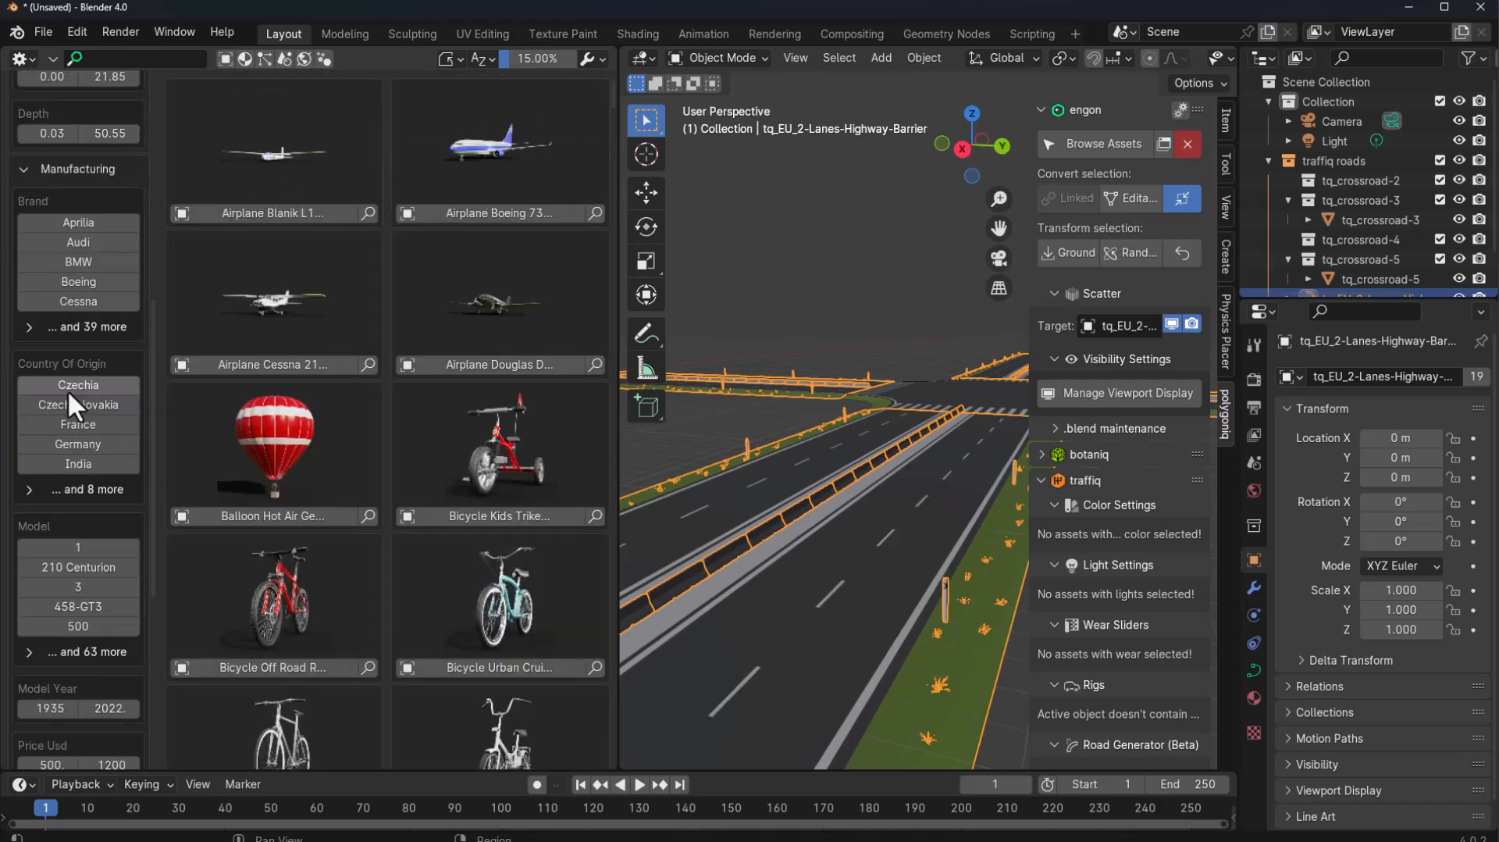
{"action": "left_click", "coordinate": [68, 394]}
{"action": "scroll", "coordinate": [109, 523], "scroll_direction": "down", "scroll_amount": 7}
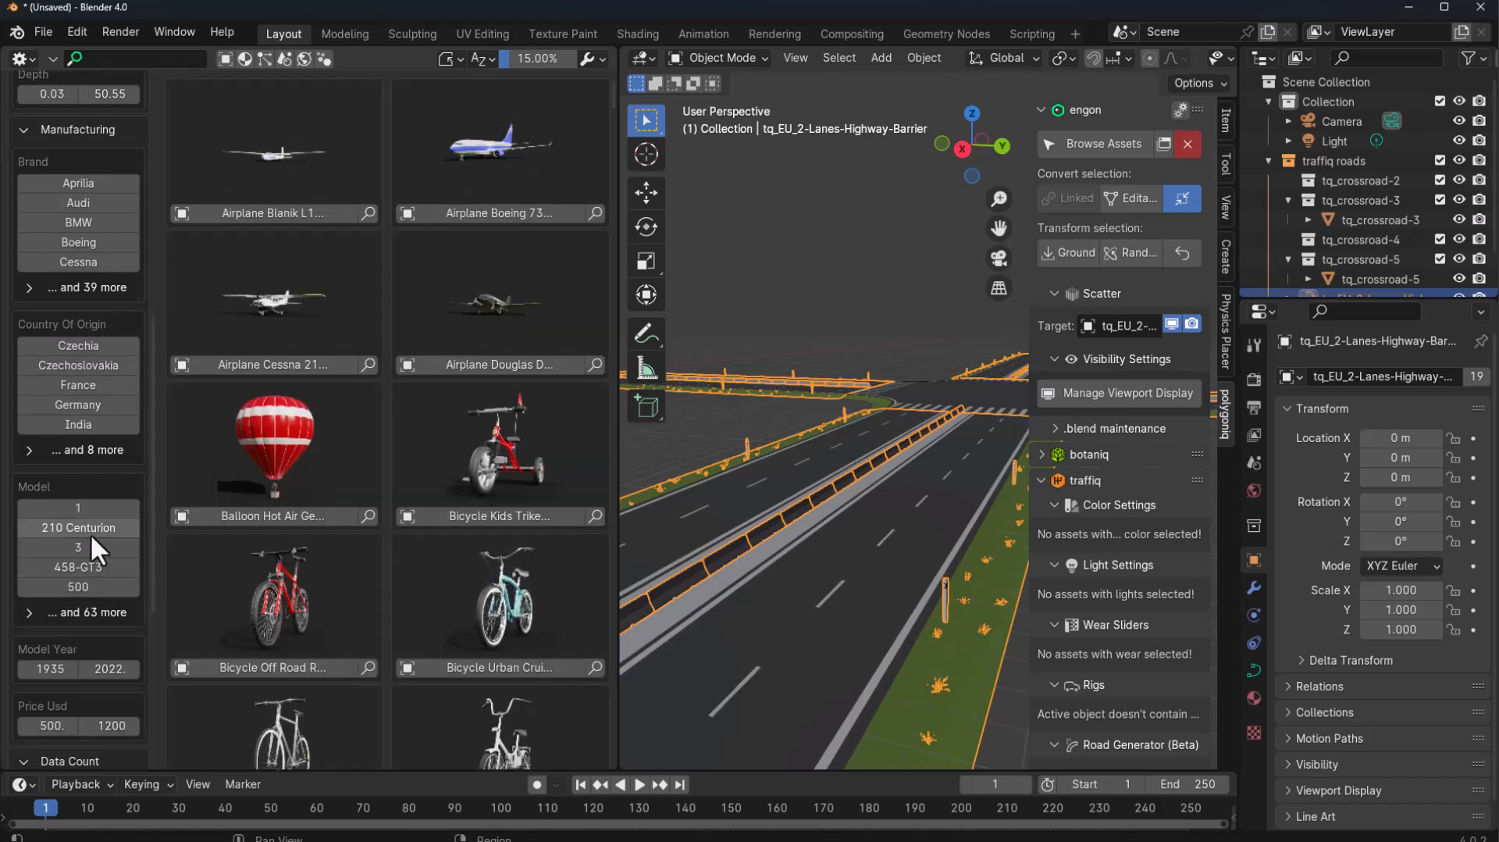
{"action": "scroll", "coordinate": [78, 527], "scroll_direction": "up", "scroll_amount": 15}
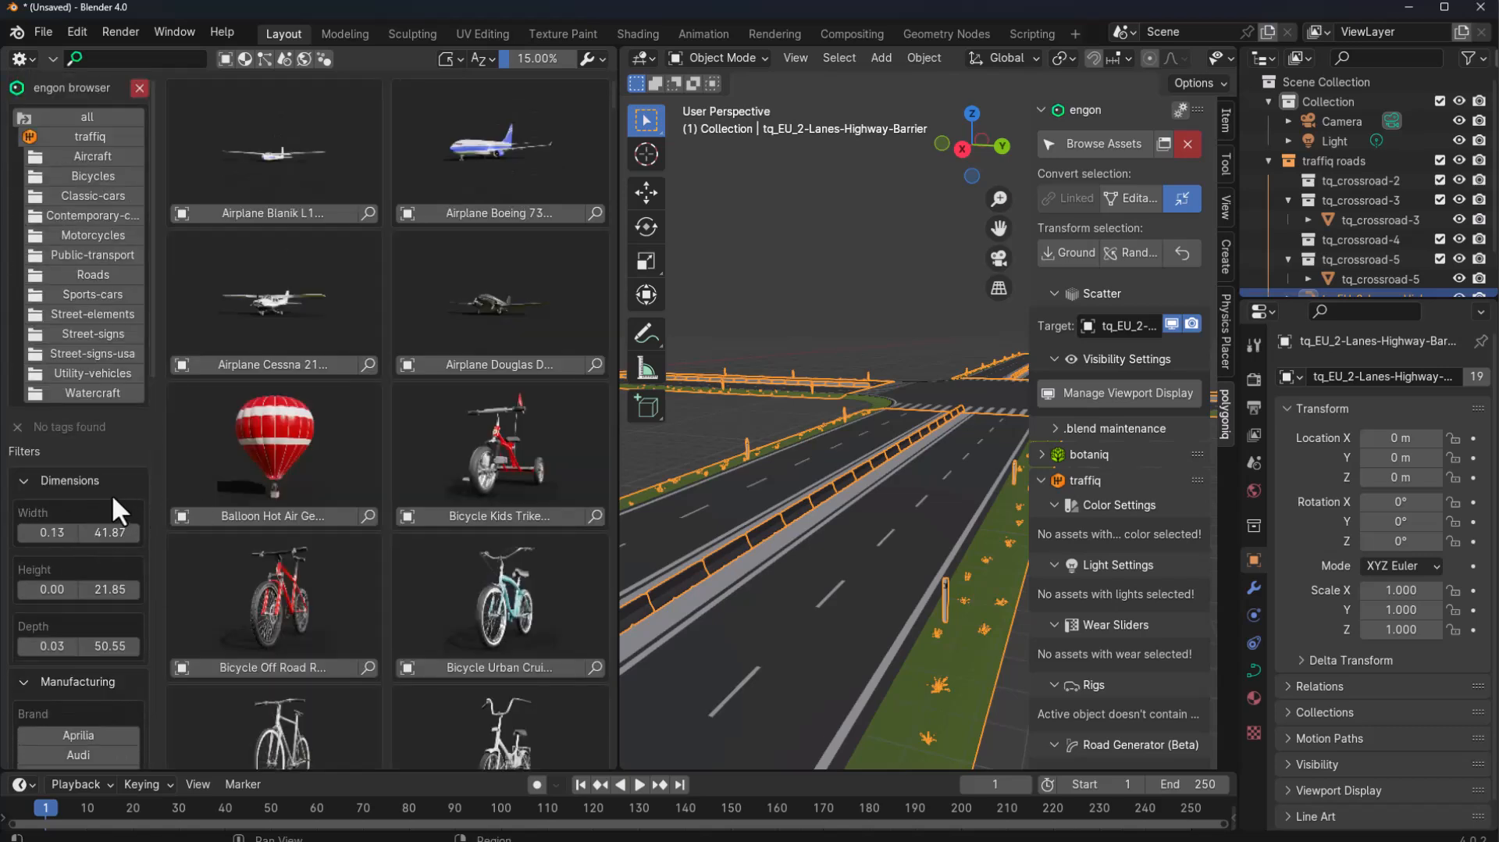
Spawn the Car Nissan GT R model from the asset browser and frame it in the viewport.
{"action": "scroll", "coordinate": [353, 531], "scroll_direction": "down", "scroll_amount": 15}
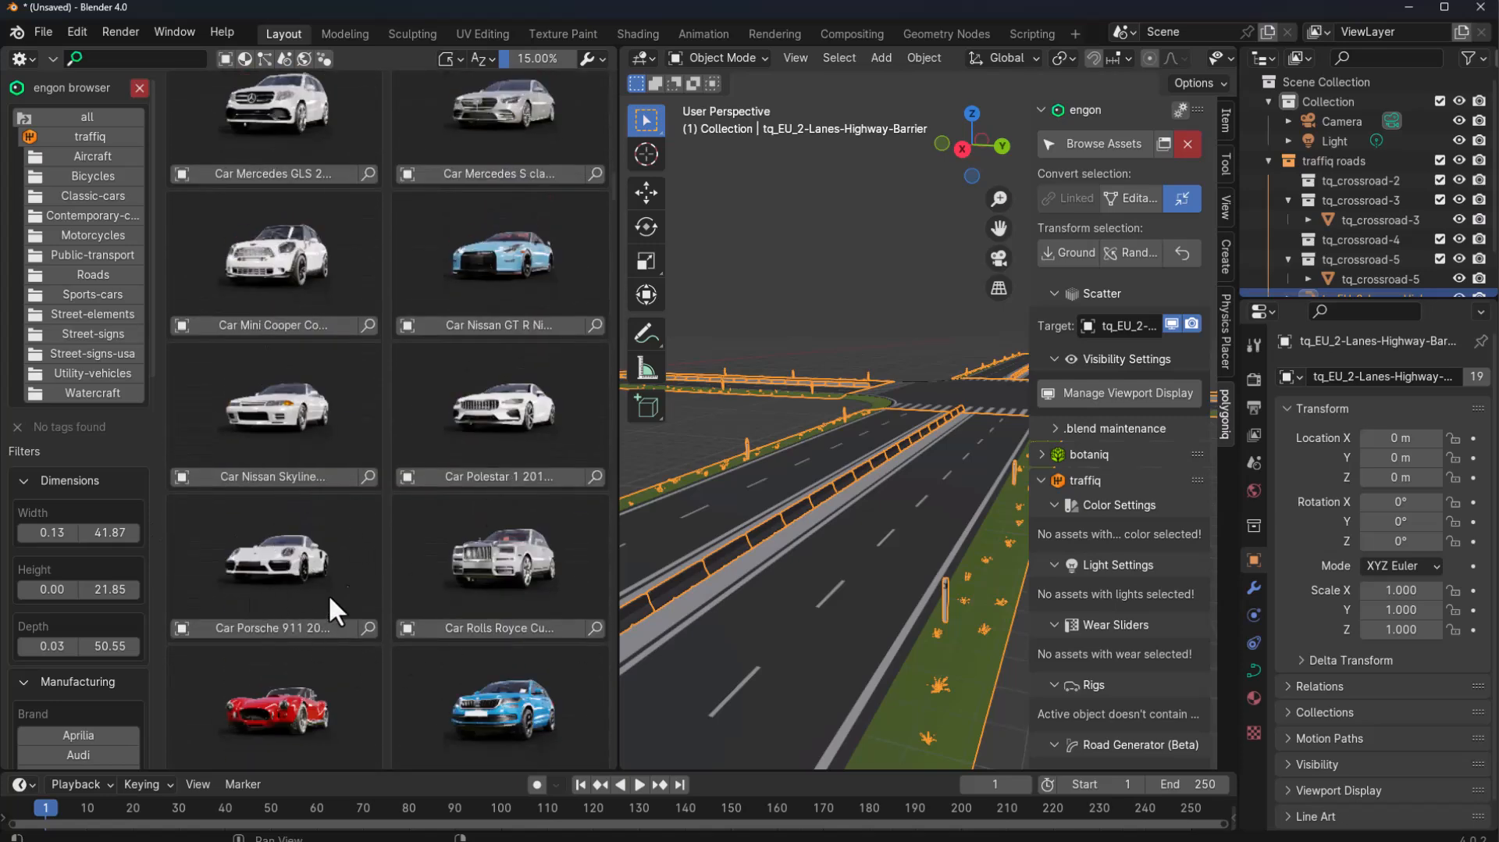
{"action": "scroll", "coordinate": [307, 609], "scroll_direction": "down", "scroll_amount": 1}
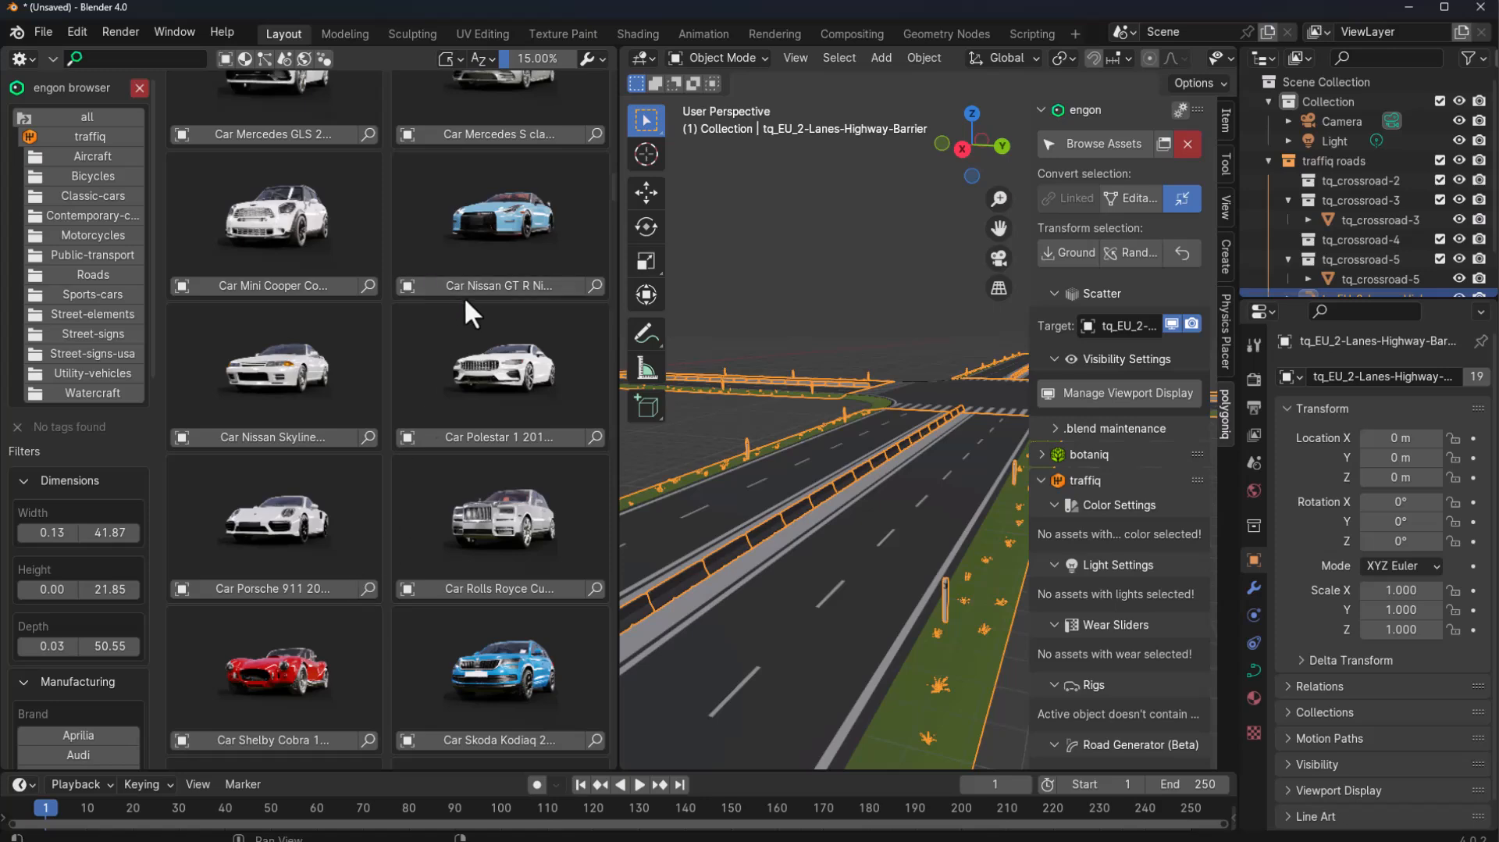
{"action": "left_click", "coordinate": [485, 284]}
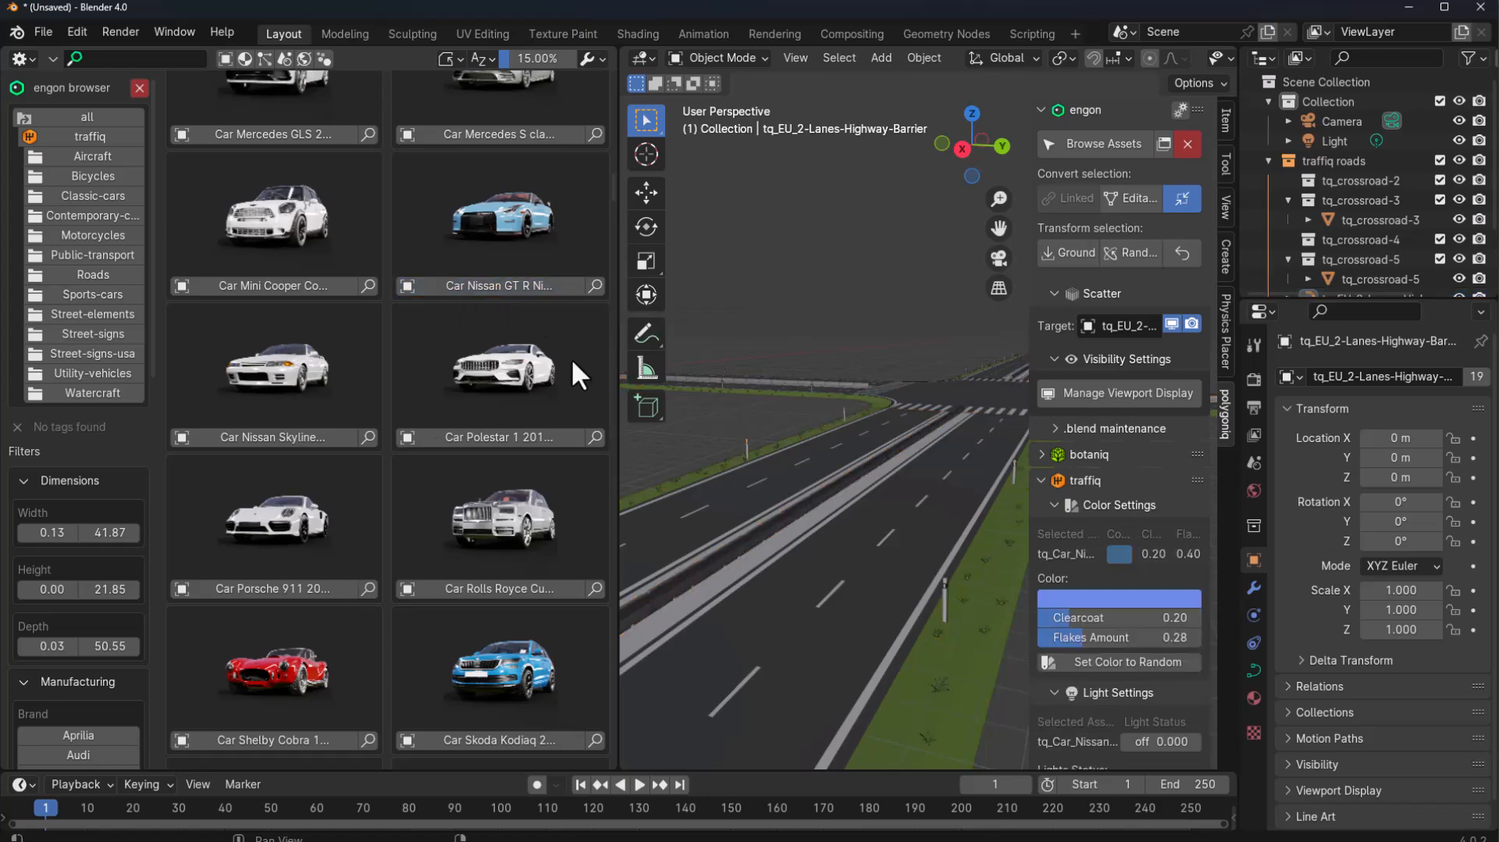
{"action": "middle_click_drag", "start_coordinate": [916, 462], "coordinate": [678, 499]}
{"action": "scroll", "coordinate": [678, 499], "scroll_direction": "down", "scroll_amount": 4}
{"action": "middle_click_drag", "start_coordinate": [831, 438], "coordinate": [1204, 630], "text": "shift"}
{"action": "key", "text": "KP_Decimal"}
{"action": "middle_click_drag", "start_coordinate": [781, 500], "coordinate": [750, 527]}
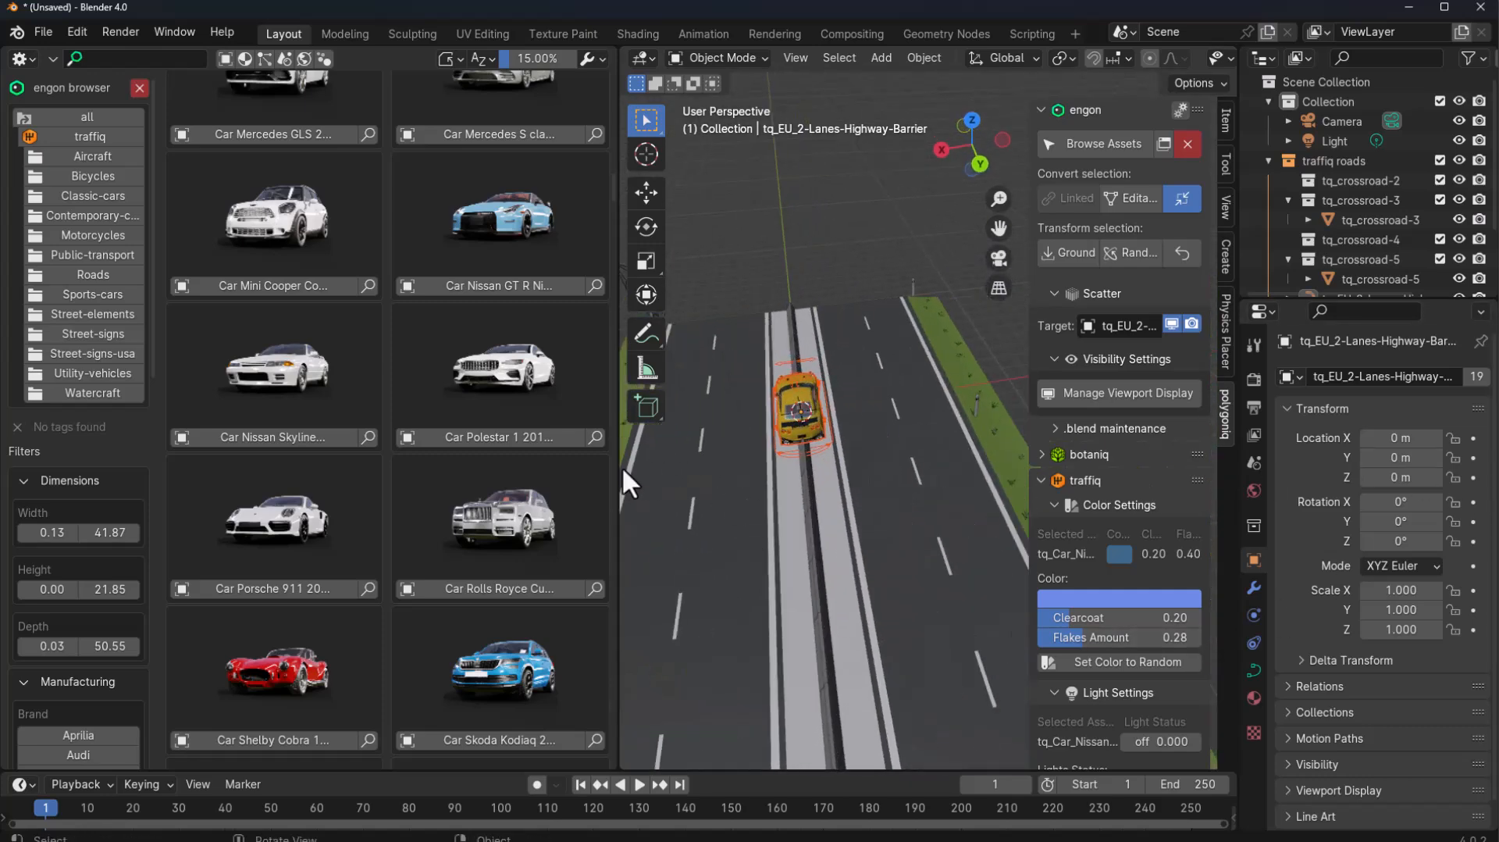
Narrow the asset browser area and place the Nissan in the outer lane at X about -5.5 m, rotated 180° about Z.
{"action": "left_click_drag", "start_coordinate": [616, 467], "coordinate": [441, 328]}
{"action": "left_click", "coordinate": [467, 192]}
{"action": "left_click_drag", "start_coordinate": [637, 443], "coordinate": [753, 401]}
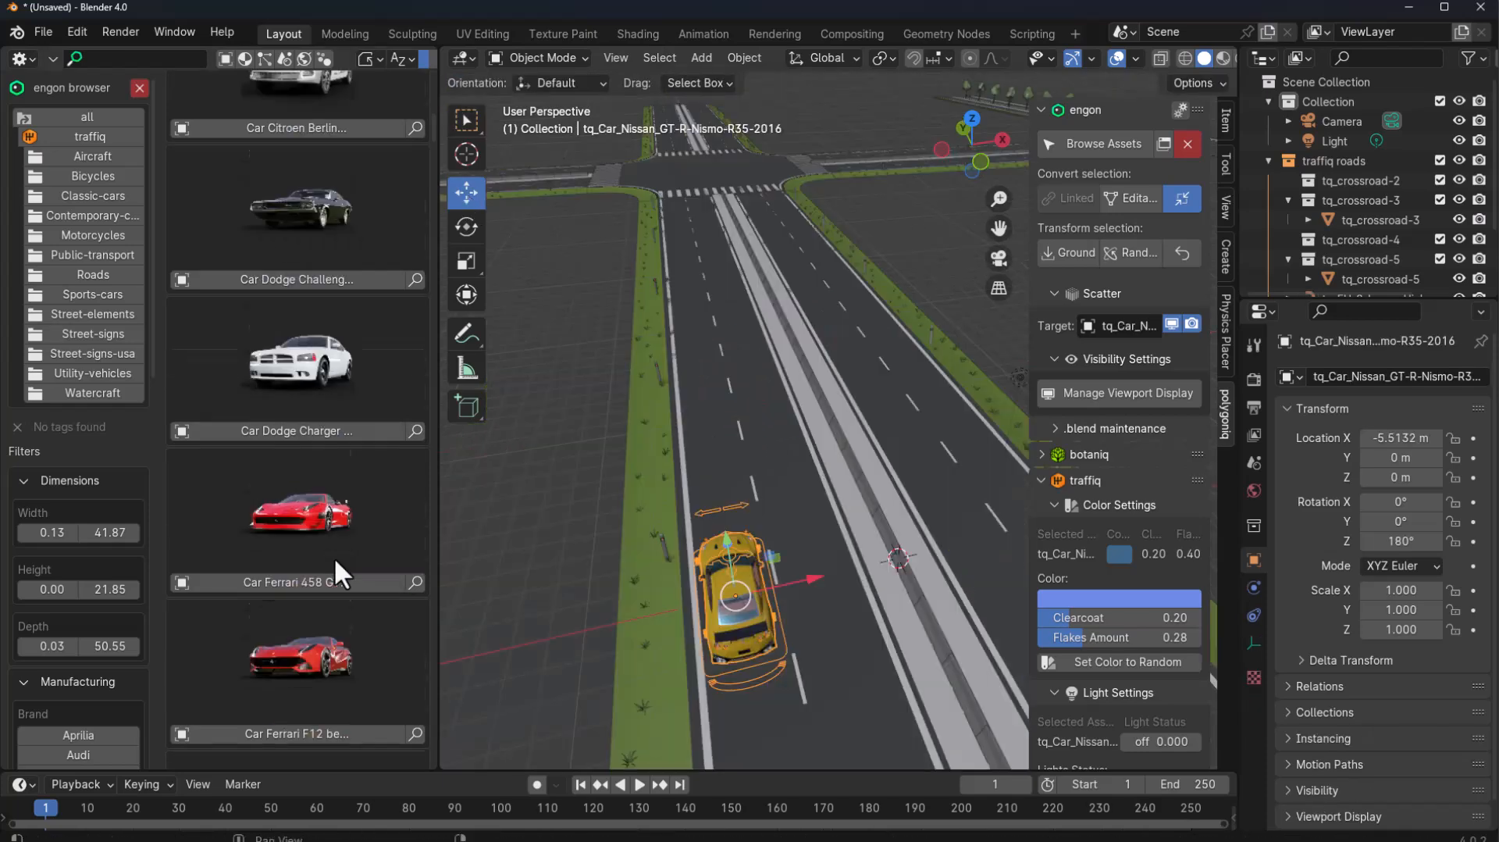
Spawn the Ford Expedition Platinum 2017 and place it on the road at X about -2.4 m and Y about 7.8 m.
{"action": "scroll", "coordinate": [334, 556], "scroll_direction": "down", "scroll_amount": 2}
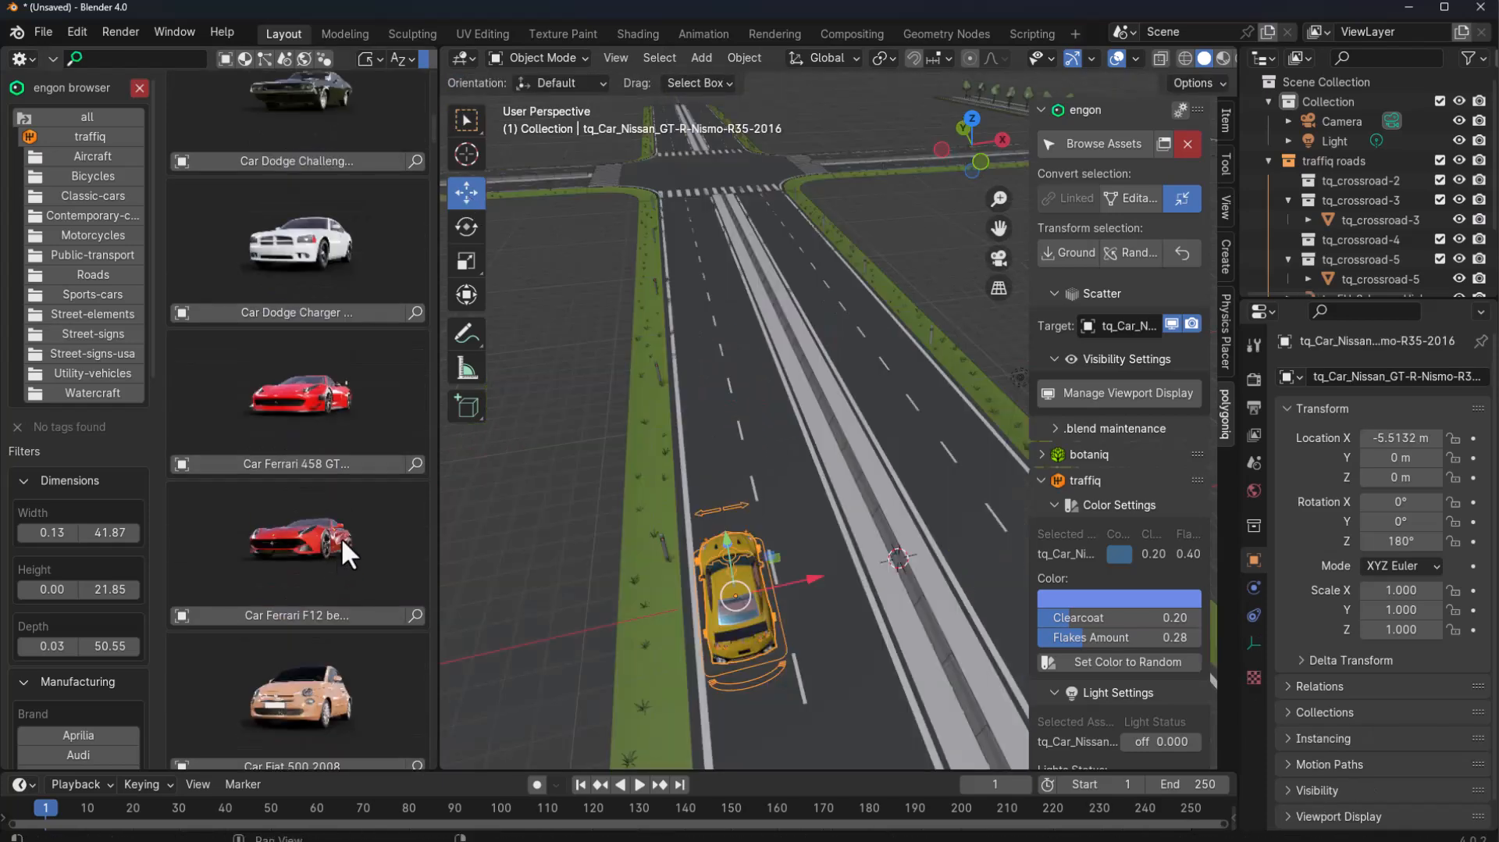
{"action": "scroll", "coordinate": [328, 500], "scroll_direction": "down", "scroll_amount": 5}
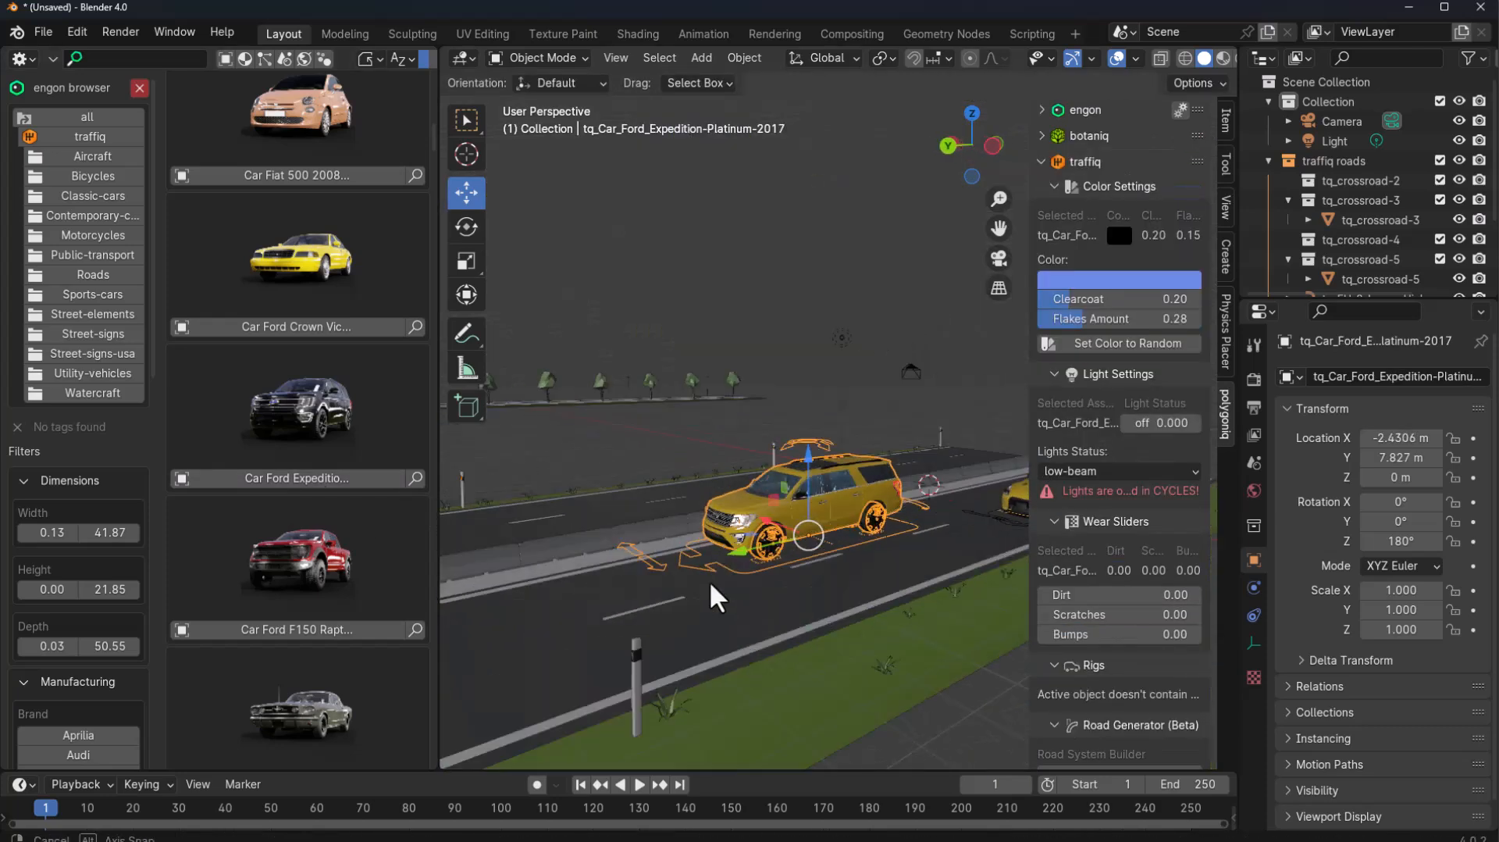
{"action": "middle_click_drag", "start_coordinate": [710, 584], "coordinate": [830, 552]}
{"action": "scroll", "coordinate": [1082, 378], "scroll_direction": "down", "scroll_amount": 3}
{"action": "scroll", "coordinate": [1085, 375], "scroll_direction": "up", "scroll_amount": 10}
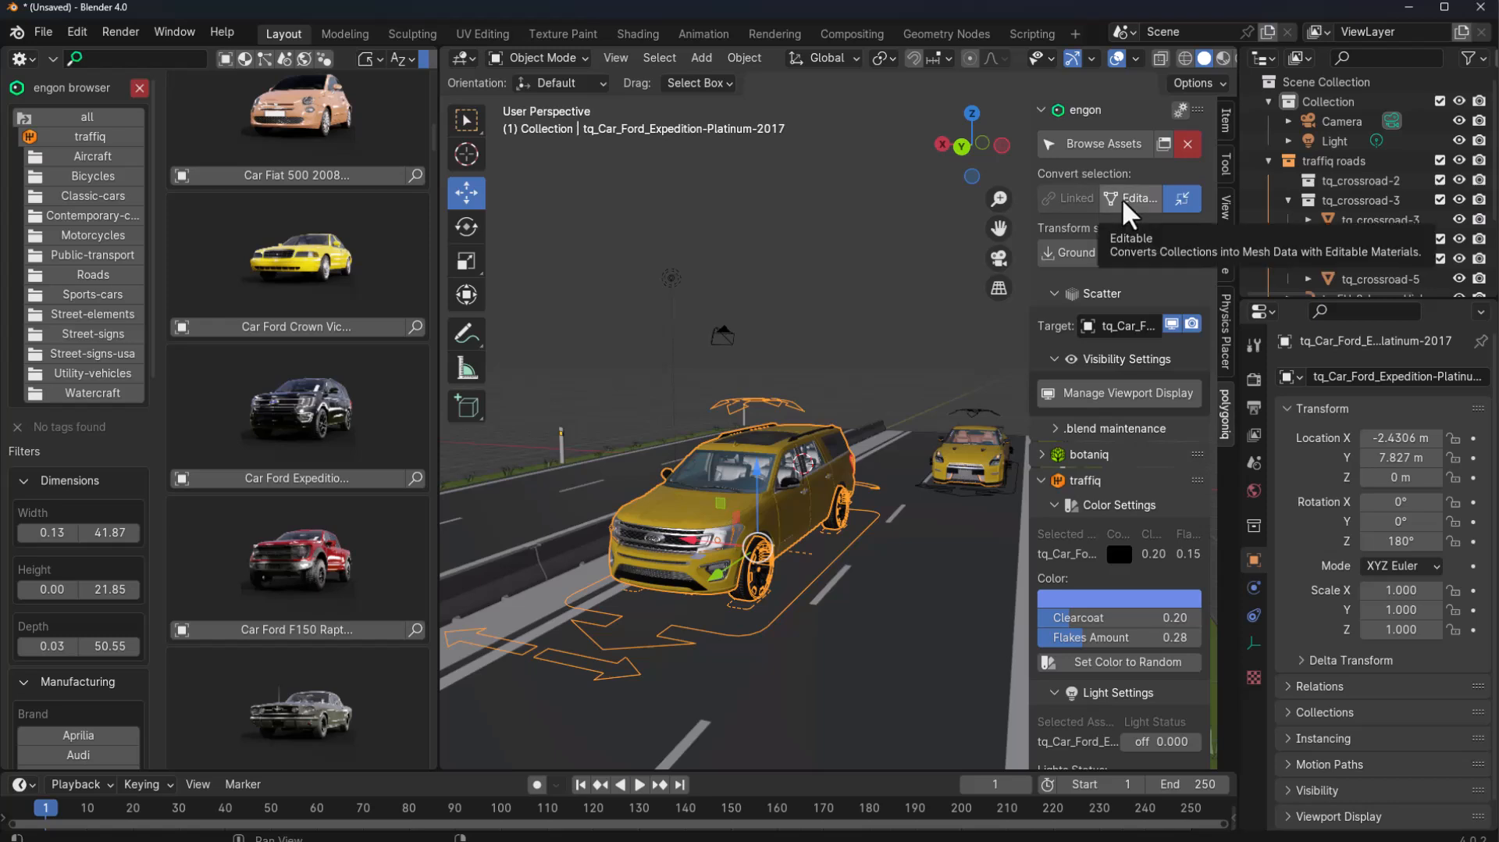
Select the Ford Expedition and convert it to an editable asset.
{"action": "left_click", "coordinate": [776, 427]}
{"action": "middle_click_drag", "start_coordinate": [853, 474], "coordinate": [737, 419]}
{"action": "left_click", "coordinate": [737, 420]}
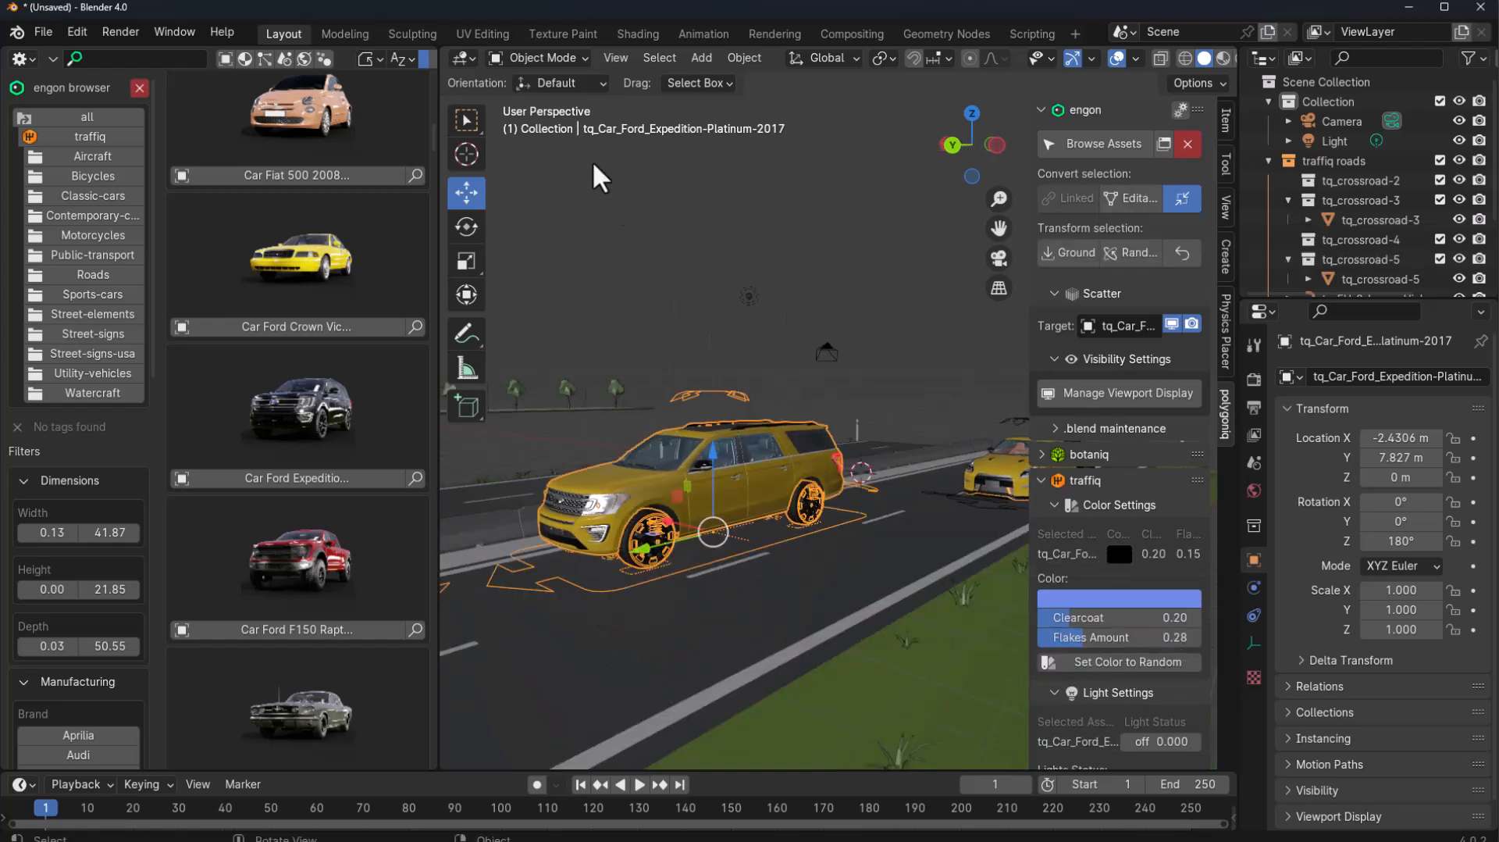
{"action": "left_click", "coordinate": [539, 58]}
{"action": "left_click", "coordinate": [881, 348]}
{"action": "left_click", "coordinate": [729, 452]}
{"action": "left_click", "coordinate": [1130, 198]}
Switch the Ford Expedition's rig to Pose Mode and start moving its Suspension bone.
{"action": "middle_click_drag", "start_coordinate": [719, 429], "coordinate": [738, 570]}
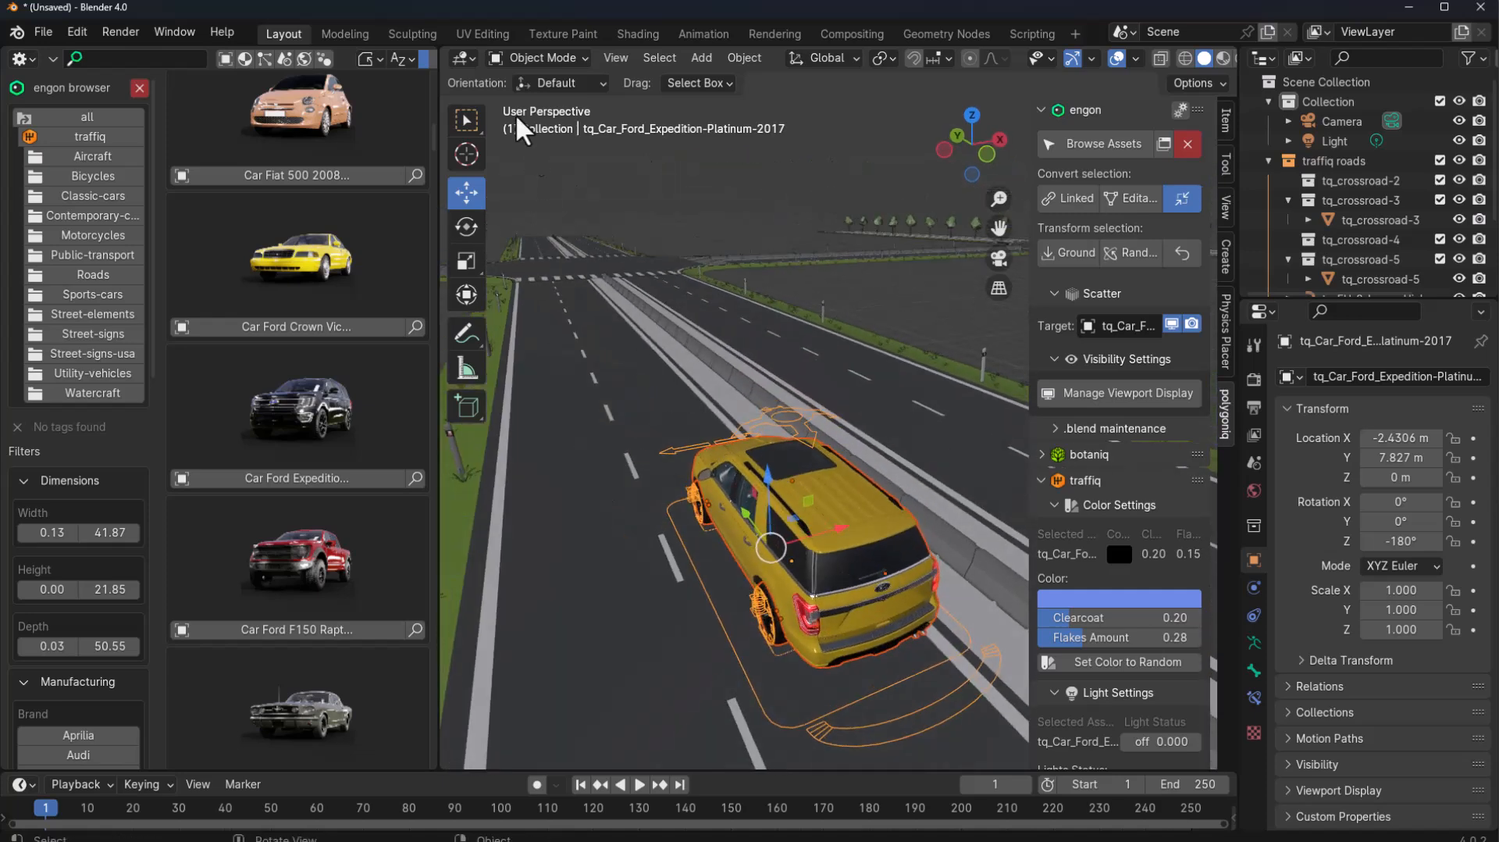
{"action": "left_click", "coordinate": [519, 62]}
{"action": "left_click", "coordinate": [545, 124]}
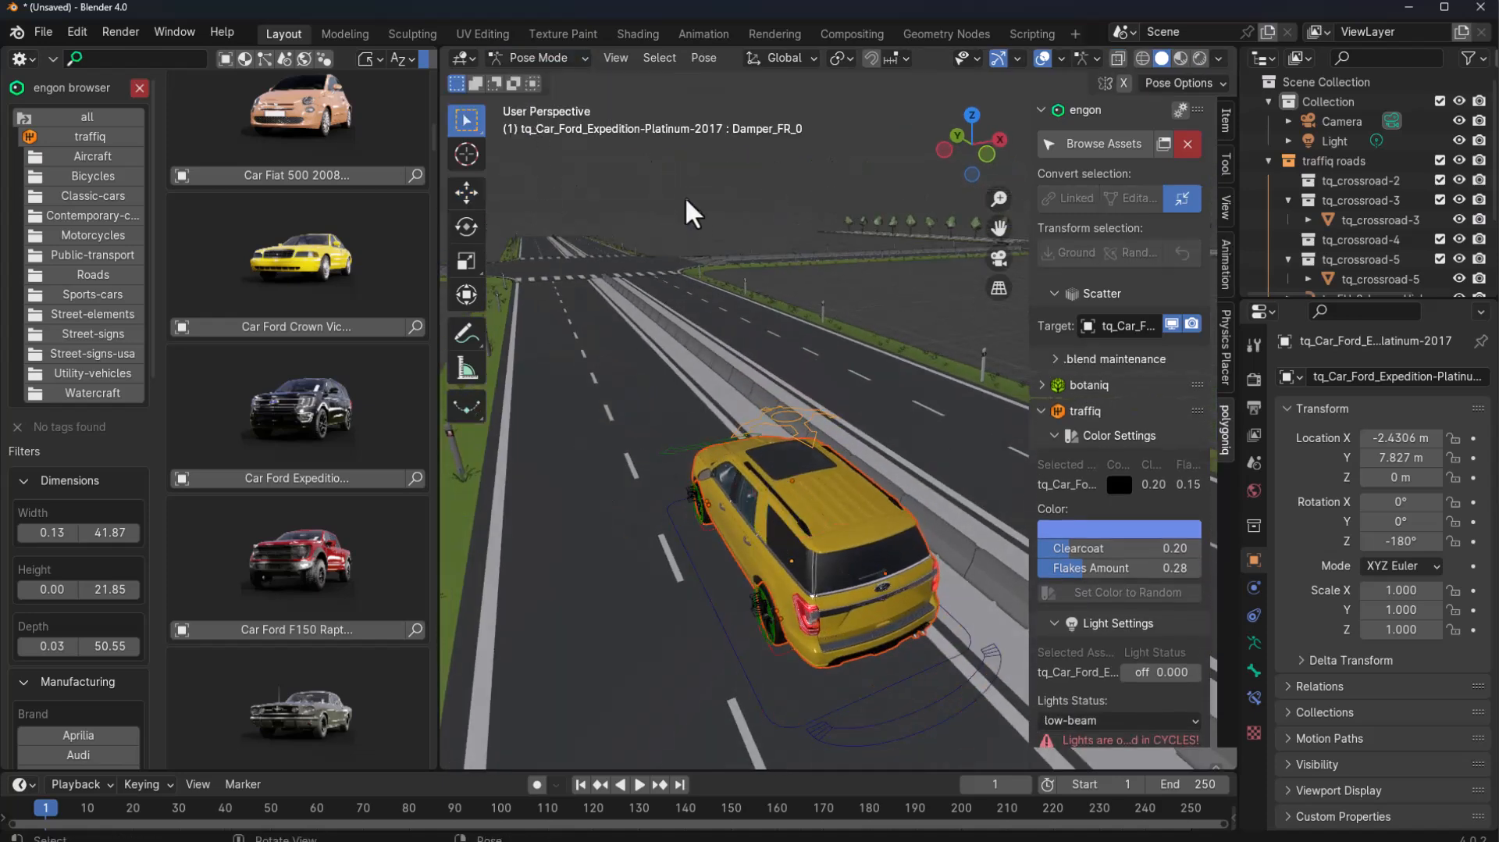
{"action": "middle_click_drag", "start_coordinate": [686, 208], "coordinate": [836, 417]}
{"action": "left_click", "coordinate": [726, 469]}
{"action": "middle_click_drag", "start_coordinate": [726, 469], "coordinate": [806, 521]}
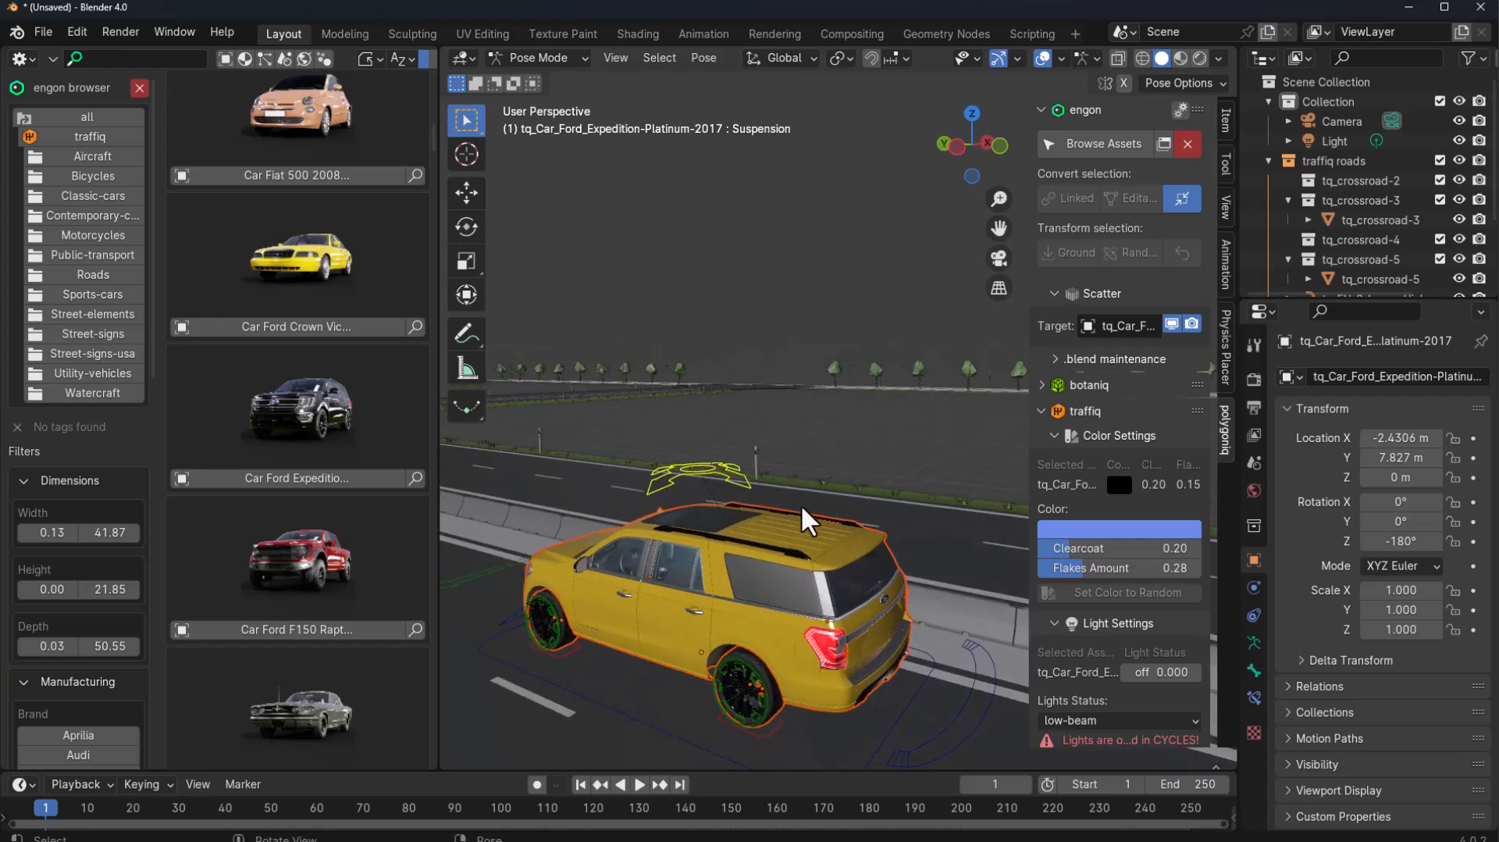
{"action": "key", "text": "g"}
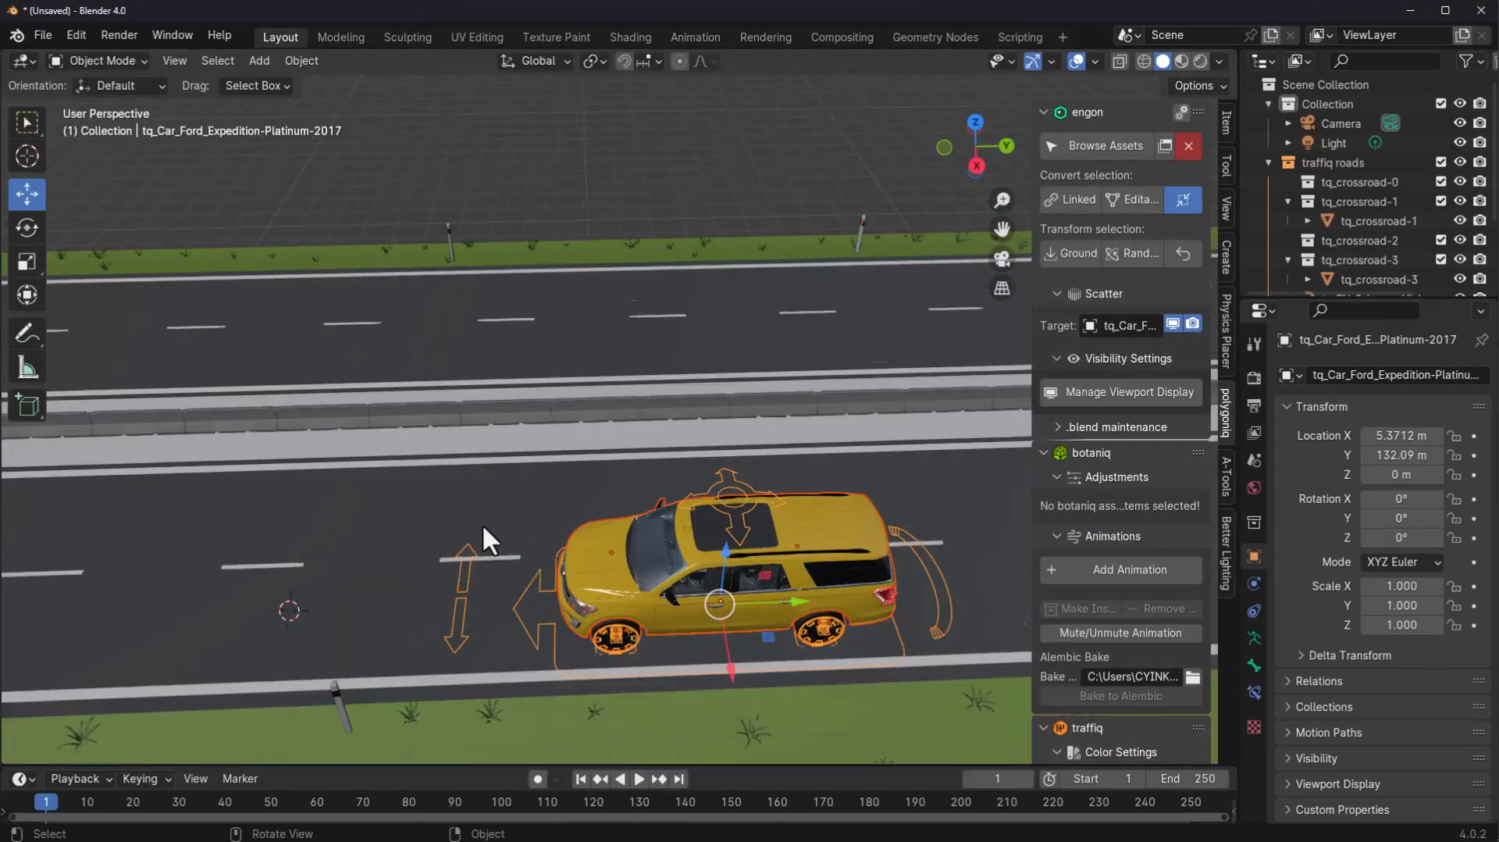
Add a NURBS path at the 3D cursor in front of the Ford Expedition with a Z rotation of 90°.
{"action": "middle_click_drag", "start_coordinate": [485, 536], "coordinate": [519, 535]}
{"action": "key", "text": "shift+a"}
{"action": "mouse_move", "coordinate": [465, 484]}
{"action": "left_click", "coordinate": [613, 569]}
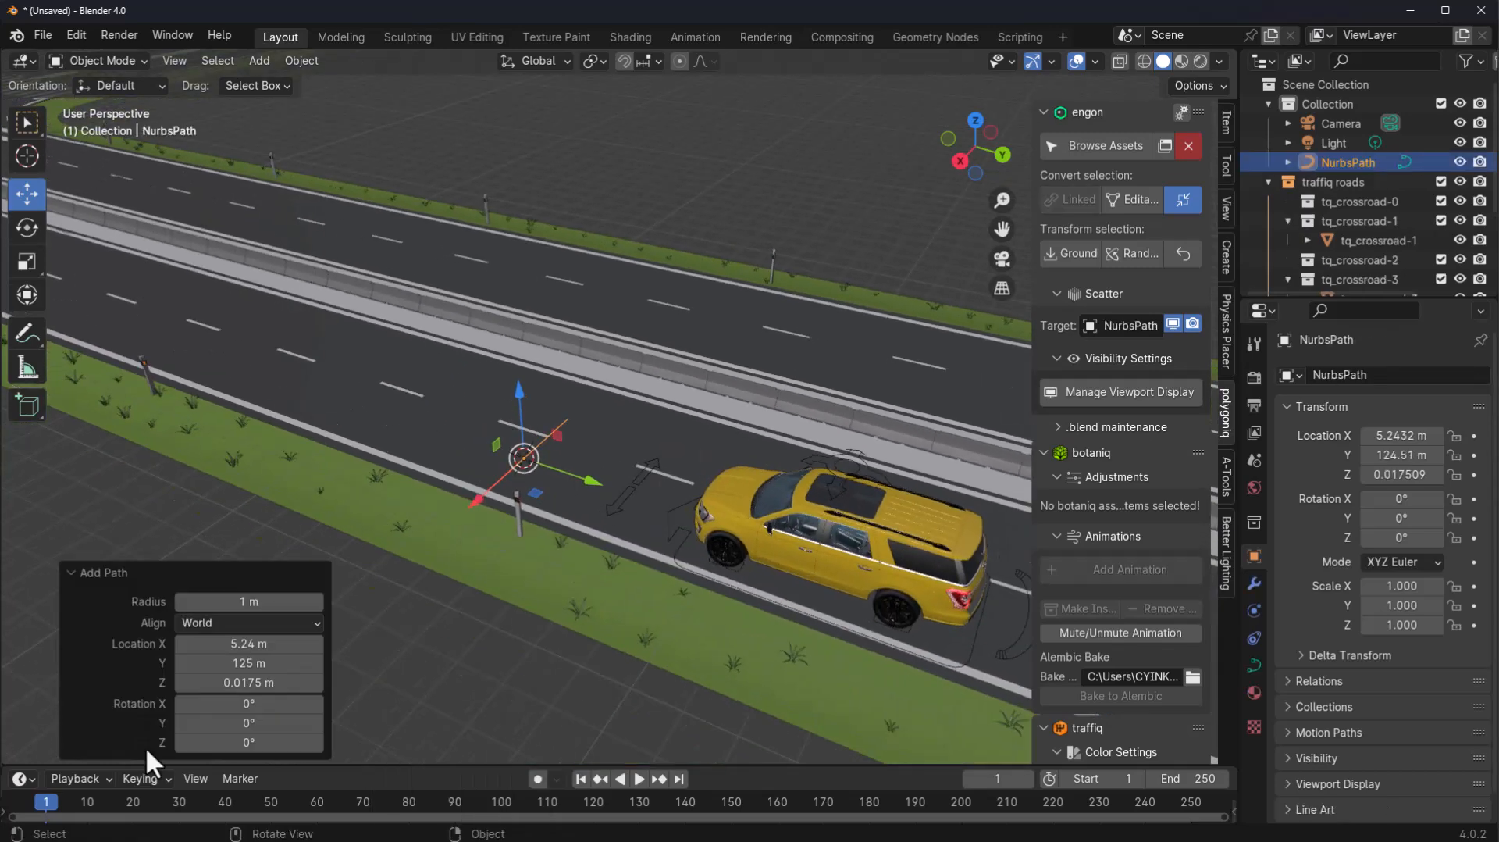
{"action": "left_click", "coordinate": [248, 743]}
{"action": "type", "text": "90"}
{"action": "key", "text": "Return"}
Enlarge the path's radius and move it along Y to about 115.8 m so that it runs along the lane from the car.
{"action": "left_click_drag", "start_coordinate": [250, 602], "coordinate": [687, 634]}
{"action": "left_click_drag", "start_coordinate": [593, 482], "coordinate": [163, 346]}
{"action": "left_click_drag", "start_coordinate": [163, 346], "coordinate": [386, 403]}
{"action": "scroll", "coordinate": [159, 343], "scroll_direction": "down", "scroll_amount": 1}
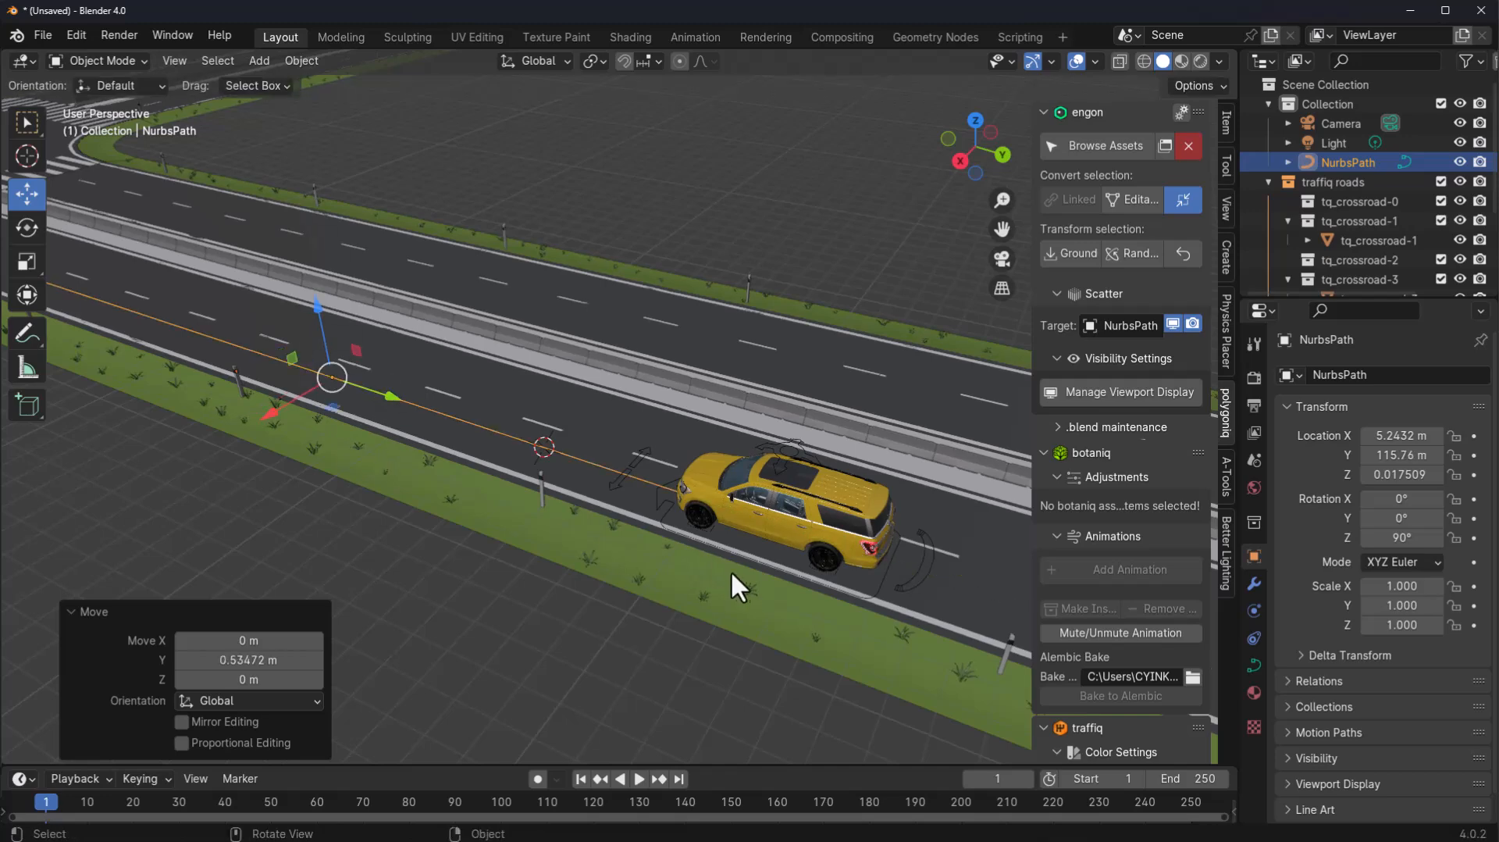
Assign NurbsPath as the path for the Ford Expedition's rig and make the car follow it.
{"action": "left_click", "coordinate": [807, 461]}
{"action": "scroll", "coordinate": [1099, 606], "scroll_direction": "down", "scroll_amount": 15}
{"action": "left_click", "coordinate": [1192, 344]}
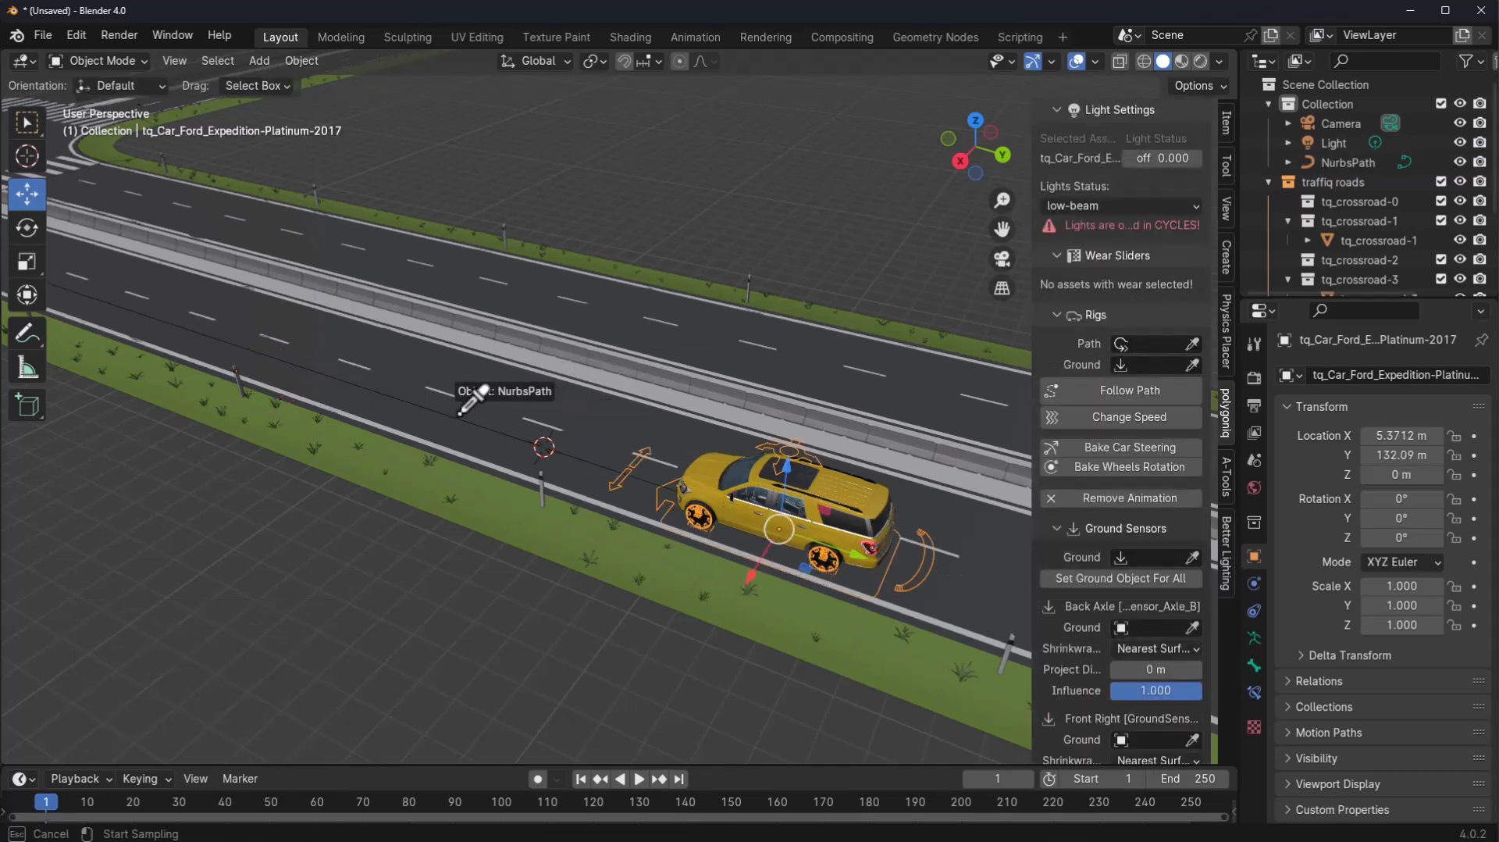
{"action": "left_click", "coordinate": [459, 415]}
{"action": "left_click", "coordinate": [1130, 391]}
Bake the Ford Expedition's car steering and wheel rotation for frames 1 to 250 with a keyframe tolerance of 0.01.
{"action": "left_click", "coordinate": [1117, 511]}
{"action": "left_click", "coordinate": [1100, 653]}
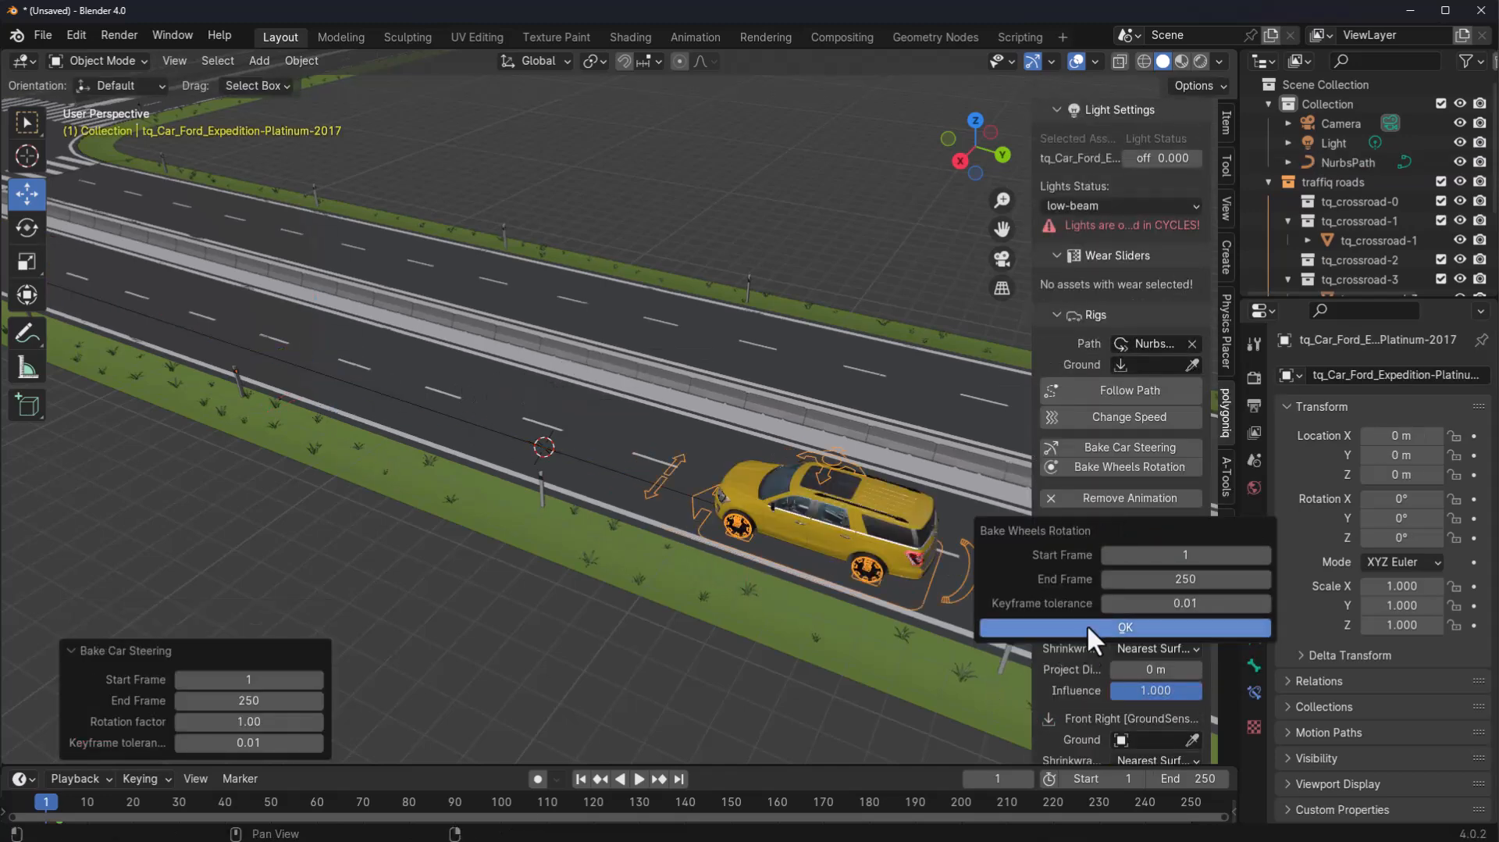
{"action": "left_click", "coordinate": [1085, 635]}
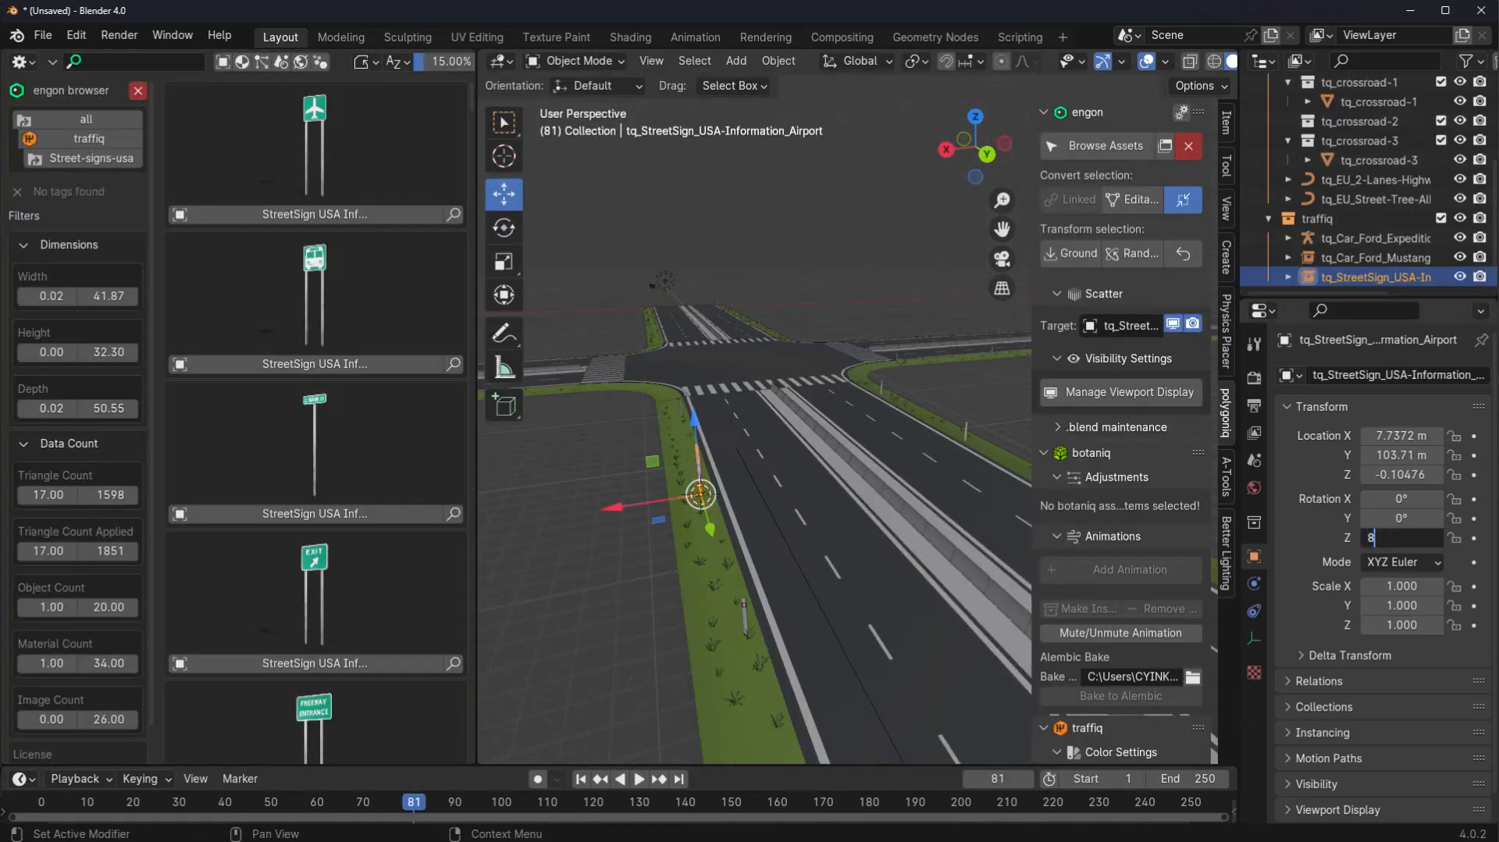
Browse all traffiq assets and add the generic hot air balloon at a 3D cursor placed on the road.
{"action": "middle_click_drag", "start_coordinate": [676, 506], "coordinate": [677, 437]}
{"action": "left_click", "coordinate": [89, 139]}
{"action": "scroll", "coordinate": [315, 424], "scroll_direction": "down", "scroll_amount": 5}
{"action": "scroll", "coordinate": [315, 424], "scroll_direction": "up", "scroll_amount": 3}
{"action": "right_click", "coordinate": [813, 586], "text": "shift"}
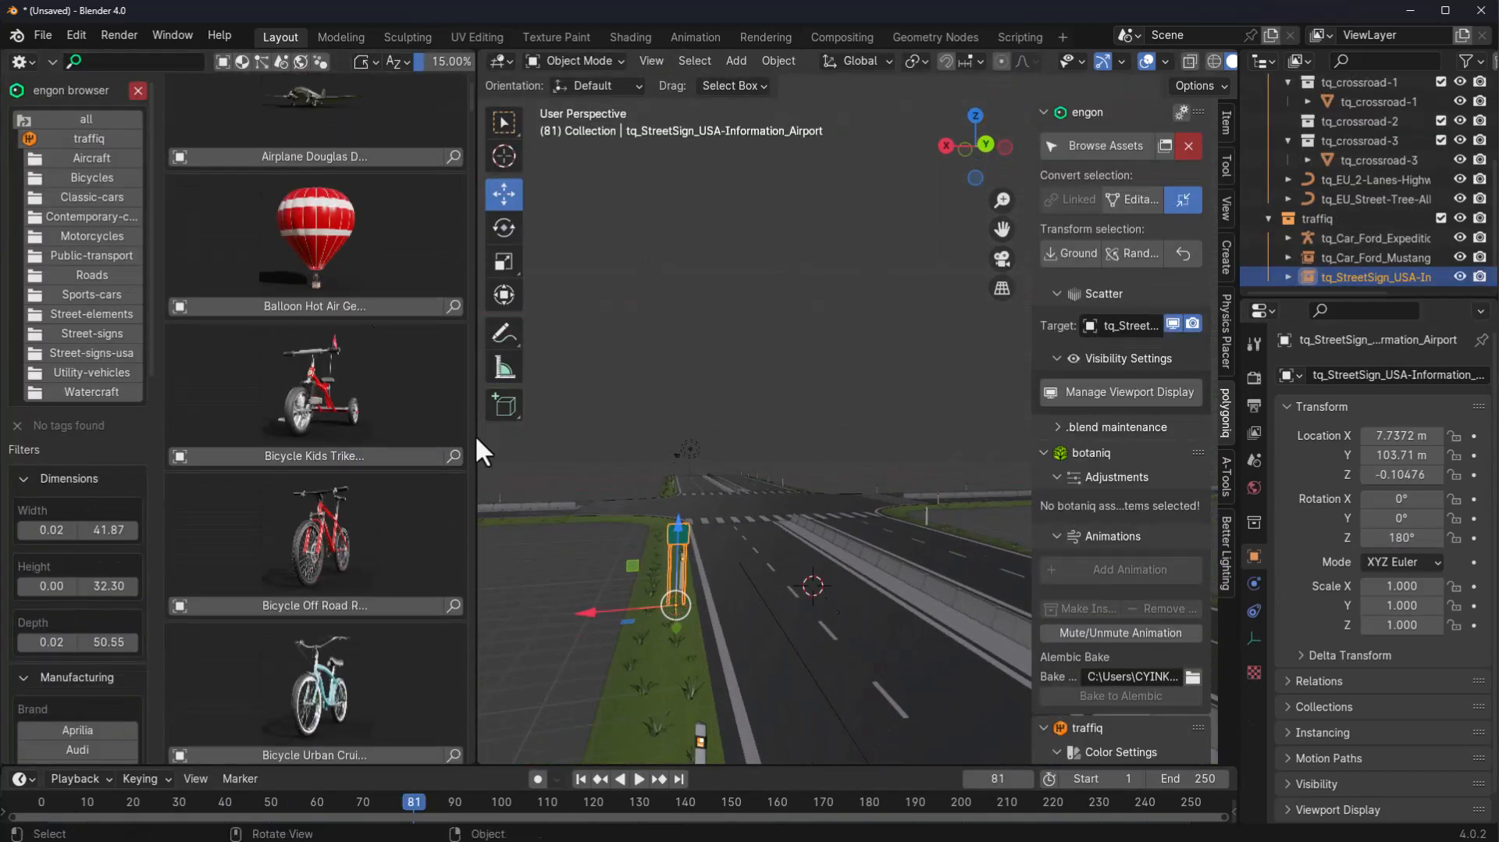
{"action": "left_click", "coordinate": [315, 306]}
Move the hot air balloon high above the ground and sideways away from the road.
{"action": "left_click_drag", "start_coordinate": [814, 511], "coordinate": [813, 390]}
{"action": "middle_click_drag", "start_coordinate": [781, 468], "coordinate": [769, 409]}
{"action": "left_click_drag", "start_coordinate": [767, 381], "coordinate": [500, 374]}
{"action": "middle_click_drag", "start_coordinate": [702, 406], "coordinate": [869, 437]}
{"action": "left_click_drag", "start_coordinate": [860, 301], "coordinate": [860, 203]}
Move a control bone of the Ford Expedition's rig in Pose Mode and return to Object Mode.
{"action": "scroll", "coordinate": [793, 491], "scroll_direction": "up", "scroll_amount": 5}
{"action": "middle_click_drag", "start_coordinate": [793, 491], "coordinate": [882, 468]}
{"action": "left_click", "coordinate": [789, 295]}
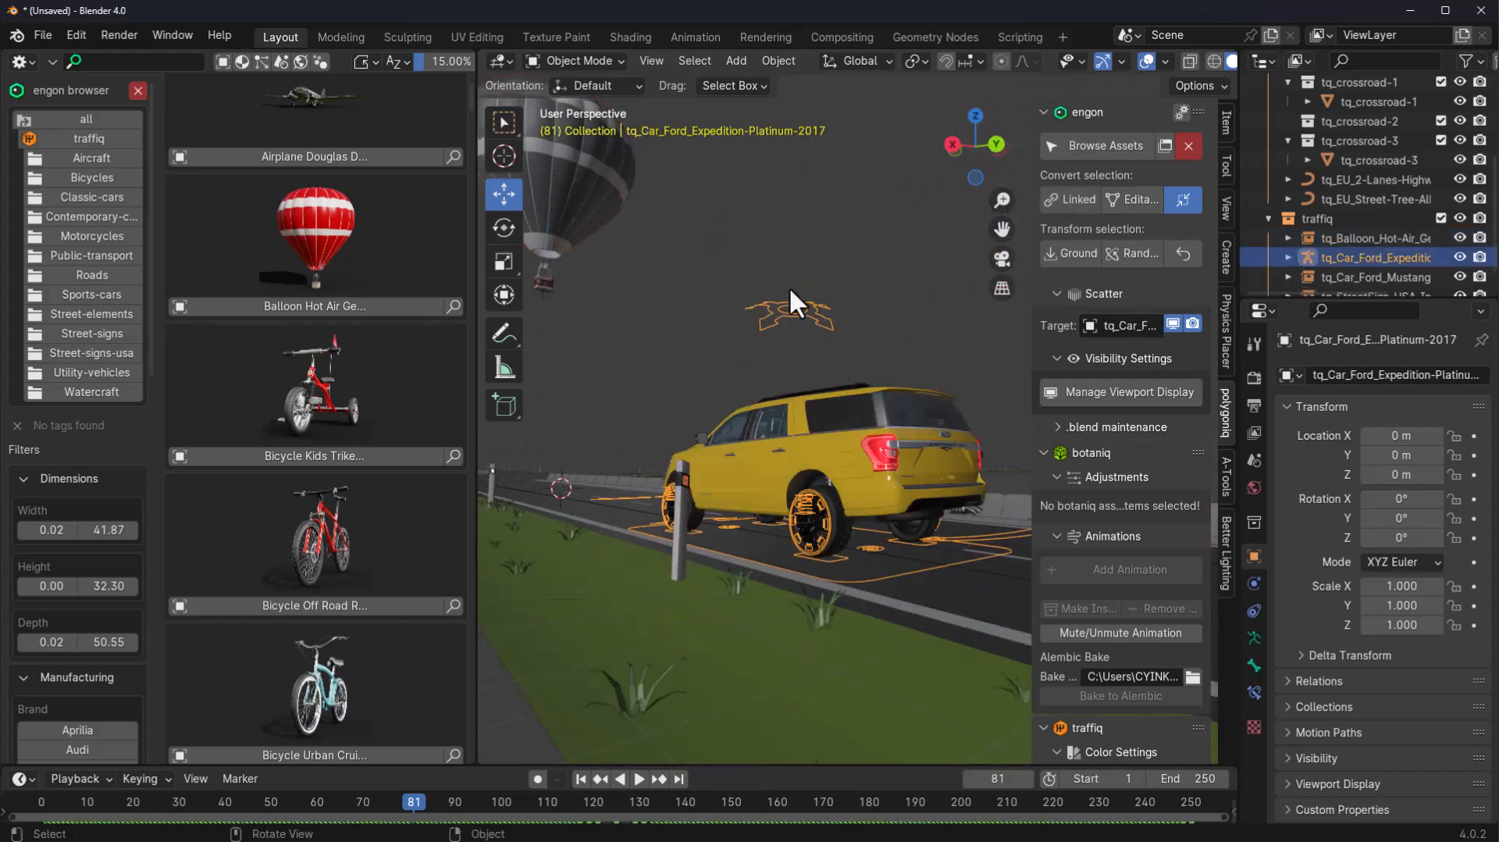
{"action": "key", "text": "ctrl+Tab"}
{"action": "middle_click_drag", "start_coordinate": [788, 285], "coordinate": [677, 167]}
{"action": "left_click", "coordinate": [882, 323]}
{"action": "key", "text": "g"}
{"action": "left_click", "coordinate": [921, 355]}
{"action": "middle_click_drag", "start_coordinate": [882, 406], "coordinate": [812, 461]}
{"action": "left_click", "coordinate": [577, 61]}
{"action": "left_click", "coordinate": [600, 83]}
Narrow the asset browser, duplicate the Ford Mustang and move the copy about 42 m along Y.
{"action": "left_click_drag", "start_coordinate": [476, 390], "coordinate": [234, 398]}
{"action": "middle_click_drag", "start_coordinate": [625, 445], "coordinate": [750, 562]}
{"action": "scroll", "coordinate": [749, 562], "scroll_direction": "down", "scroll_amount": 8}
{"action": "left_click", "coordinate": [937, 695]}
{"action": "key", "text": "shift+d"}
{"action": "left_click_drag", "start_coordinate": [985, 748], "coordinate": [953, 719]}
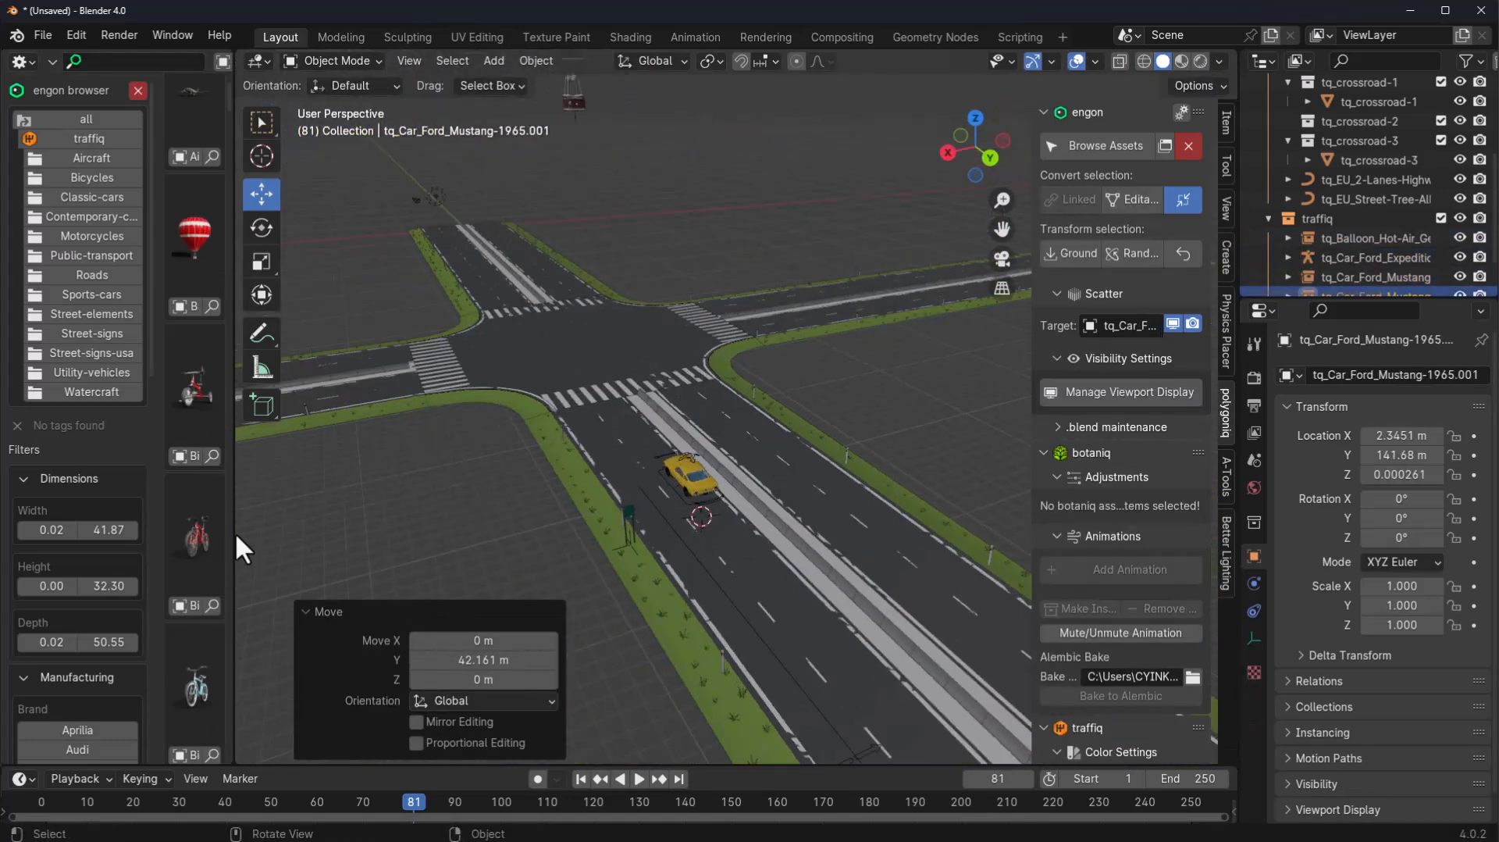
Widen the engon asset browser and browse the traffiq Roads category.
{"action": "left_click_drag", "start_coordinate": [236, 532], "coordinate": [532, 532]}
{"action": "left_click", "coordinate": [106, 277]}
{"action": "left_click", "coordinate": [114, 386]}
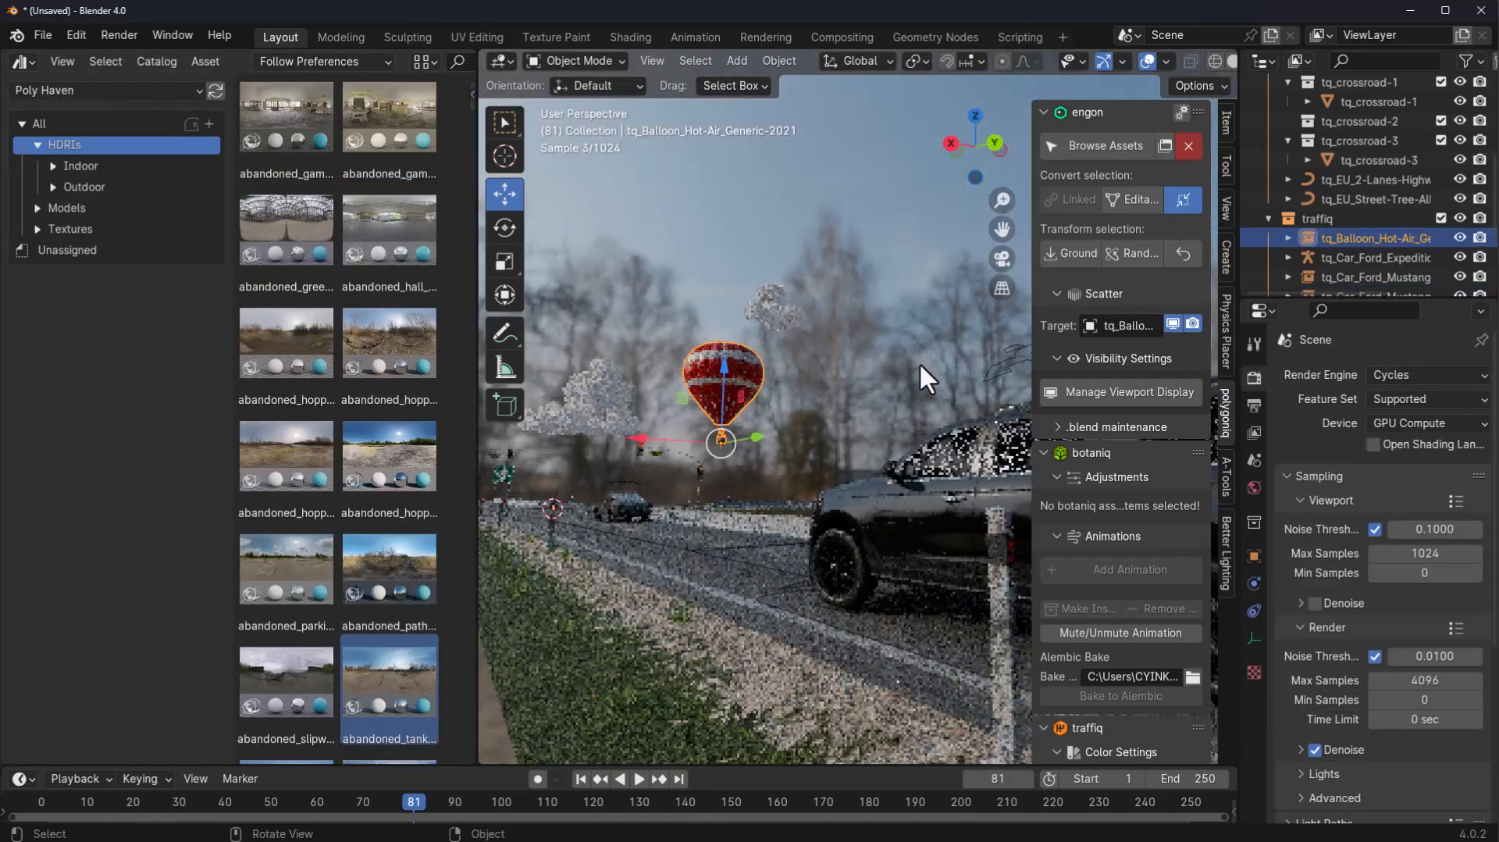
Choose the alps_field HDRI from the Poly Haven library as the scene's environment.
{"action": "scroll", "coordinate": [420, 672], "scroll_direction": "down", "scroll_amount": 8}
{"action": "left_click", "coordinate": [416, 601]}
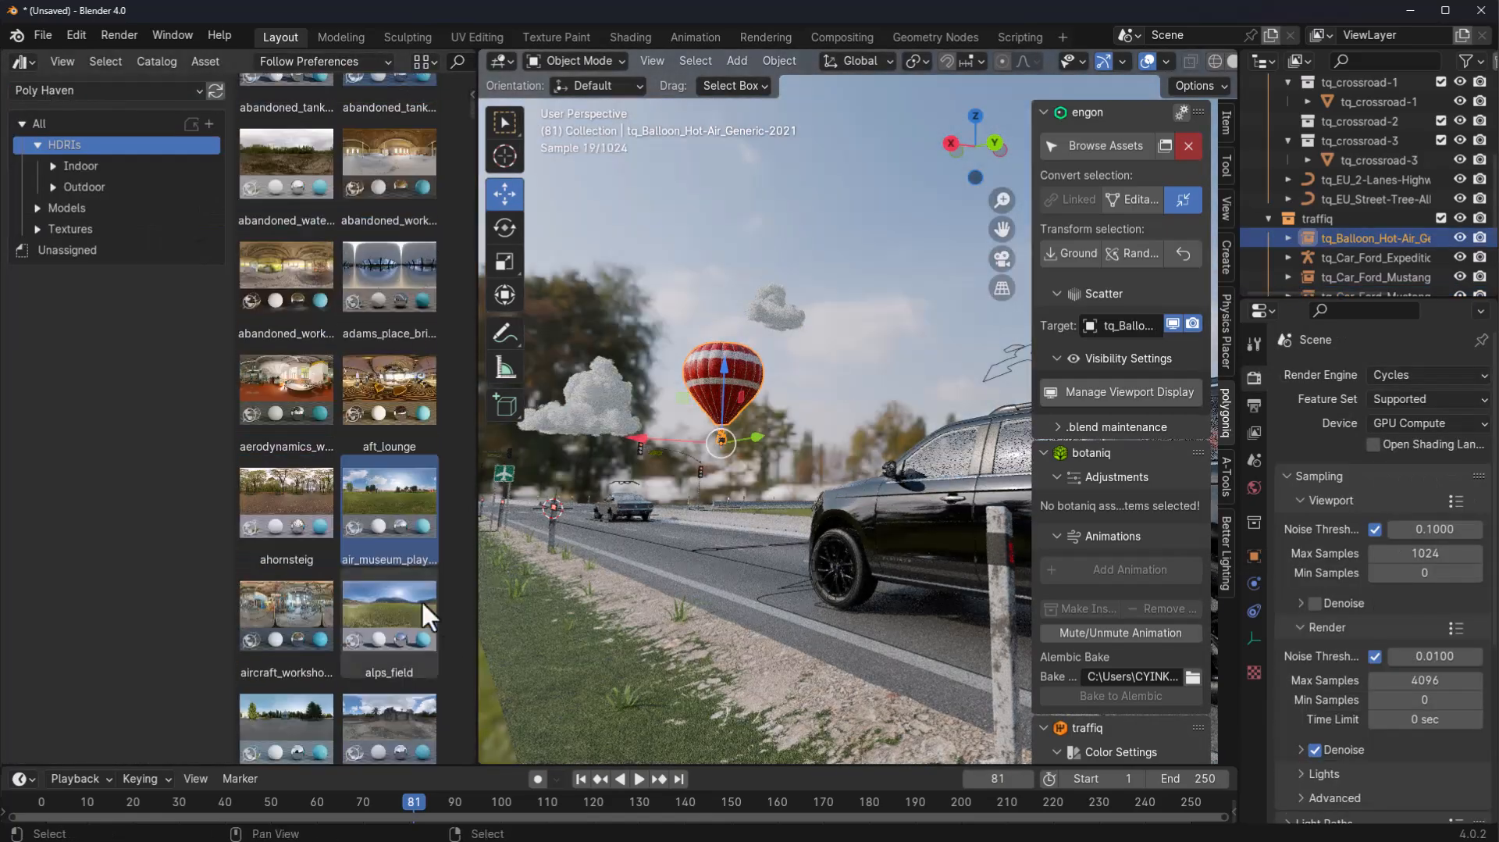
Merge the asset browser area into the 3D viewport and reposition the selected object upward and sideways.
{"action": "left_click_drag", "start_coordinate": [476, 590], "coordinate": [226, 577]}
{"action": "middle_click_drag", "start_coordinate": [460, 578], "coordinate": [466, 577]}
{"action": "right_click", "coordinate": [225, 539]}
{"action": "left_click", "coordinate": [242, 563]}
{"action": "left_click", "coordinate": [156, 546]}
{"action": "left_click_drag", "start_coordinate": [428, 409], "coordinate": [427, 267]}
{"action": "left_click_drag", "start_coordinate": [372, 341], "coordinate": [183, 440]}
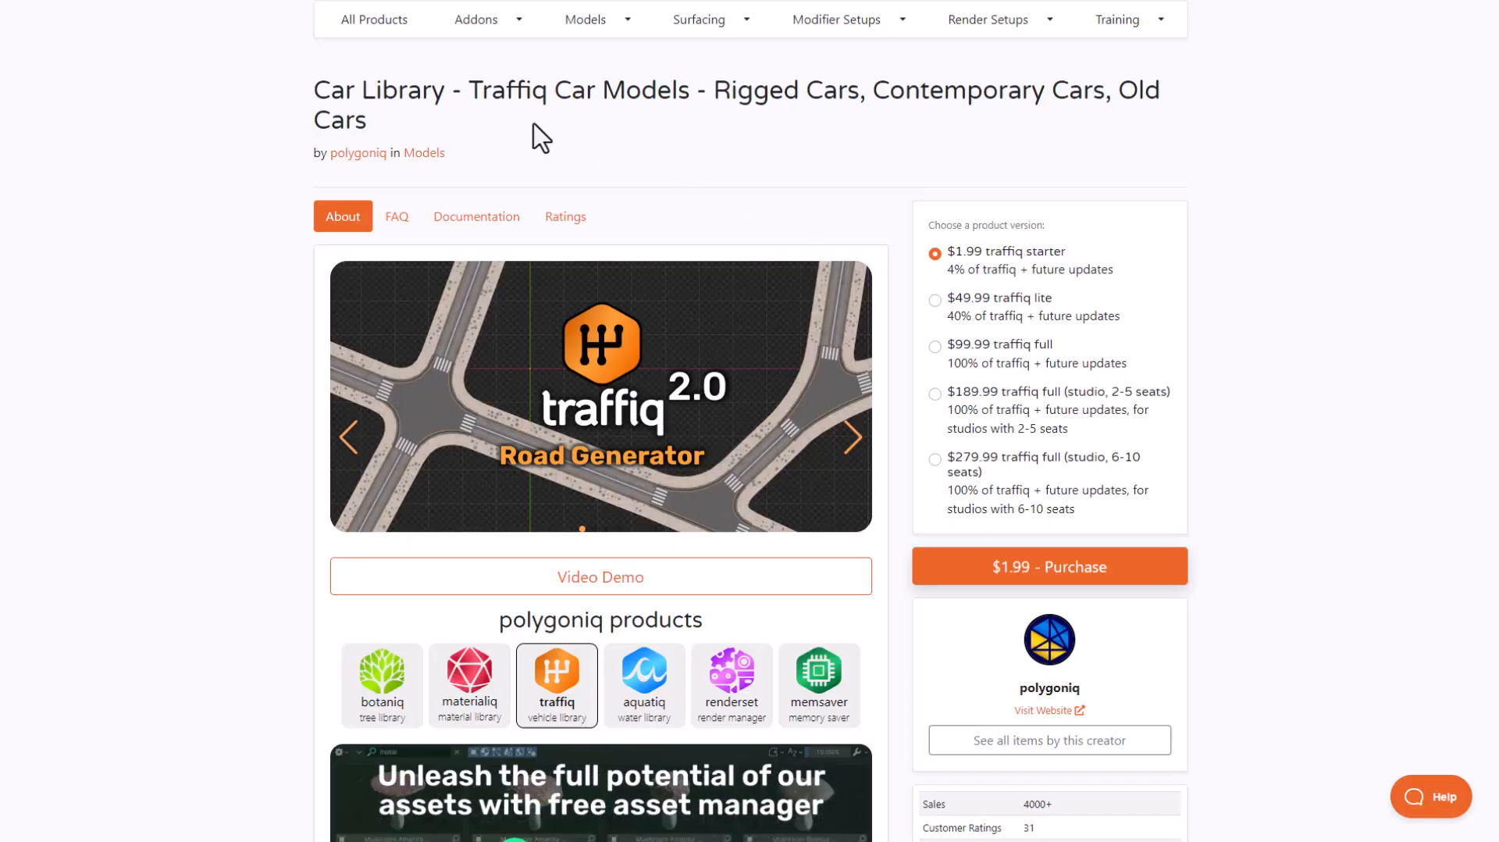
Switch to the traffiq product page on Blender Market, open the creator polygoniq's page and look through their products.
{"action": "left_click", "coordinate": [363, 155]}
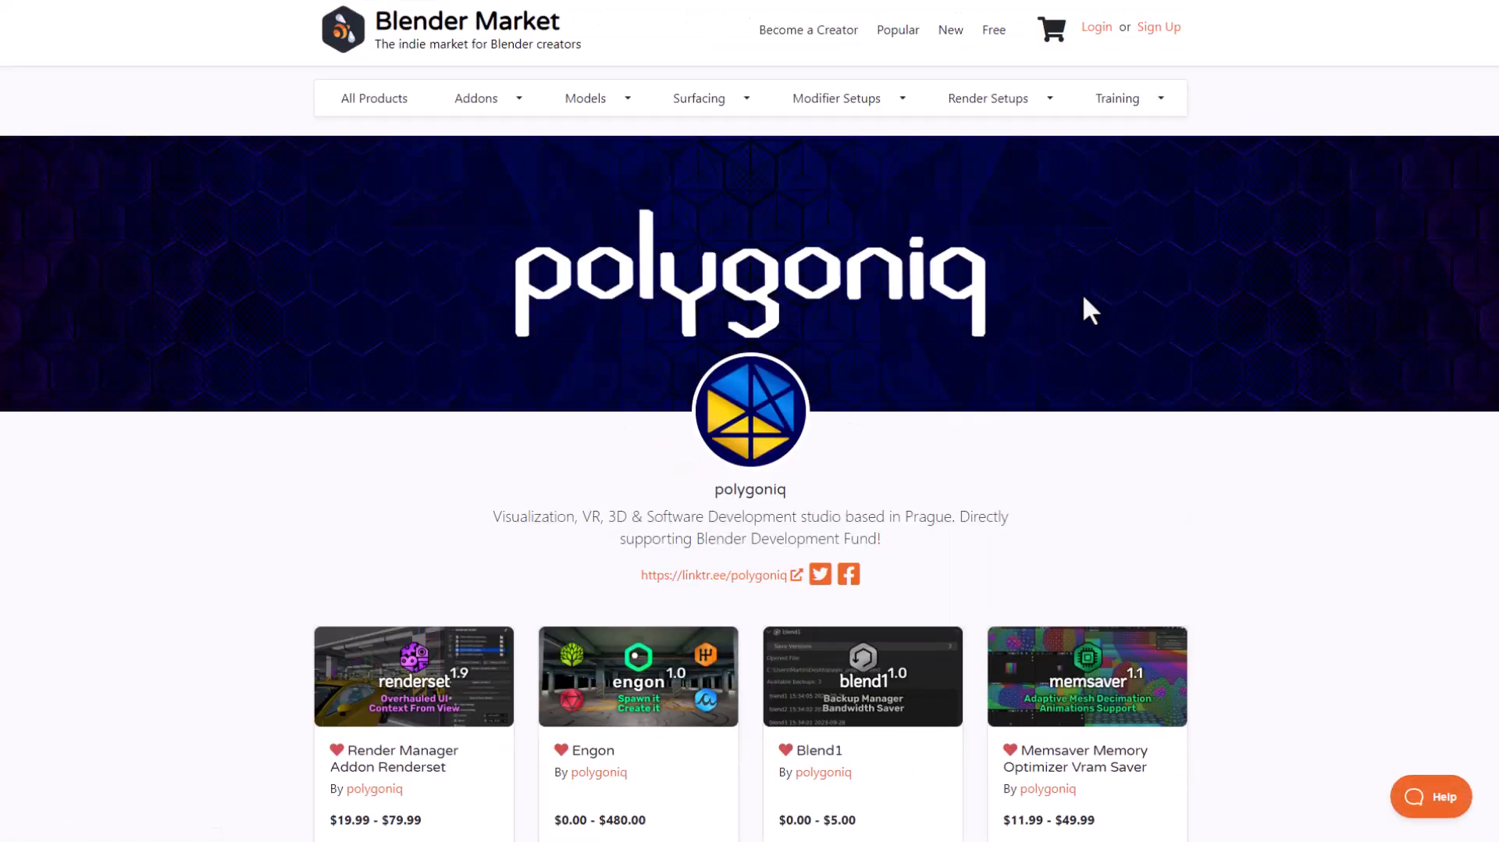
{"action": "scroll", "coordinate": [1051, 391], "scroll_direction": "down", "scroll_amount": 5}
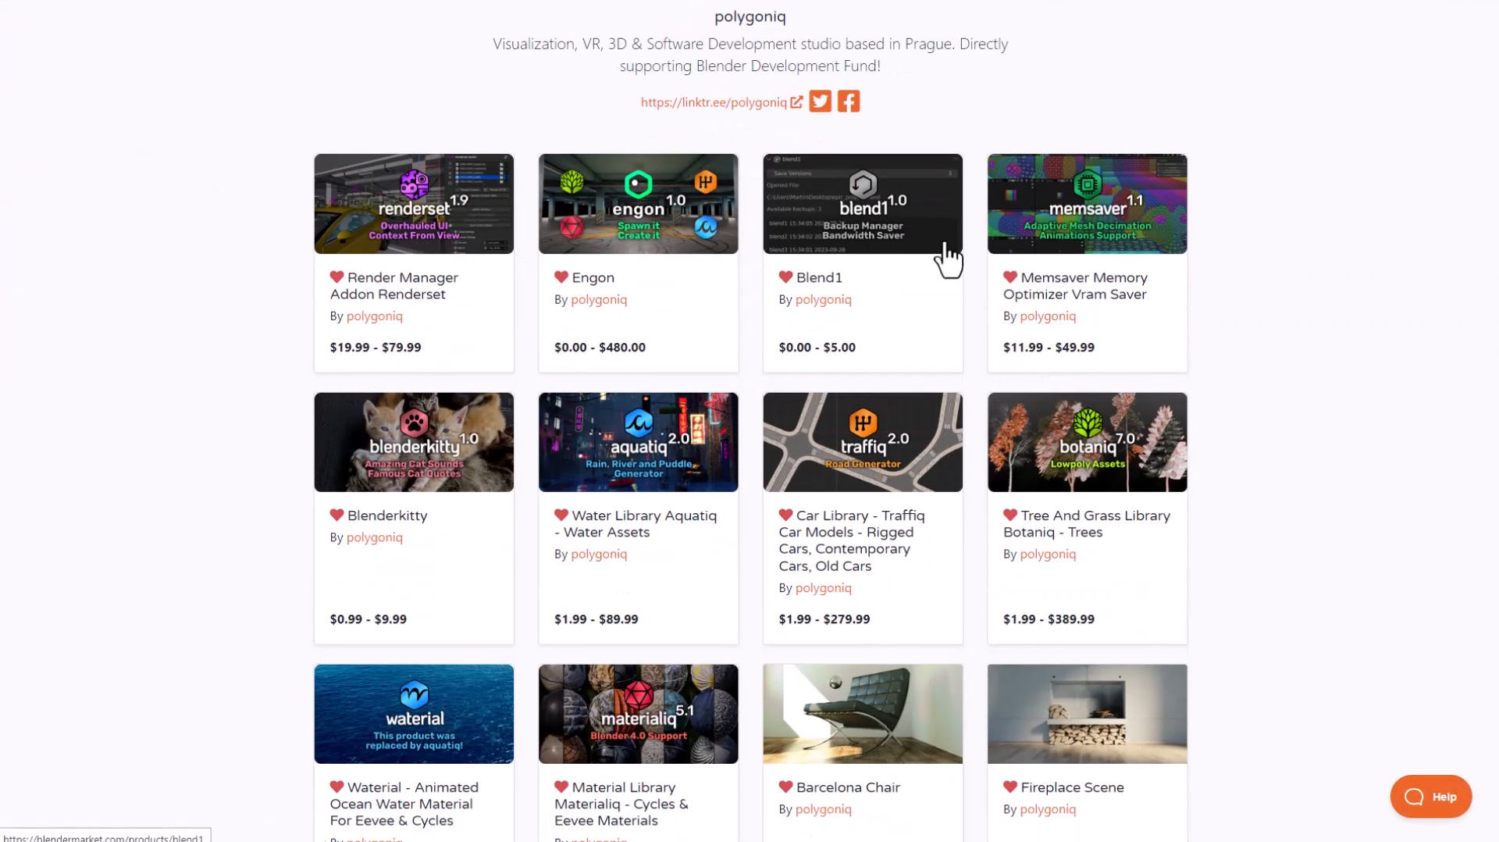
{"action": "scroll", "coordinate": [1054, 429], "scroll_direction": "down", "scroll_amount": 1}
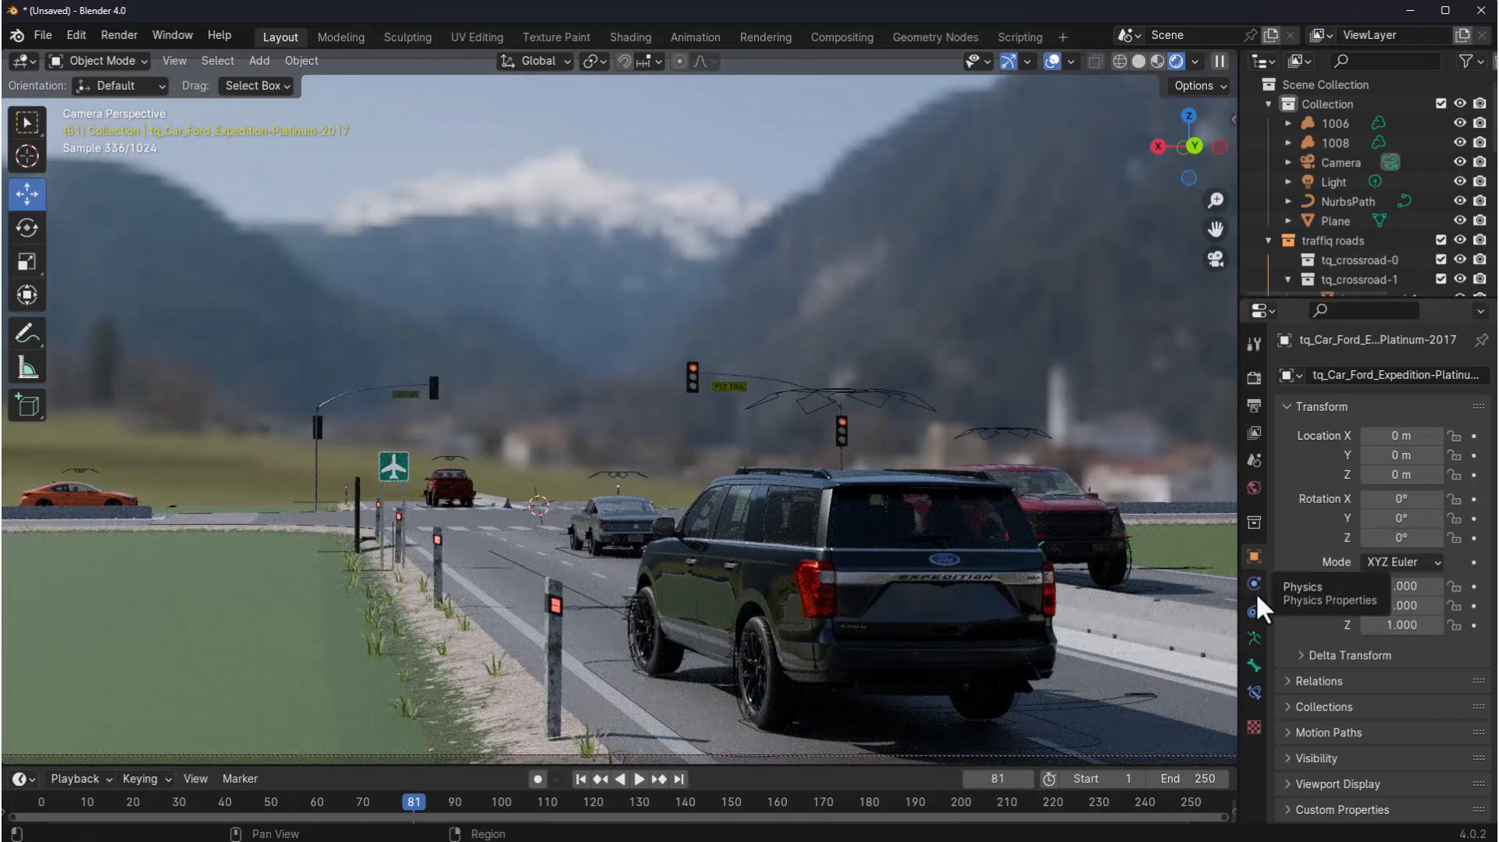
{"action": "middle_click_drag", "start_coordinate": [1171, 603], "coordinate": [70, 618]}
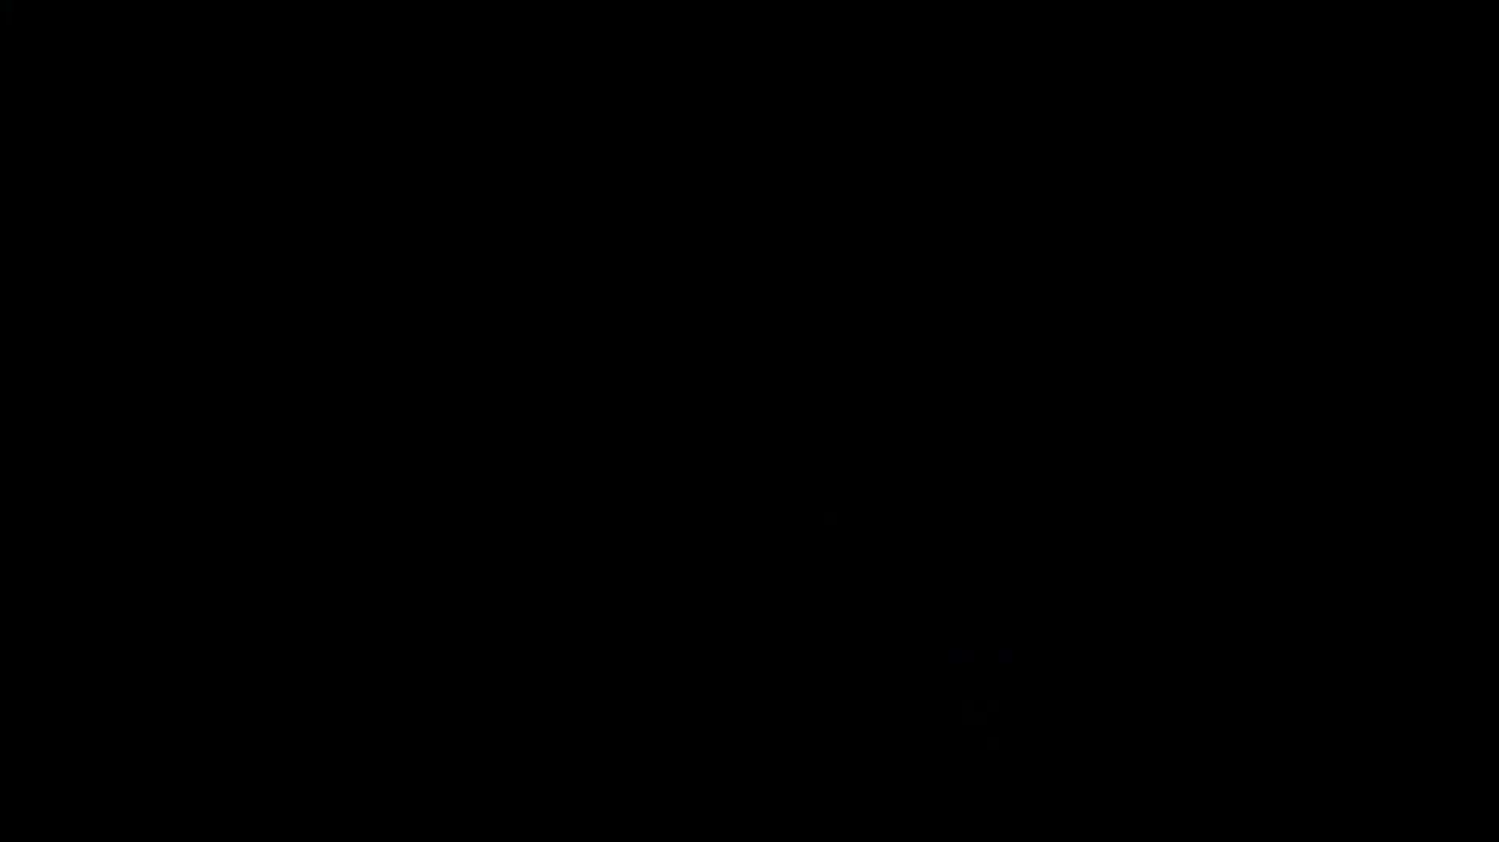